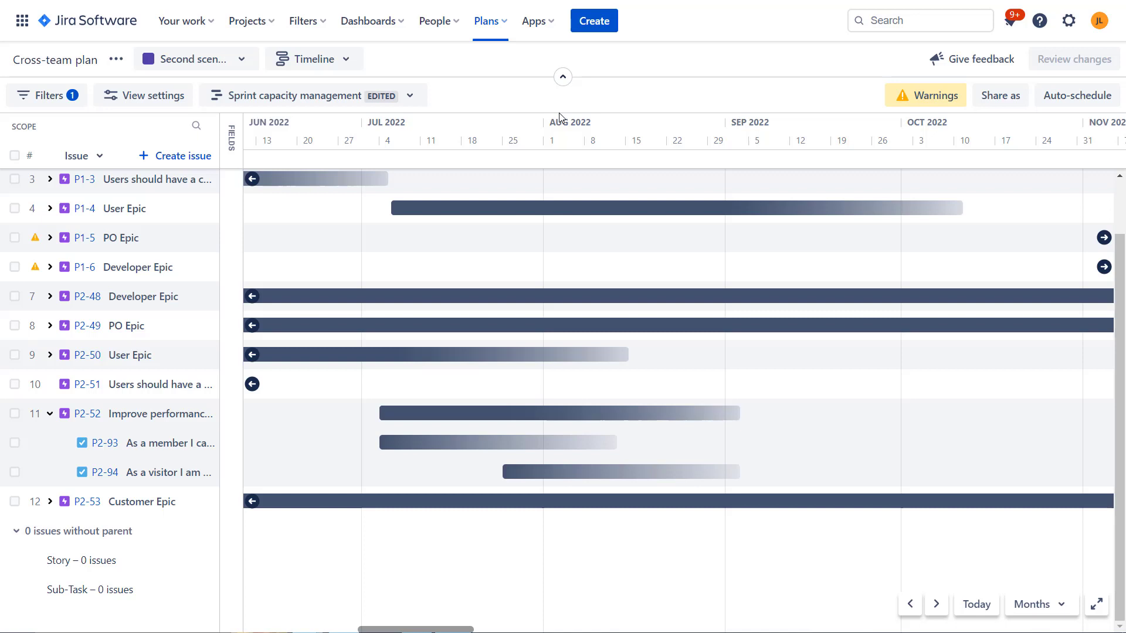
Step: Shift task P2-93 on the timeline to start on 25 July 2022, and move it back to start on 5 July 2022
scroll(581, 121, "right", 3)
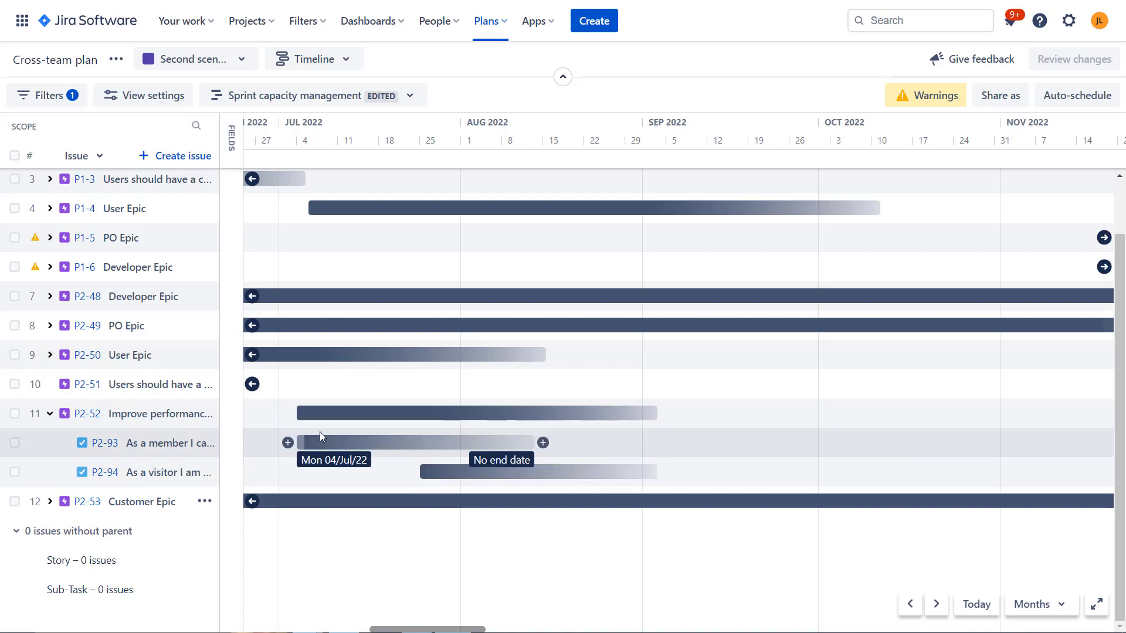
mouse_move(303, 441)
left_mouse_down()
mouse_move(402, 445)
mouse_move(303, 440)
left_mouse_up()
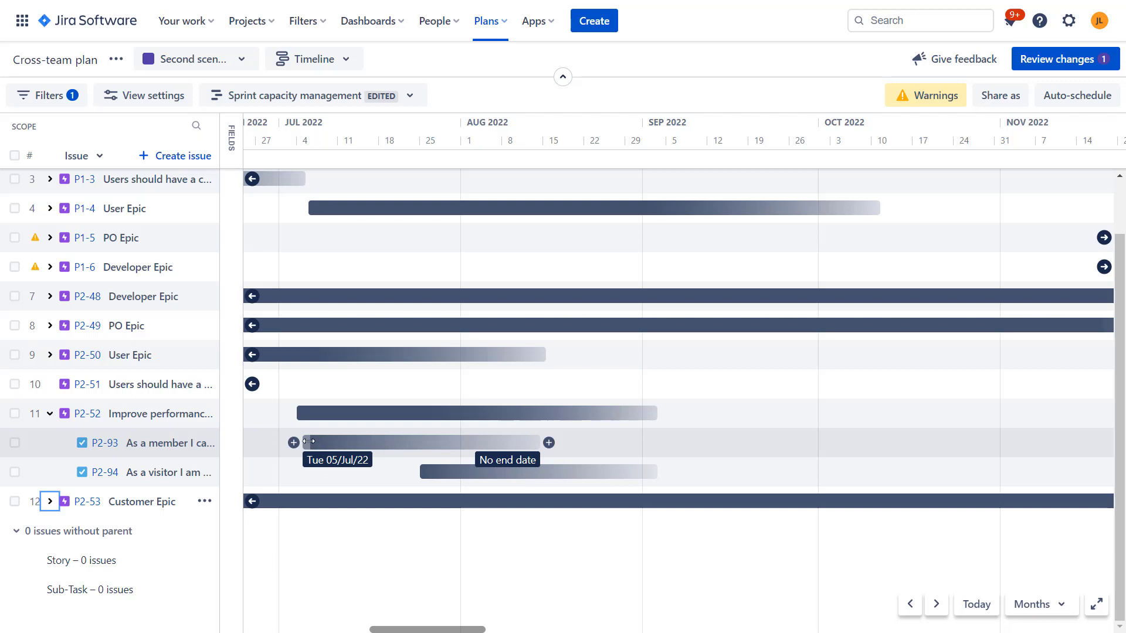
left_click_drag(308, 441, 425, 443)
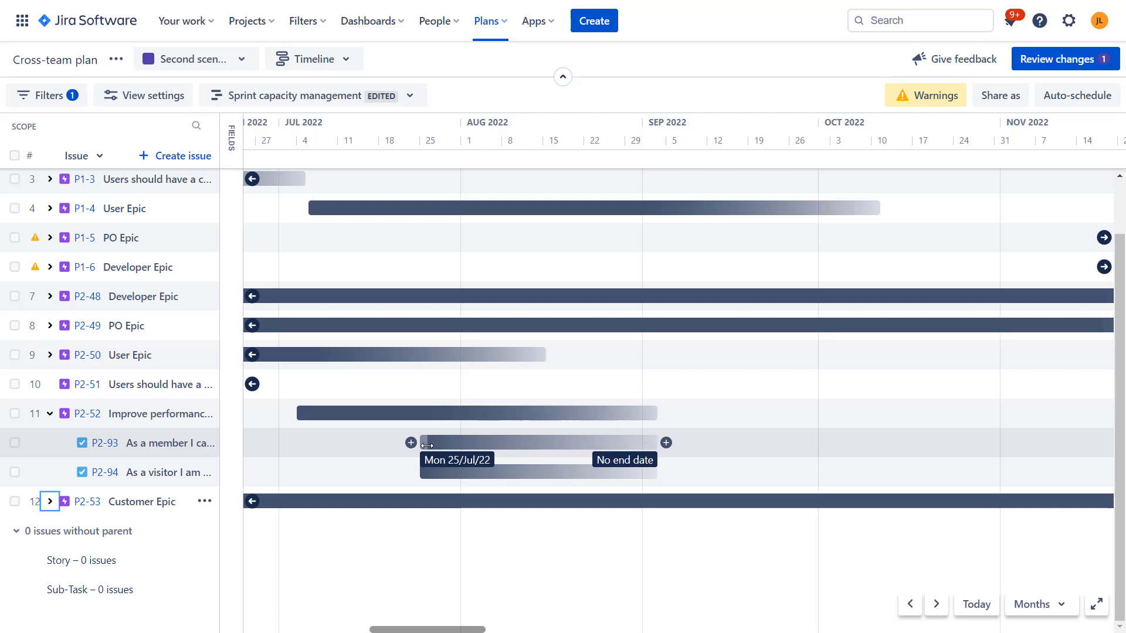
left_click_drag(426, 446, 312, 434)
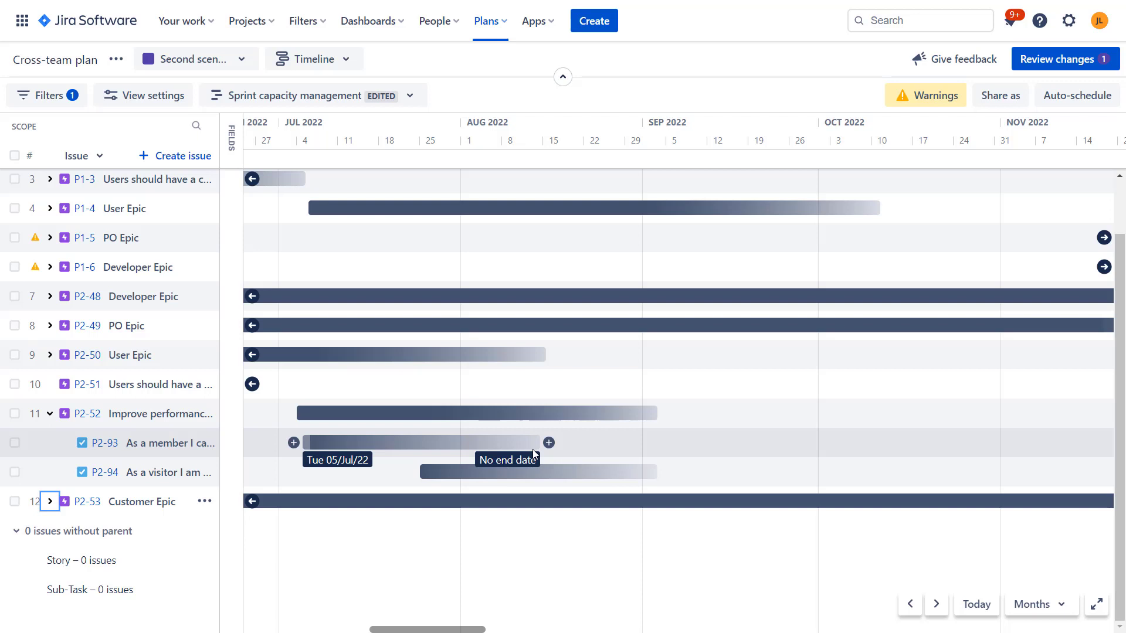
Step: Open issue P2-93 in a separate tab to check its stored start date, and return to the plan
left_click(98, 451)
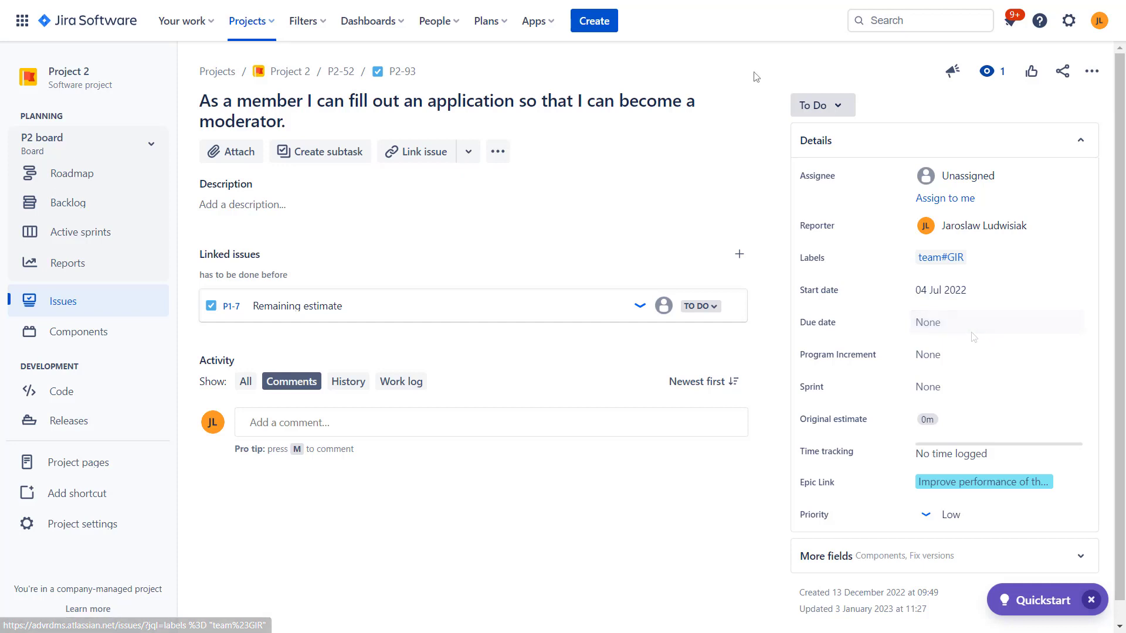
key("ctrl+shift+Tab")
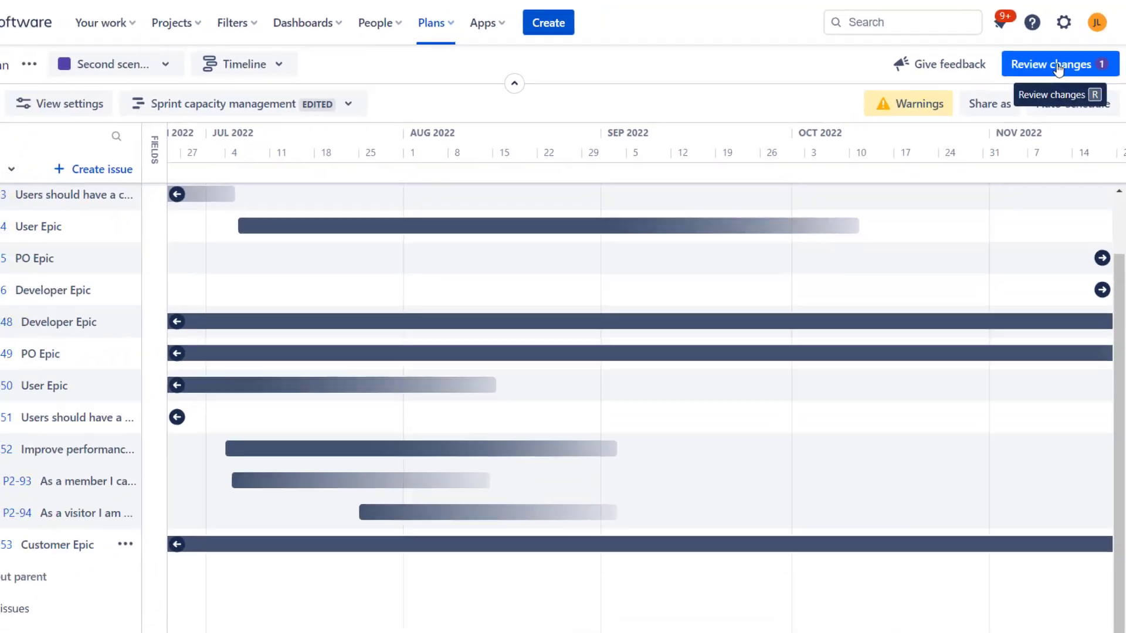
Step: Review the pending plan change to P2-93 and discard it
left_click(1052, 72)
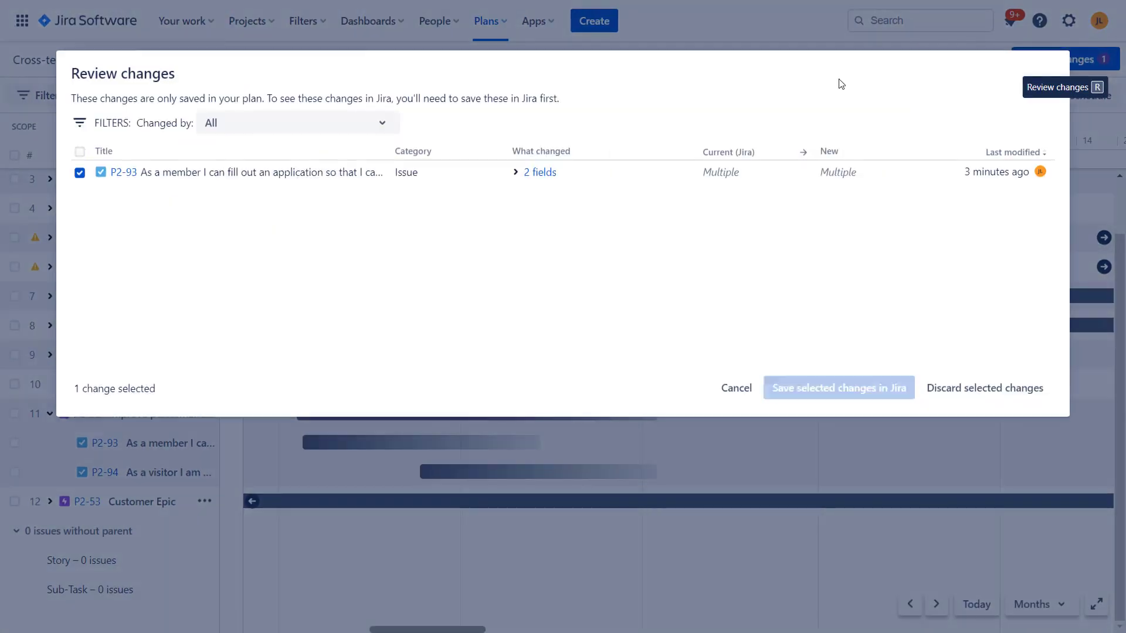
left_click(947, 397)
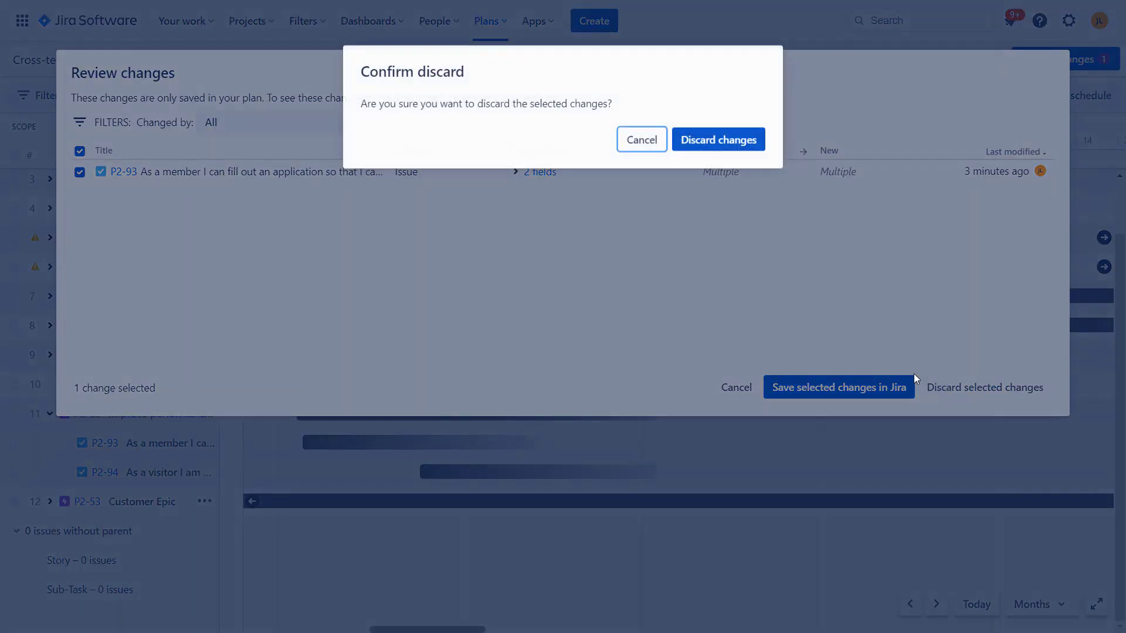
left_click(709, 144)
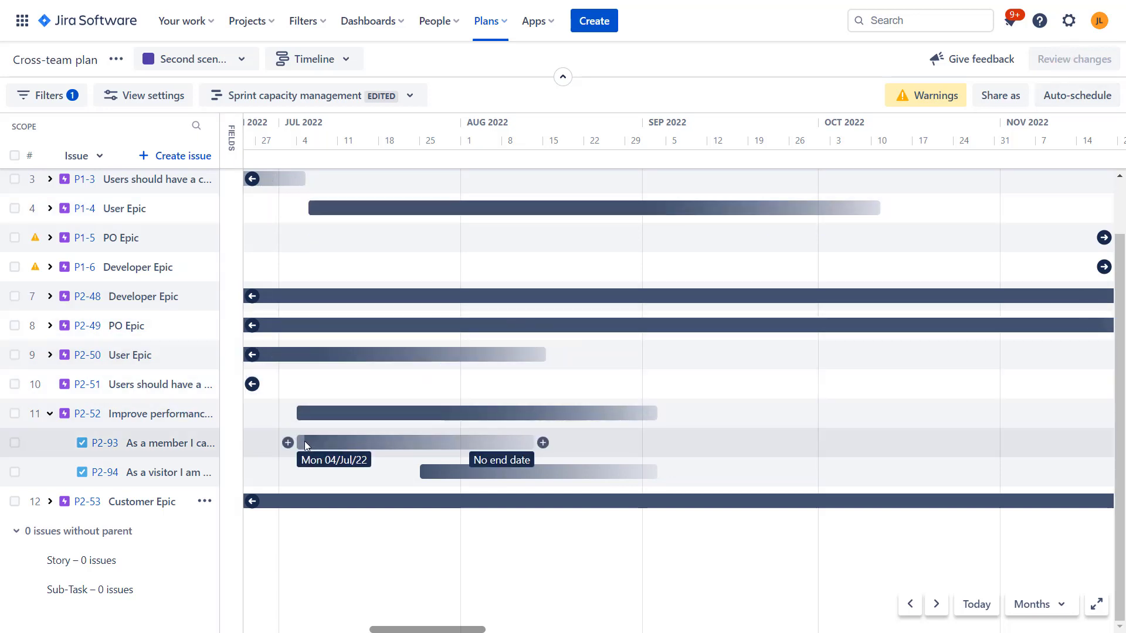
Step: Move task P2-93 on the timeline to start on 11 July 2022 and save the change in Jira
left_click_drag(304, 442, 343, 450)
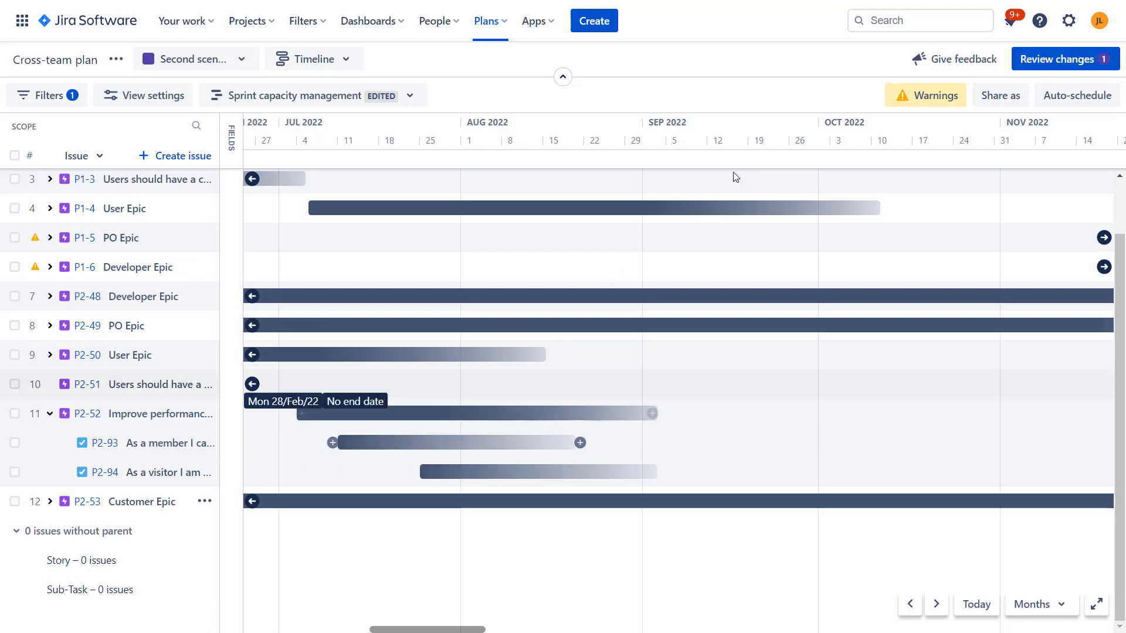
left_click(1057, 61)
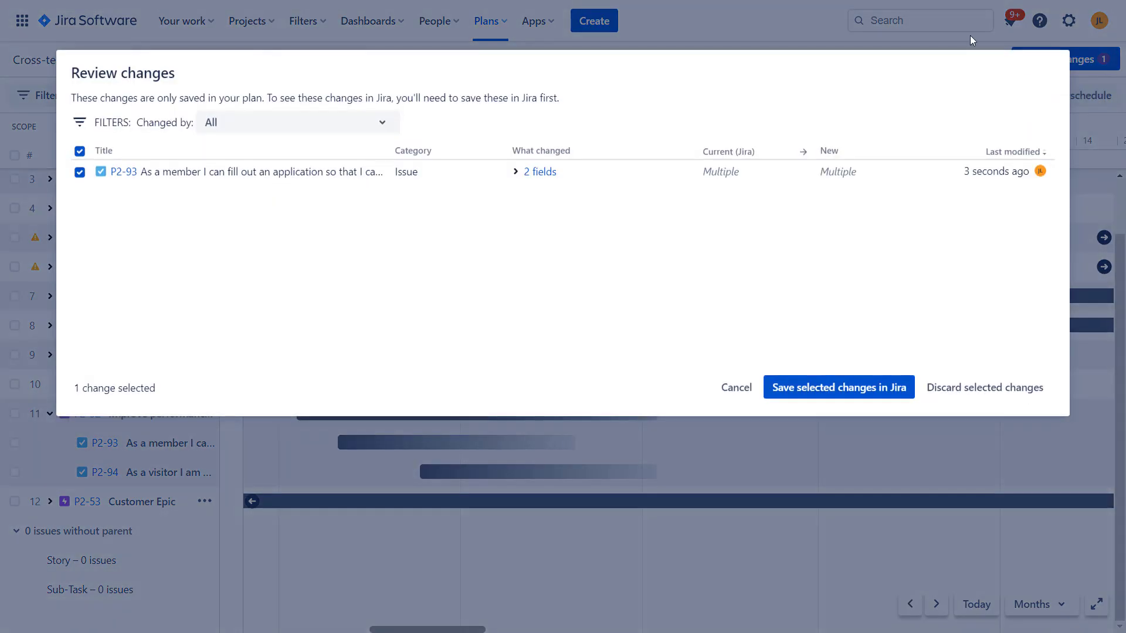
left_click_drag(513, 61, 515, 111)
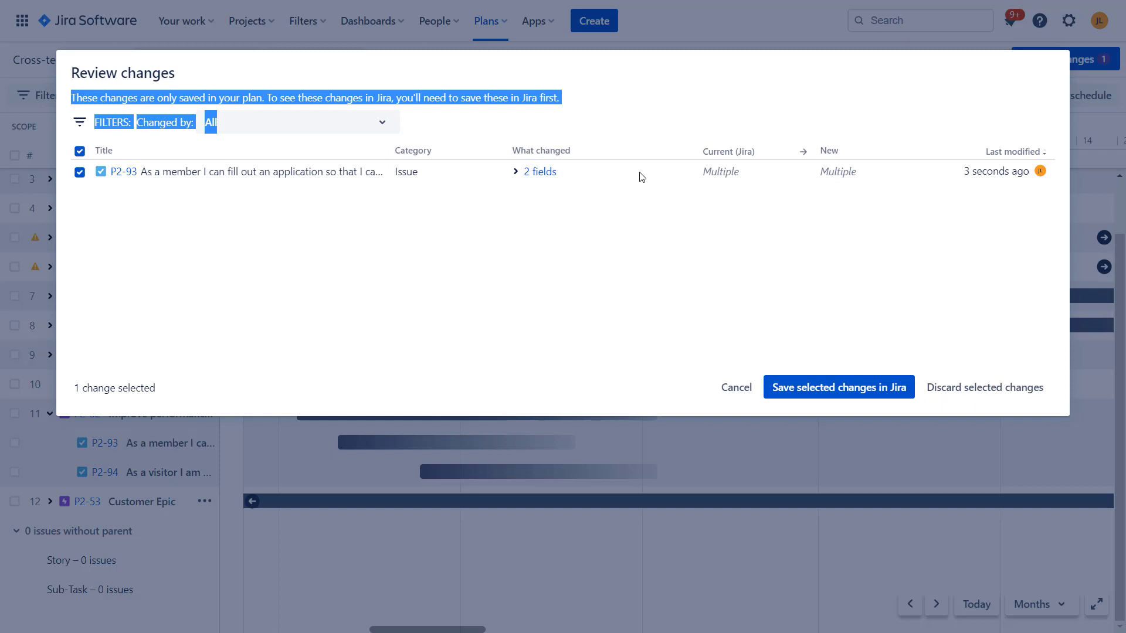
left_click(690, 96)
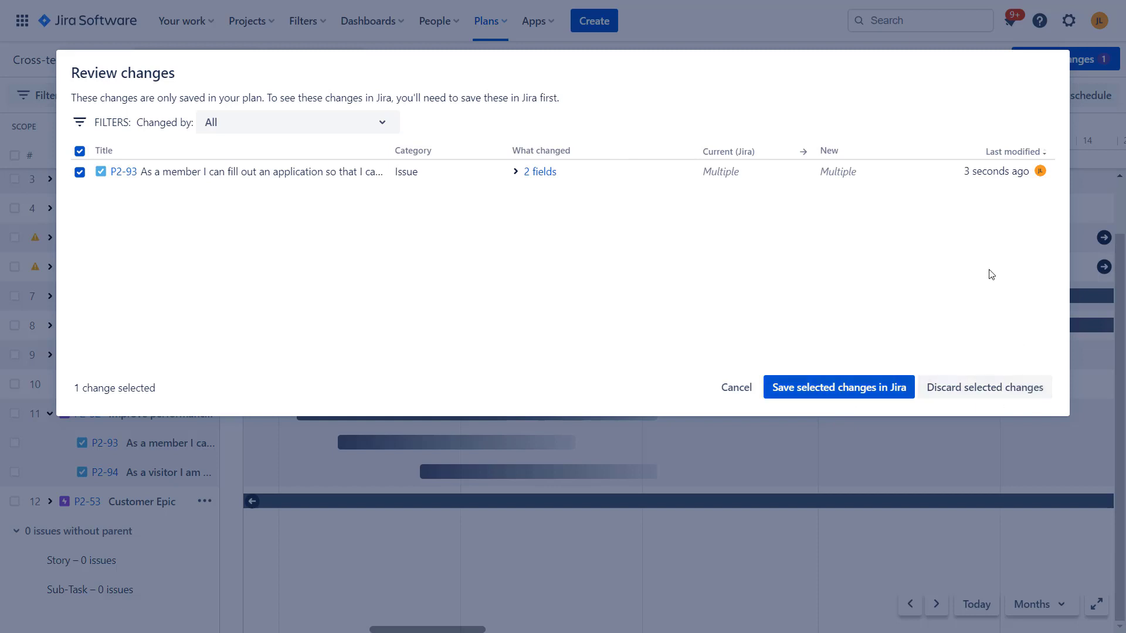
left_click(830, 392)
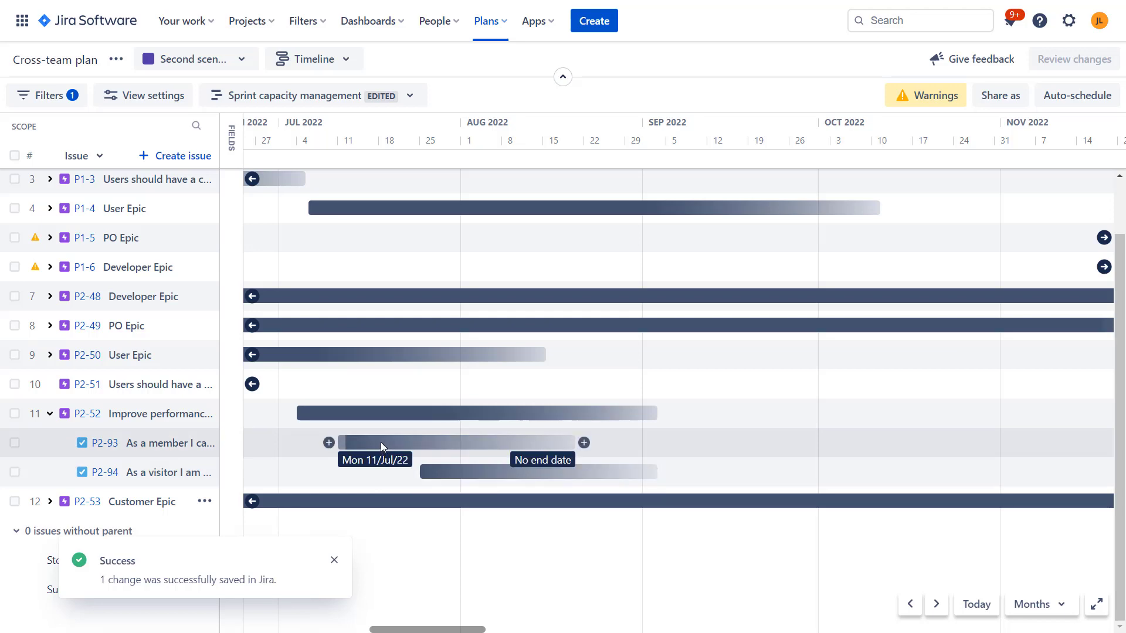
Step: Reload the P2-93 issue page and set its due date to 15/07/2022
key("ctrl+Tab")
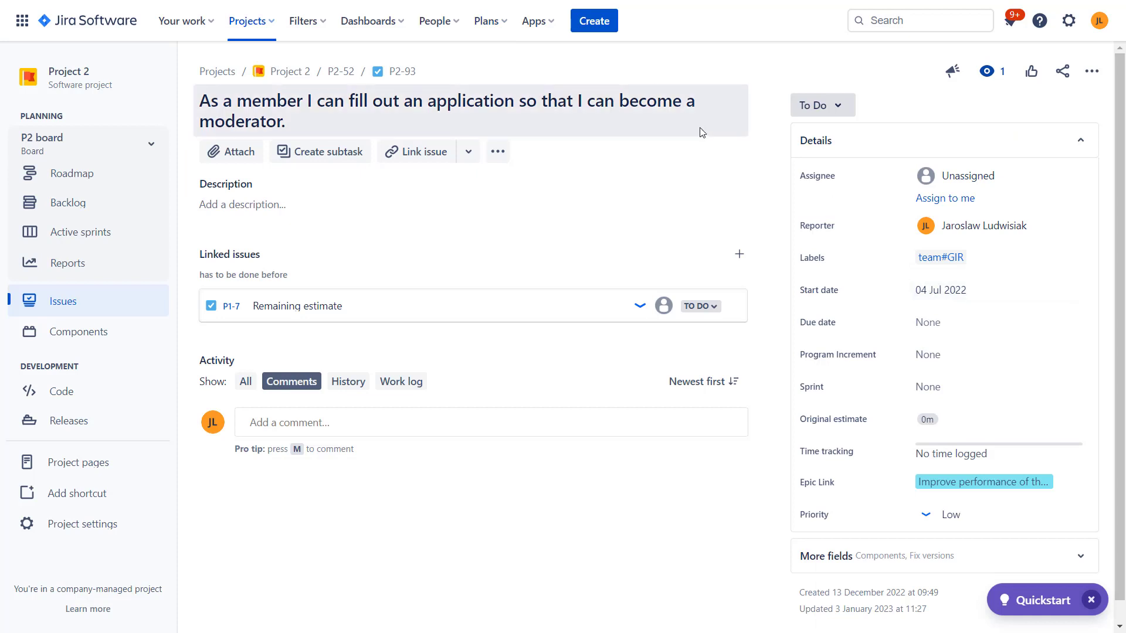
key("F5")
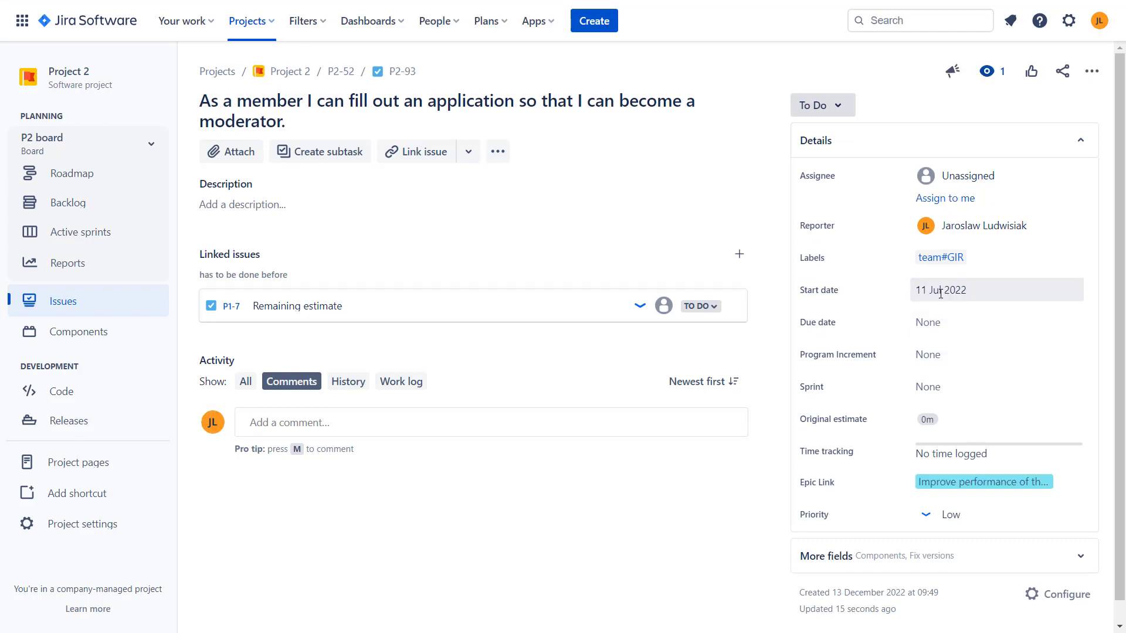
left_click(942, 323)
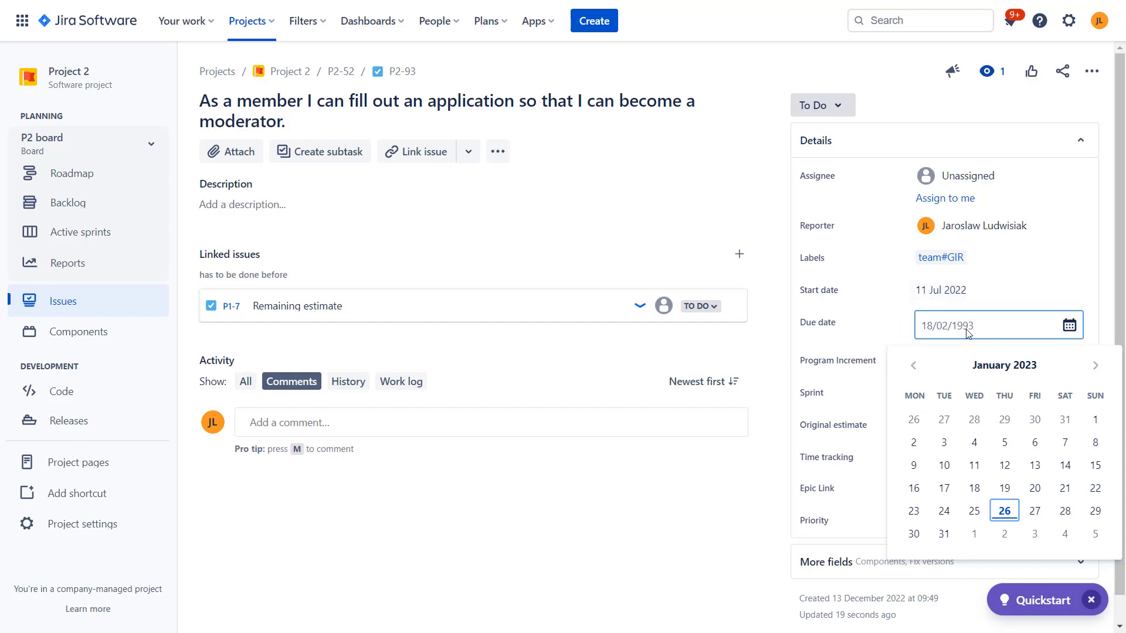
type("15")
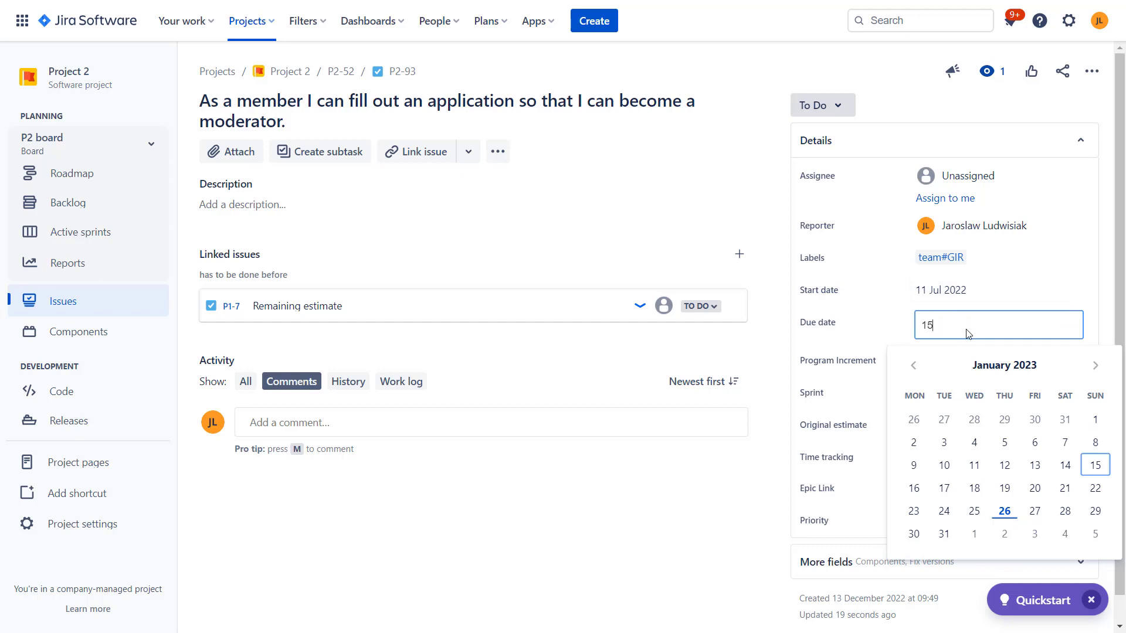
type("/07/2022")
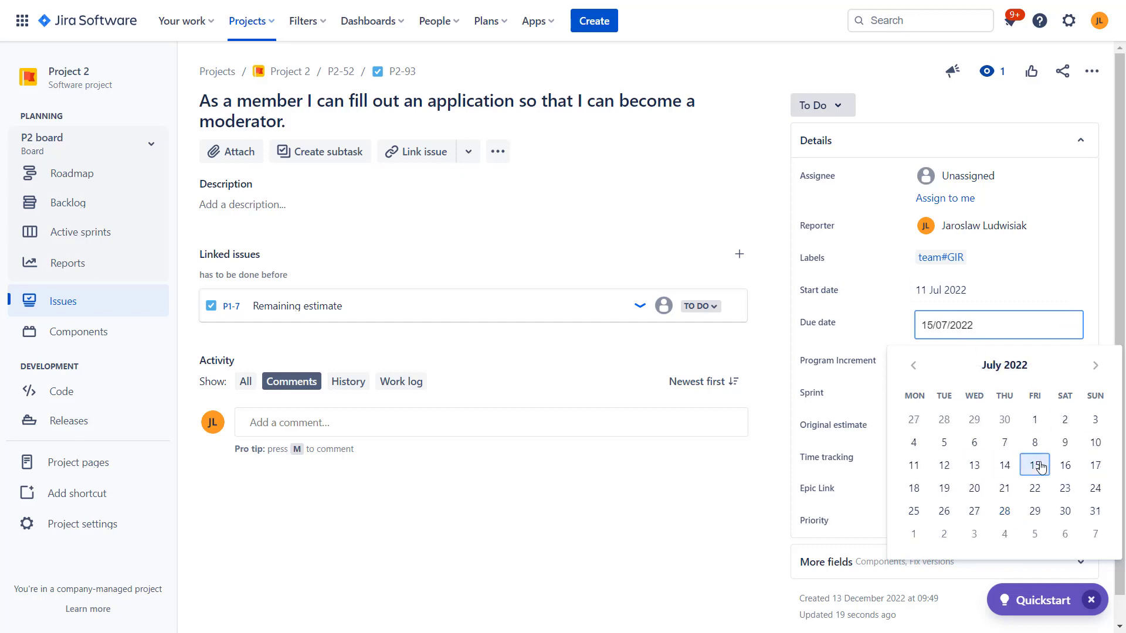
left_click(1035, 465)
left_click(1096, 294)
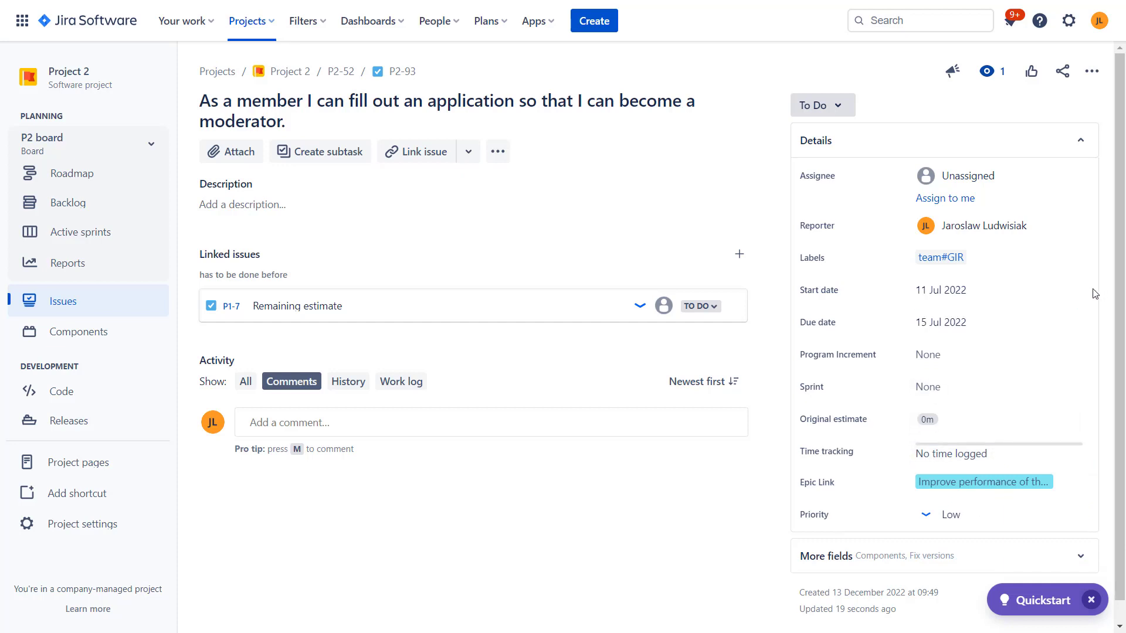
Step: Reload the plan, extend task P2-93 to end on 28 July 2022, and shift it to run from 12 to 29 July
key("Escape")
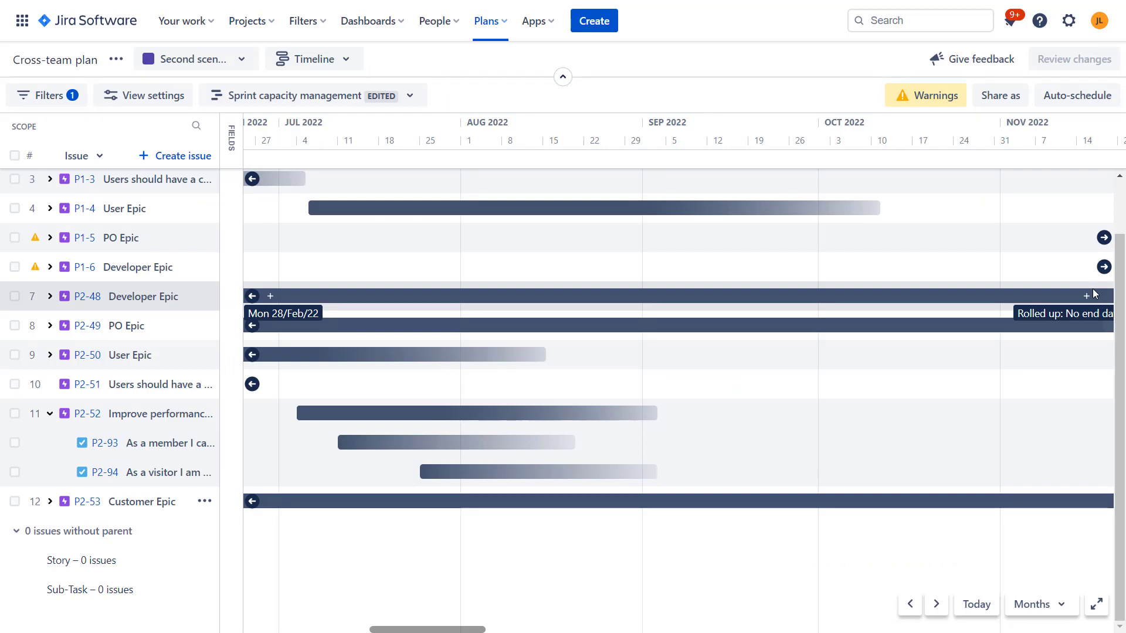
key("F5")
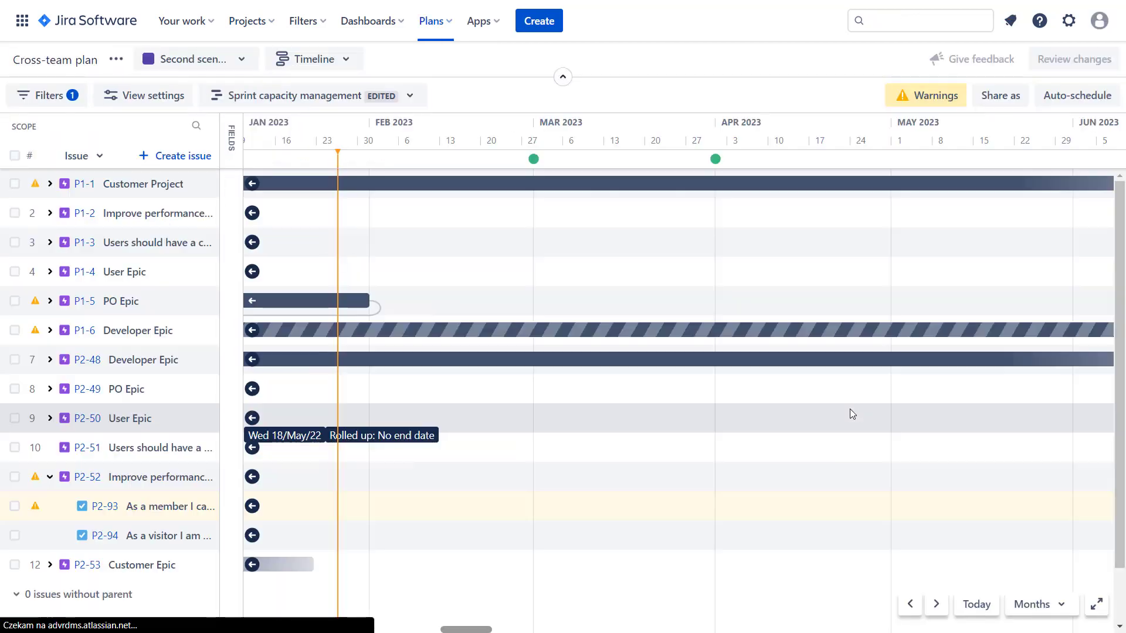
left_click(253, 506)
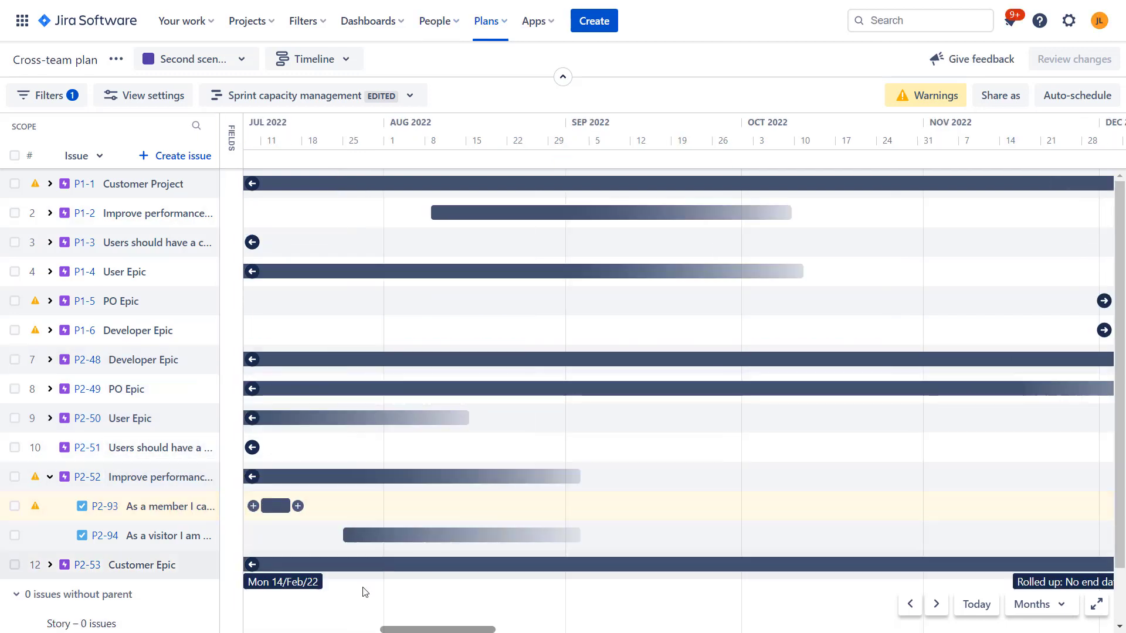
left_click_drag(395, 629, 378, 631)
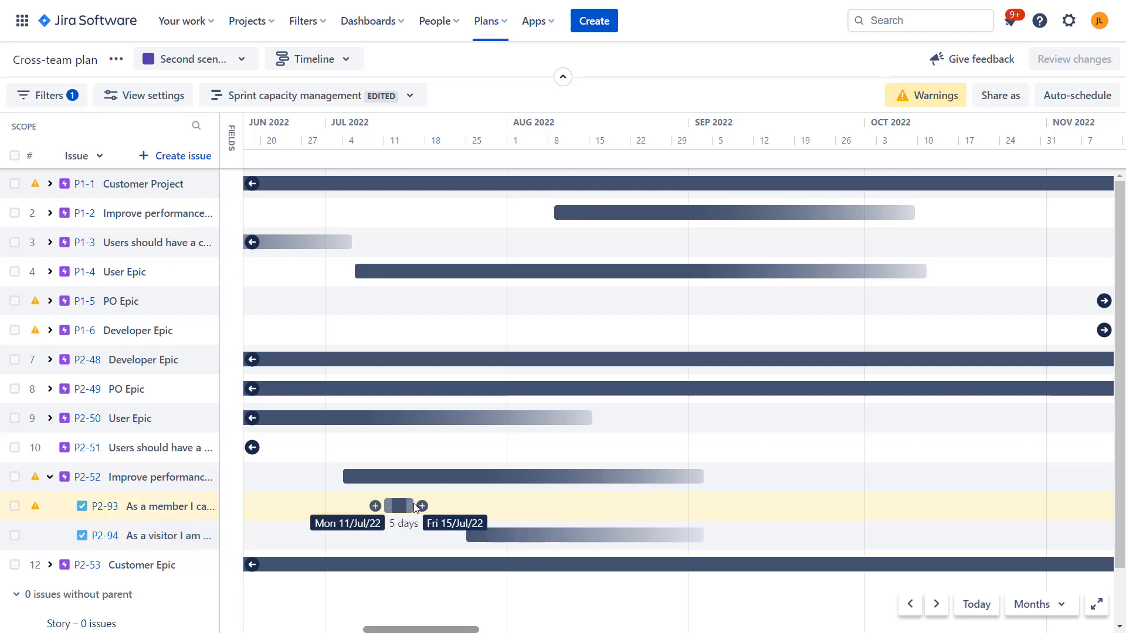
left_click_drag(417, 505, 491, 505)
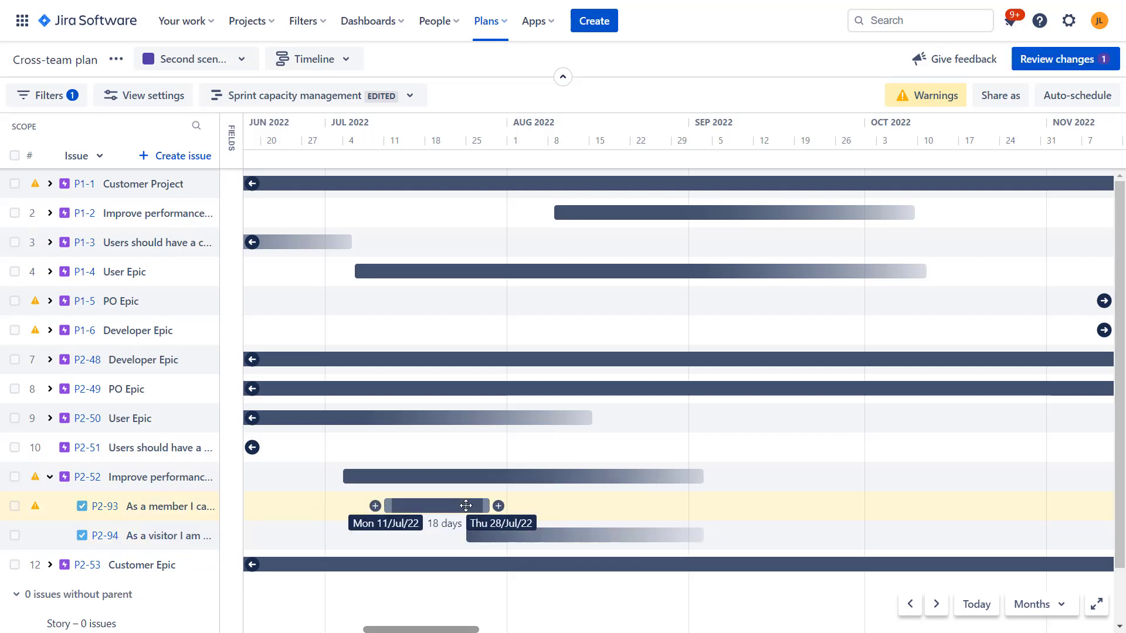
mouse_move(423, 509)
left_mouse_down()
mouse_move(446, 509)
mouse_move(426, 510)
left_mouse_up()
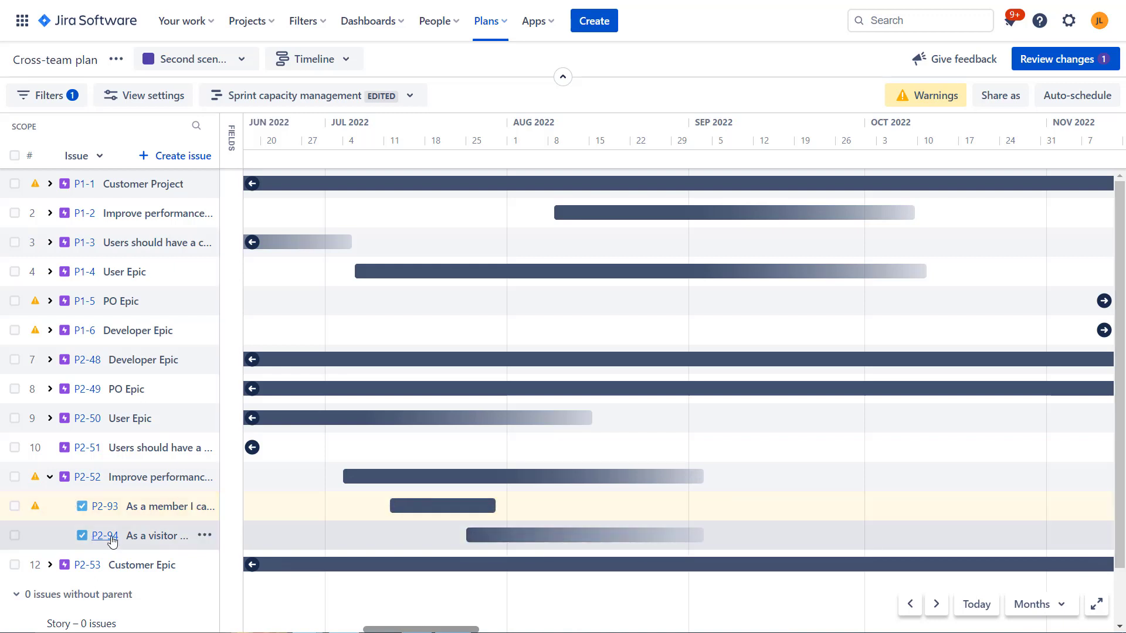
Step: Move task P2-94 to start on 19 August 2022, and move P2-93 to run from 16 June to 3 July 2022
left_click_drag(474, 546, 617, 543)
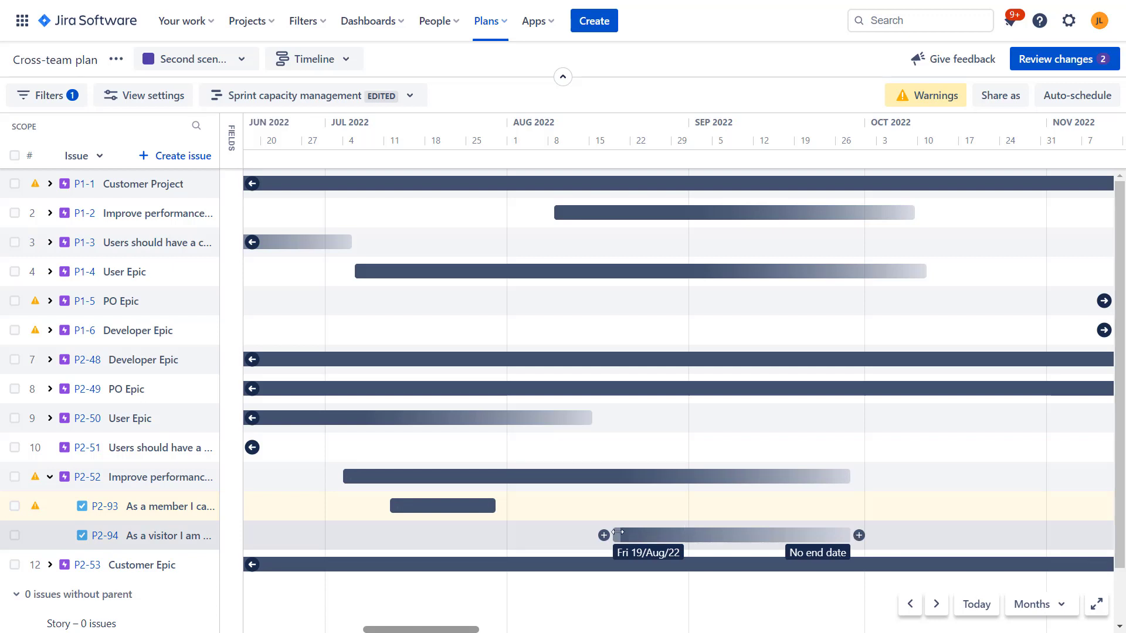
left_click_drag(617, 532, 644, 596)
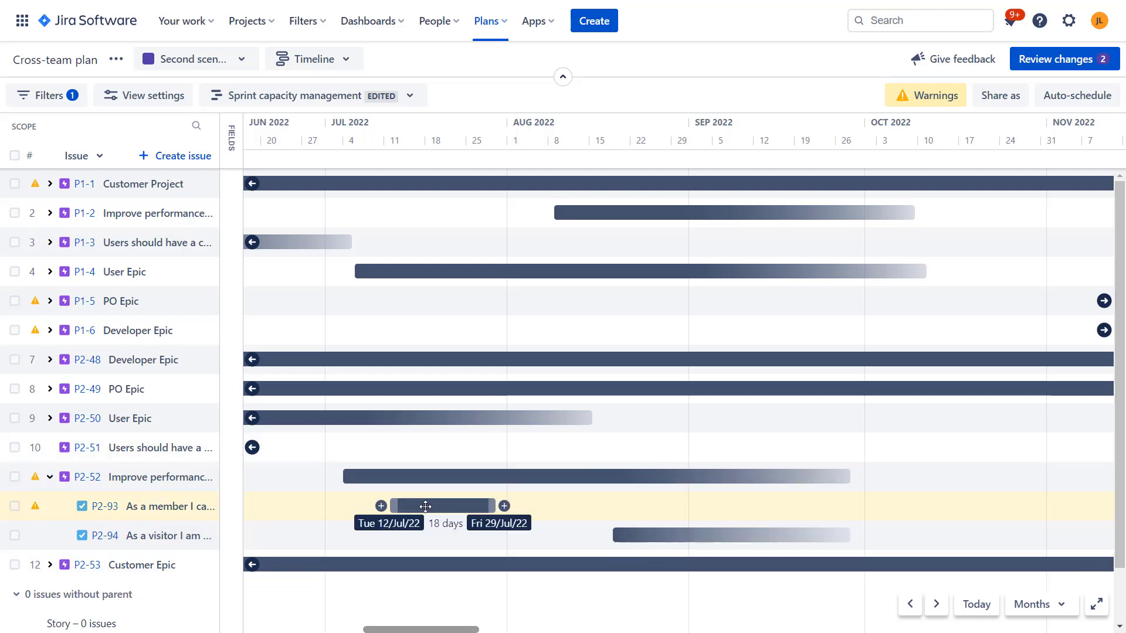
left_click_drag(426, 506, 322, 516)
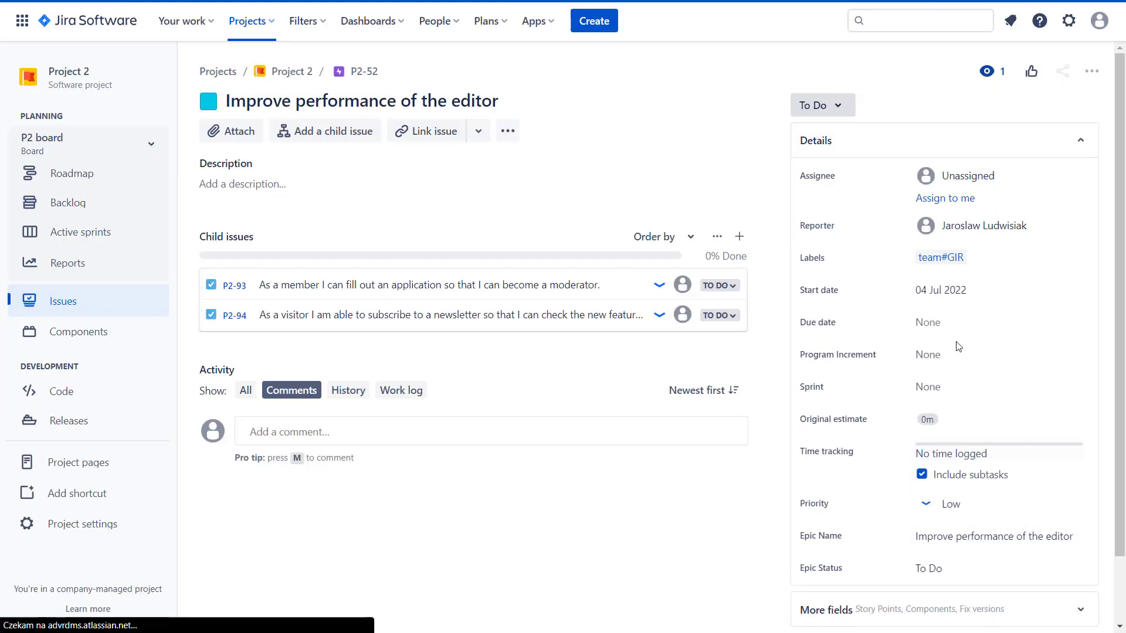
Step: Clear the start date of epic P2-52, Improve performance of the editor
left_click(963, 294)
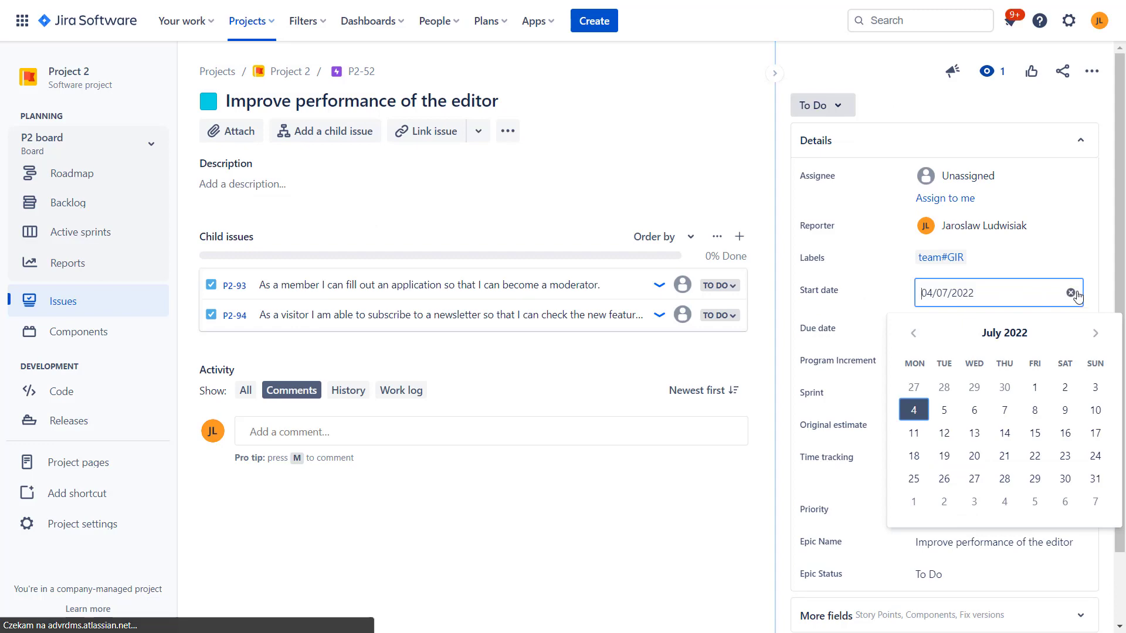
left_click(1072, 293)
left_click(1104, 262)
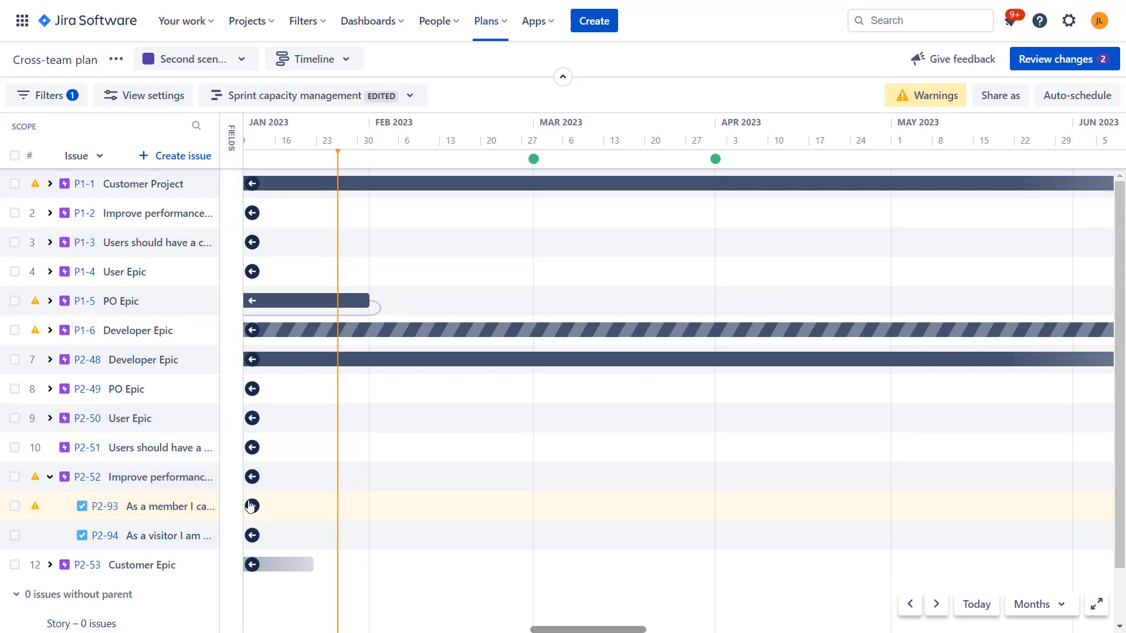
Step: Bring task P2-93 into view on the plan timeline and move it to start at about 20 July 2022
left_click(252, 506)
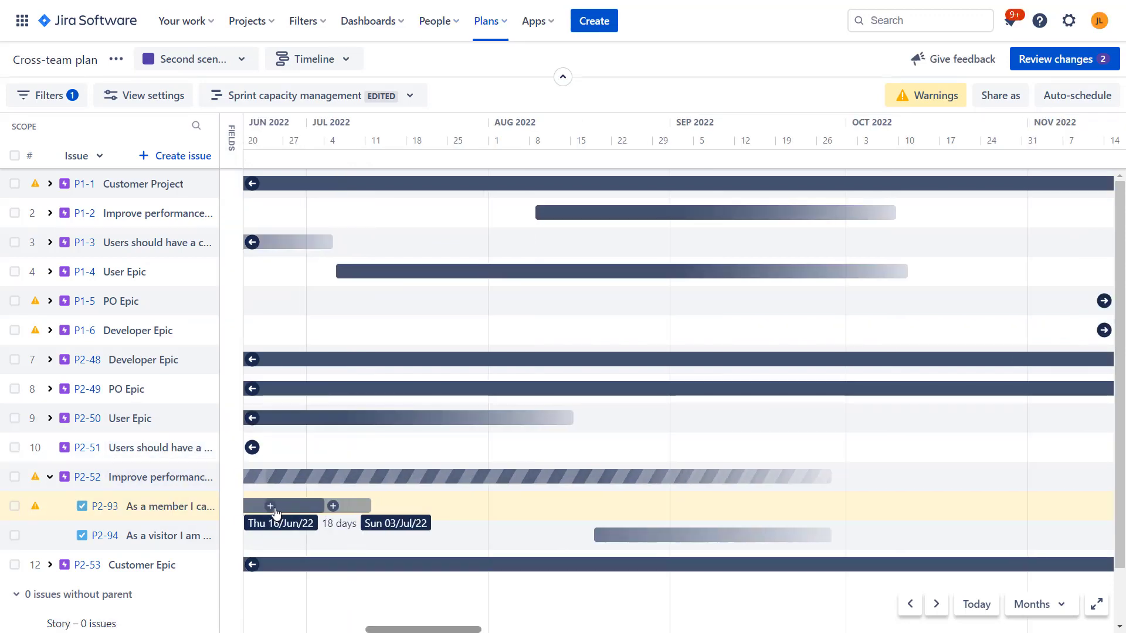
left_click_drag(398, 629, 380, 628)
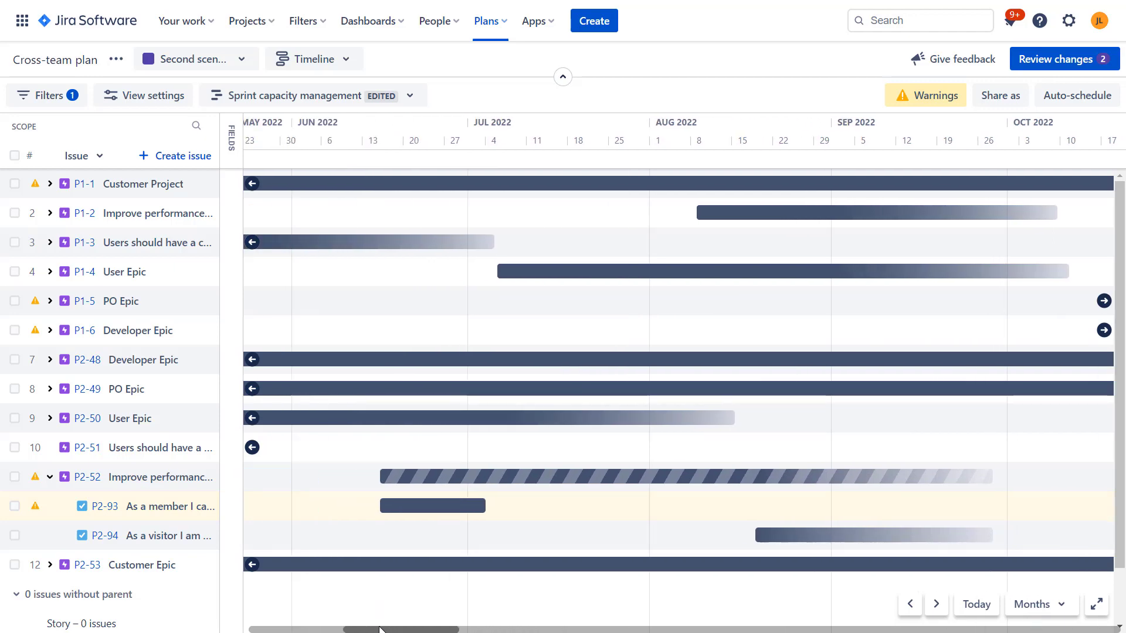
mouse_move(408, 504)
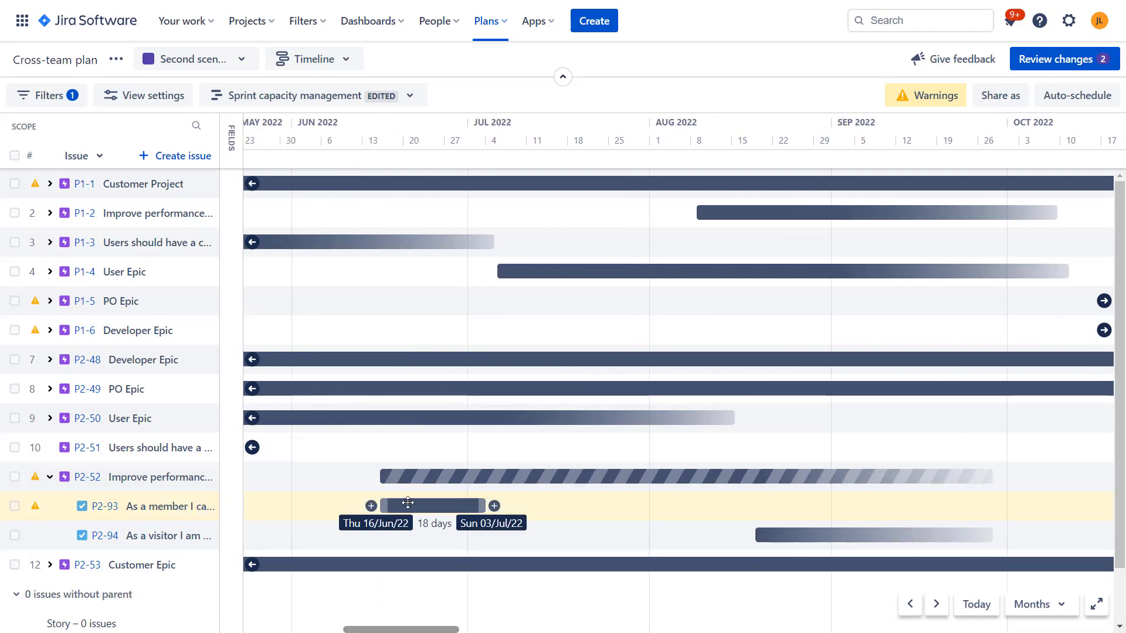
left_click_drag(408, 504, 605, 505)
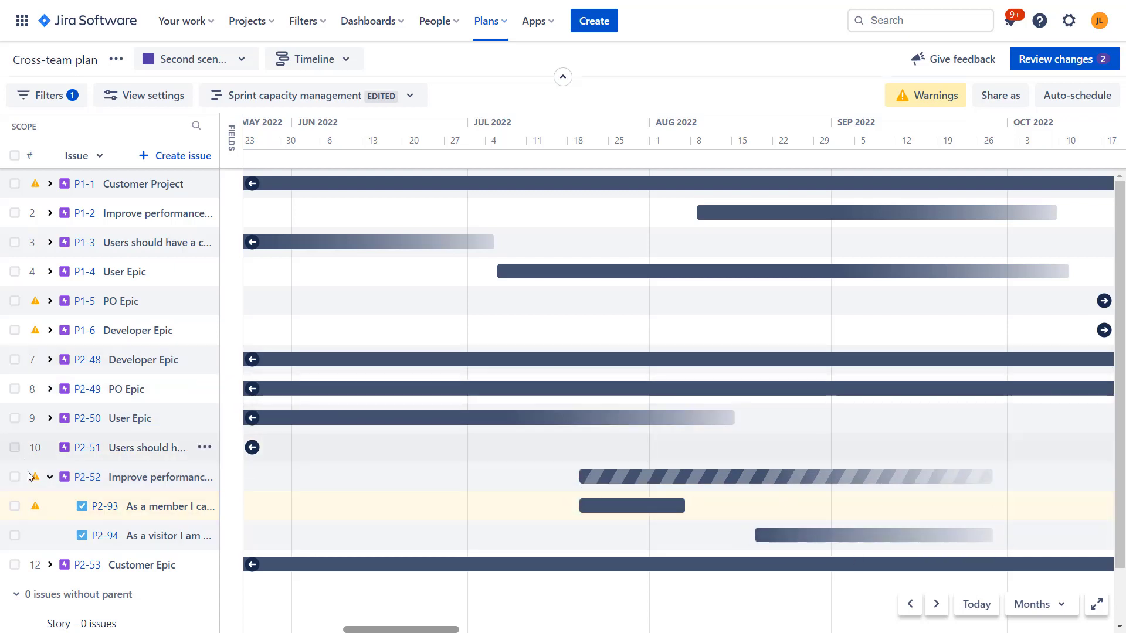
Step: Check the warnings on epic P2-52 and task P2-93, and extend the epic to start on 10 January 2023
mouse_move(37, 478)
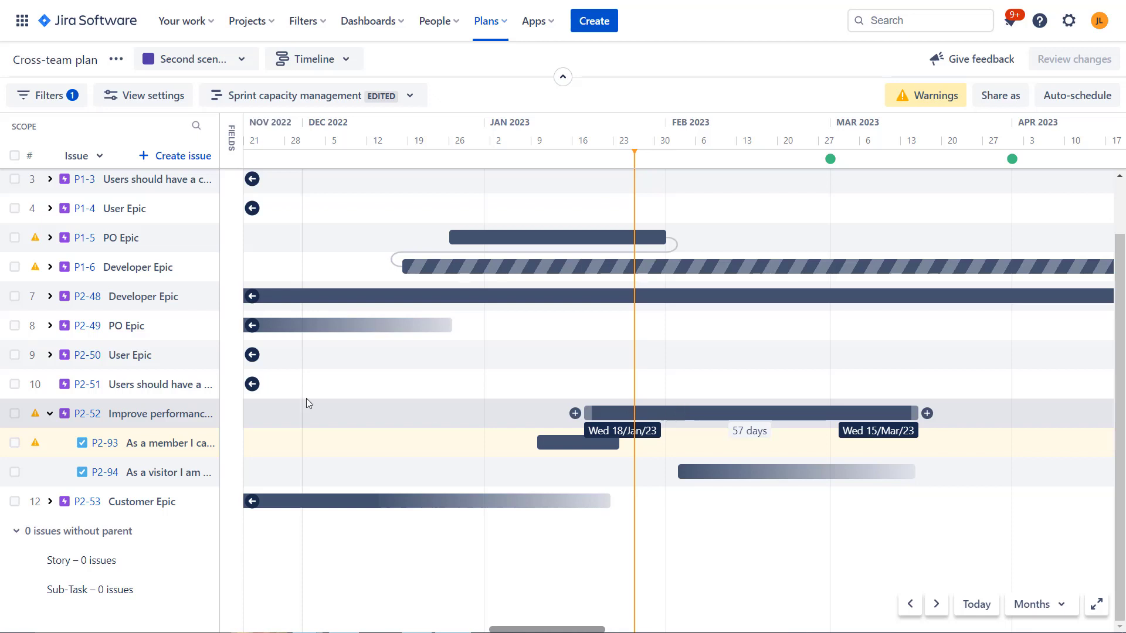
mouse_move(35, 416)
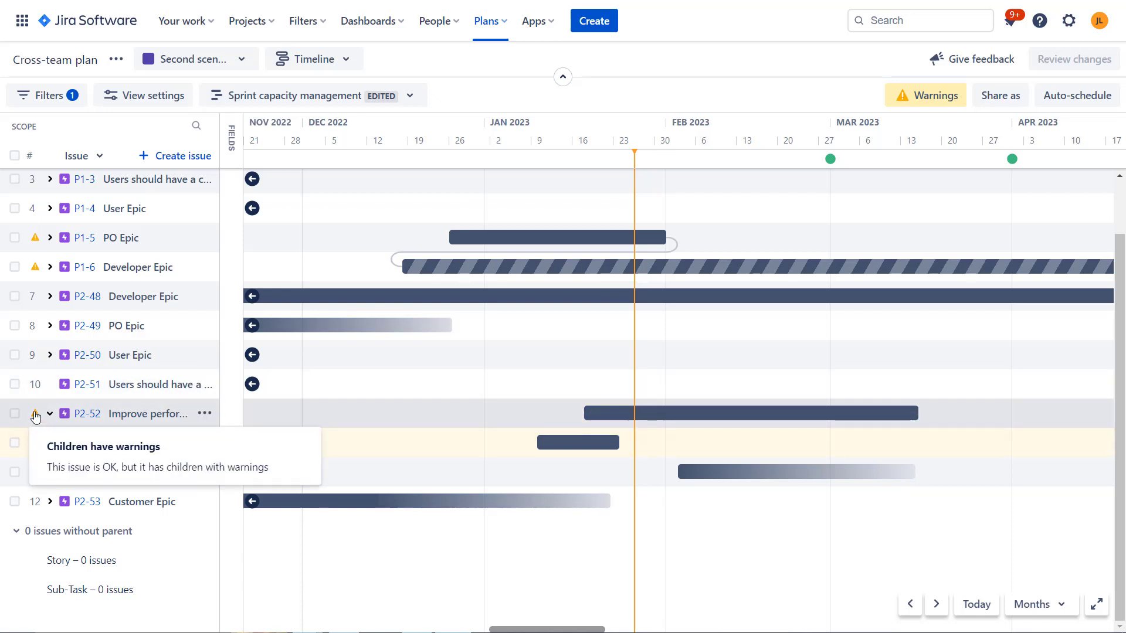
mouse_move(37, 444)
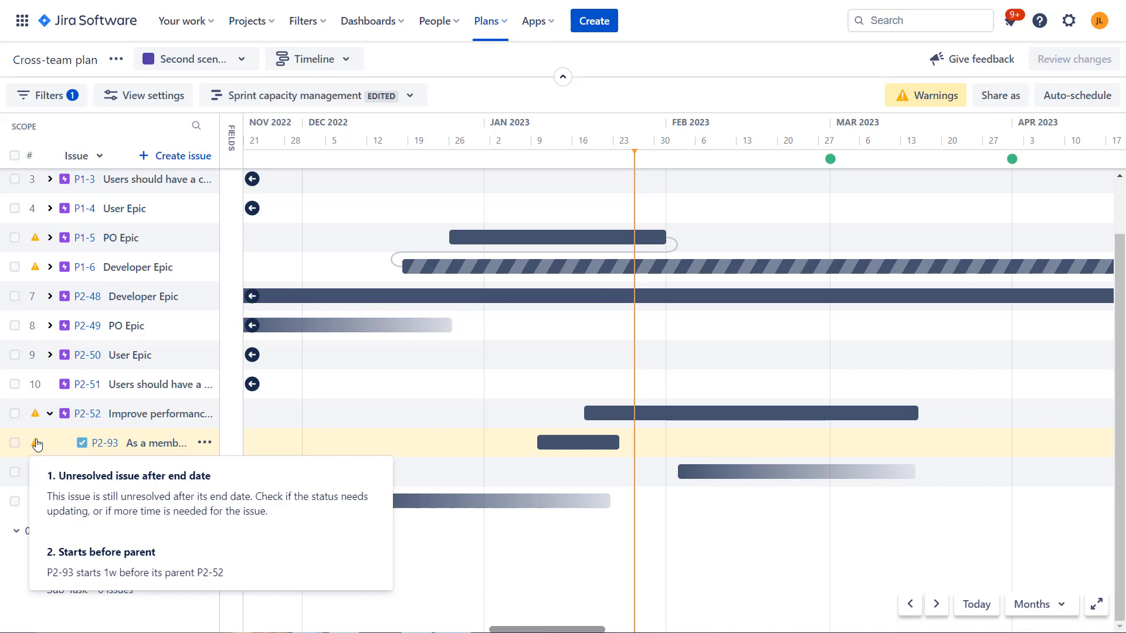
mouse_move(602, 409)
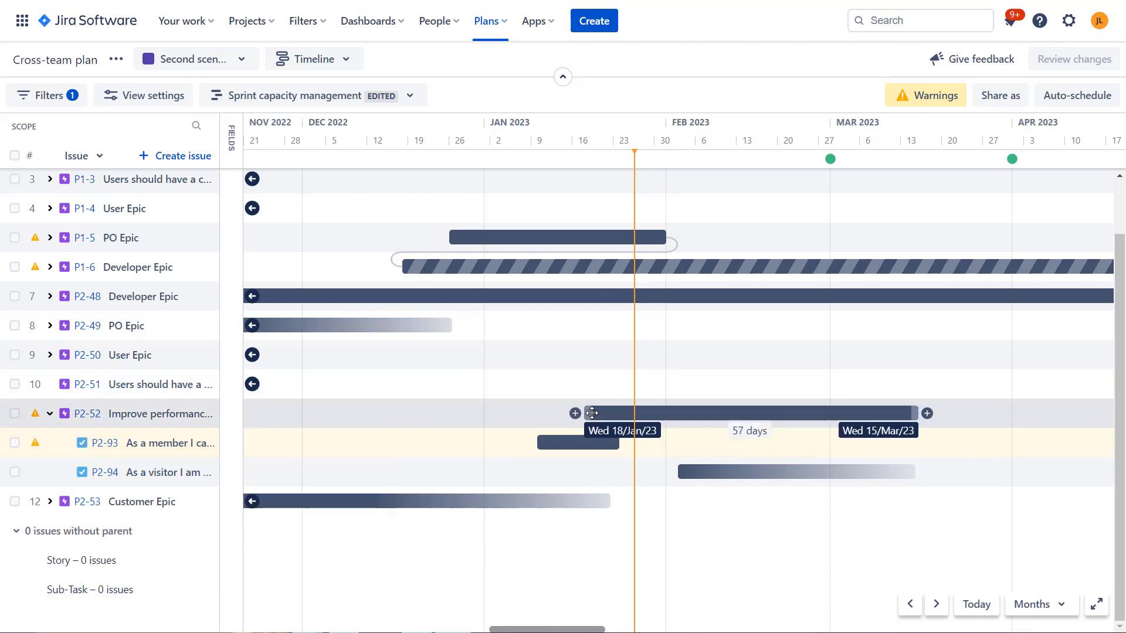
left_click_drag(603, 408, 545, 418)
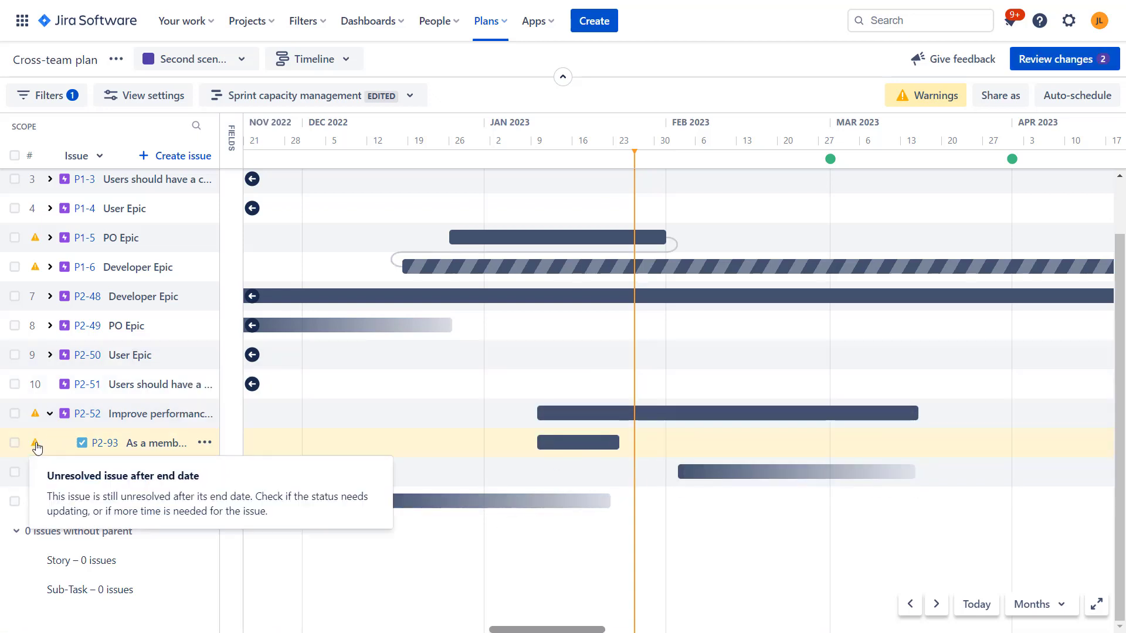
Step: Extend task P2-93 to end about 1 February 2023, and review the pending changes without saving them in Jira
mouse_move(649, 457)
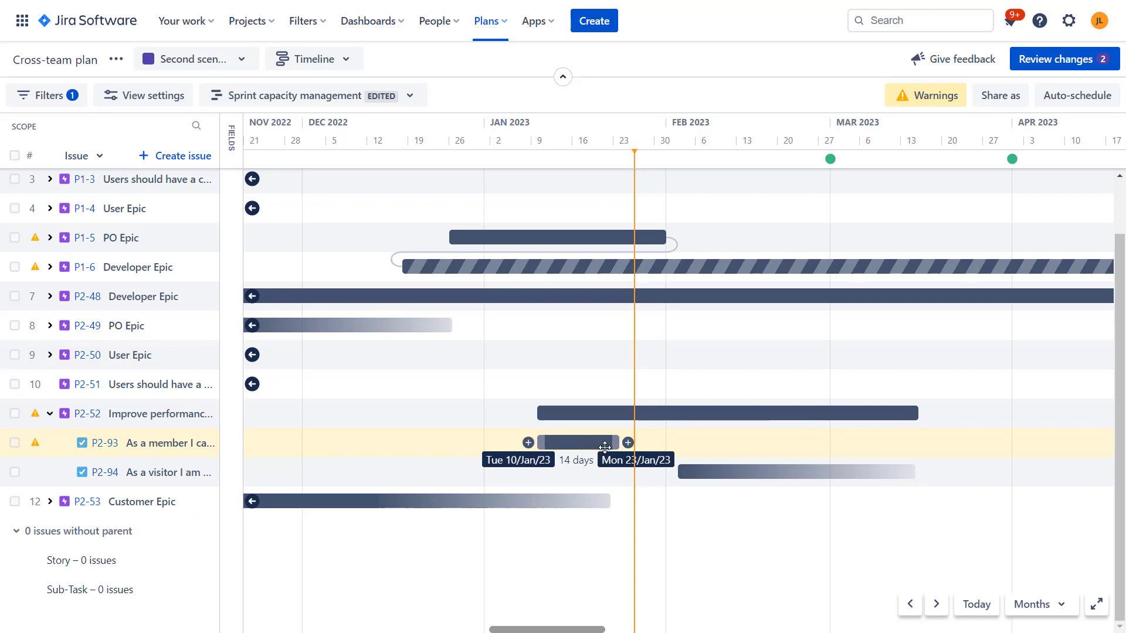
left_click_drag(616, 442, 667, 444)
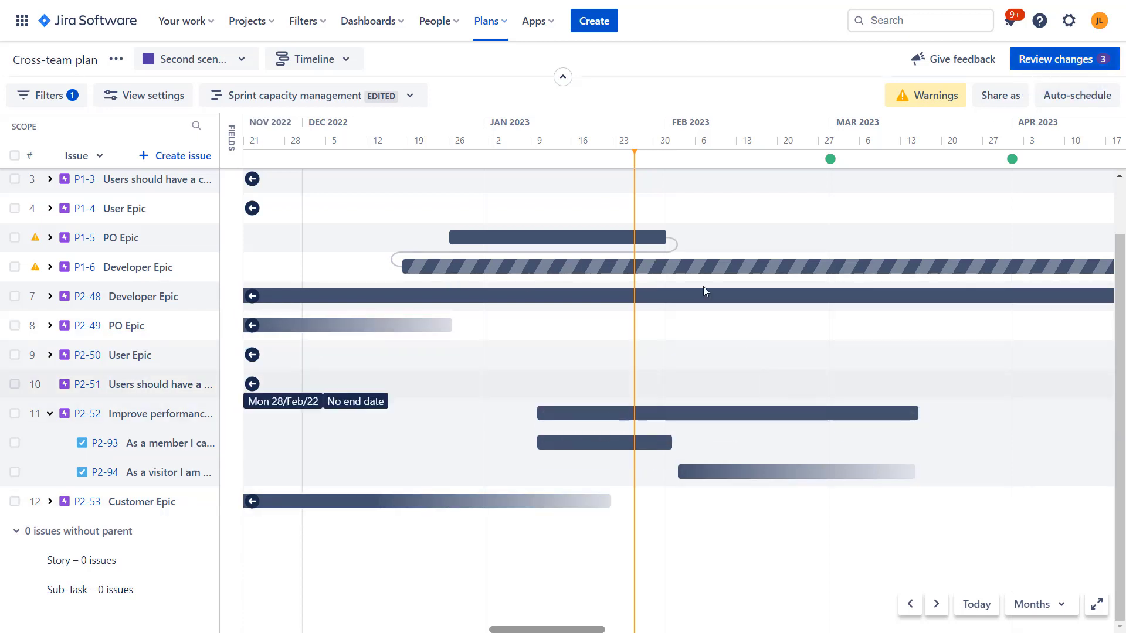
left_click(1091, 59)
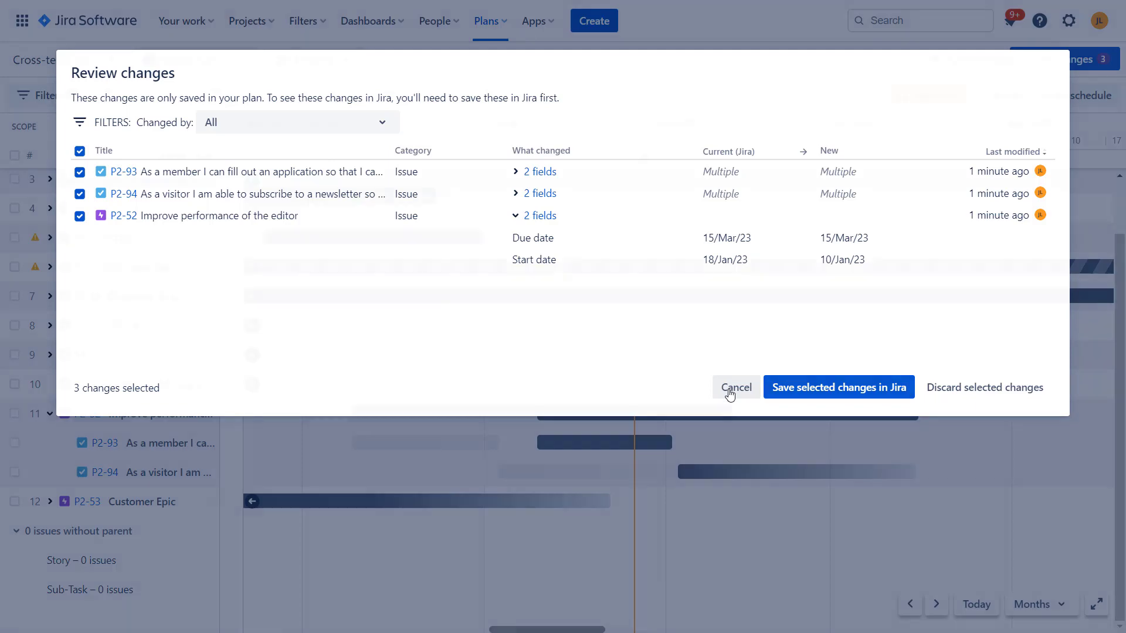
left_click(730, 390)
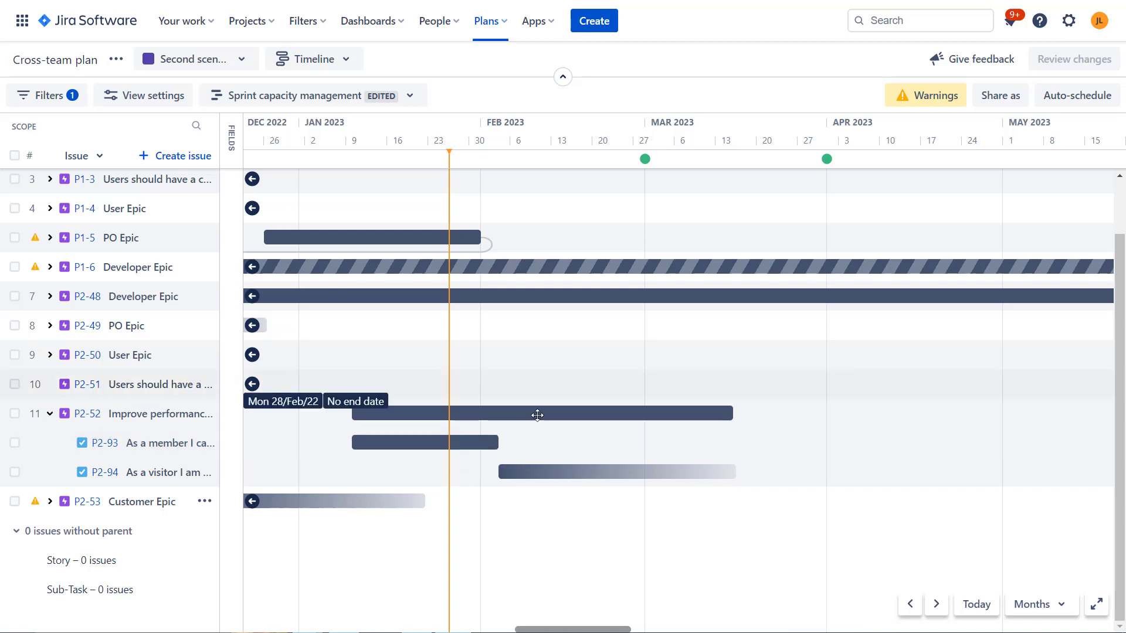
Step: Link P2-93 as blocking P2-94, and save the dependency together with P2-93's end date of 13 February 2023 in Jira
left_click_drag(507, 443, 522, 473)
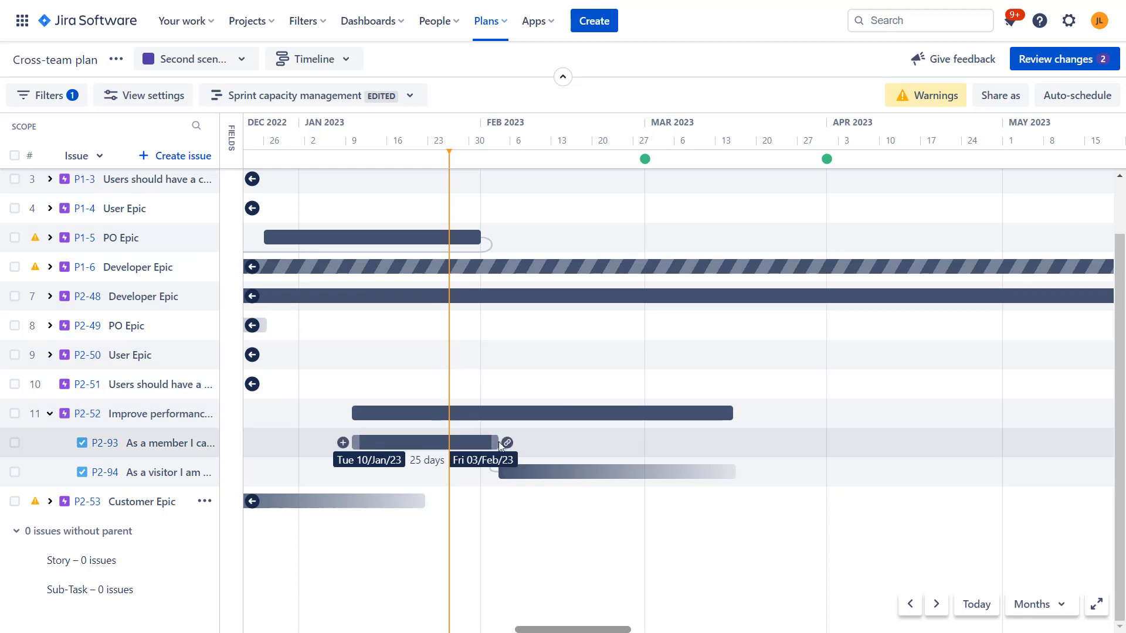
left_click_drag(492, 442, 551, 443)
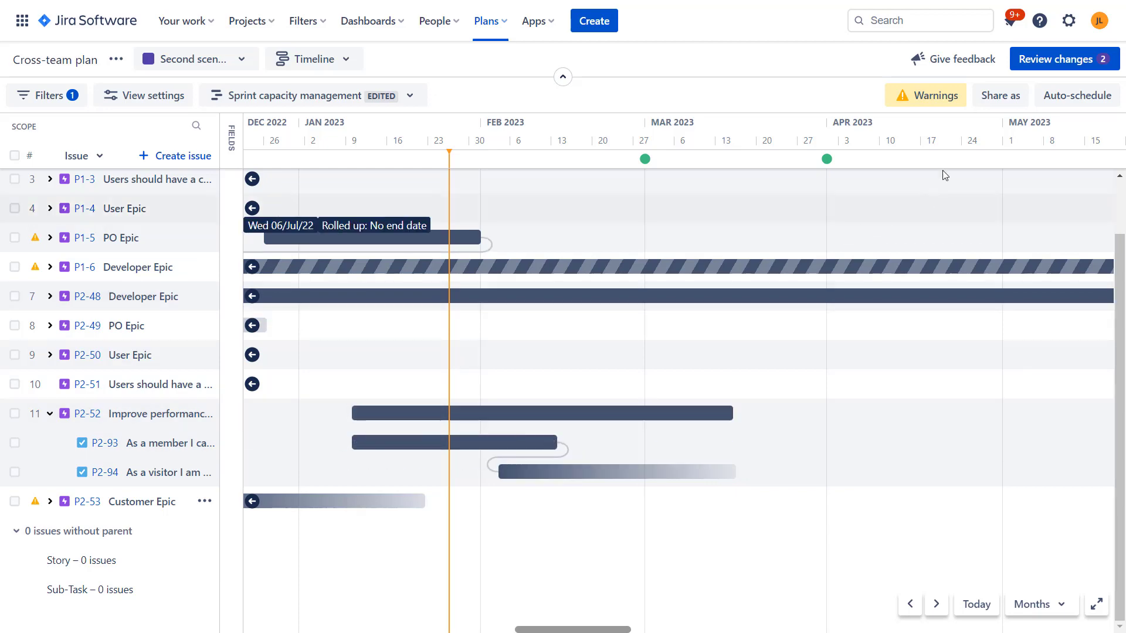
left_click(1081, 57)
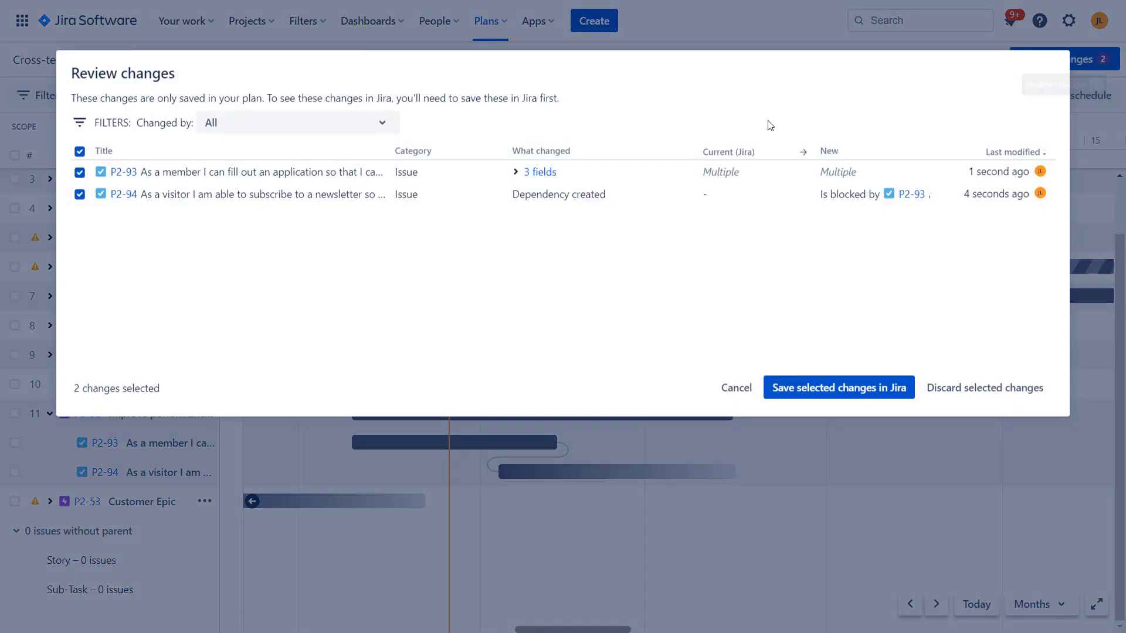
left_click(798, 392)
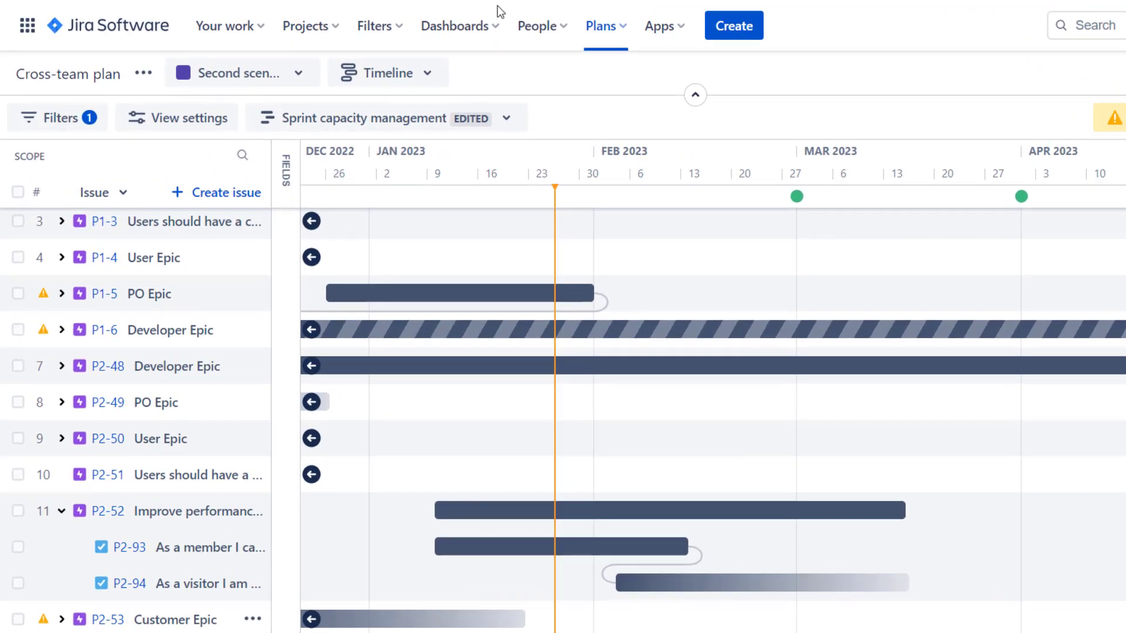
Step: Examine the link between P2-93 and P2-94 in the plan's dependencies report, and return to the timeline
left_click(428, 72)
left_click(455, 216)
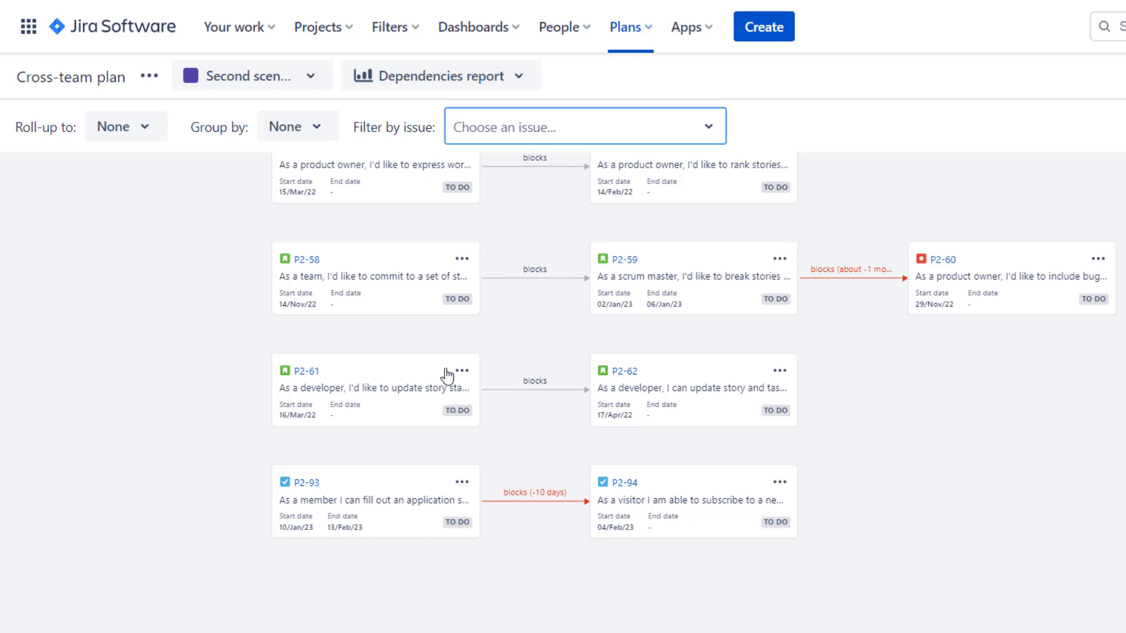
left_click(421, 77)
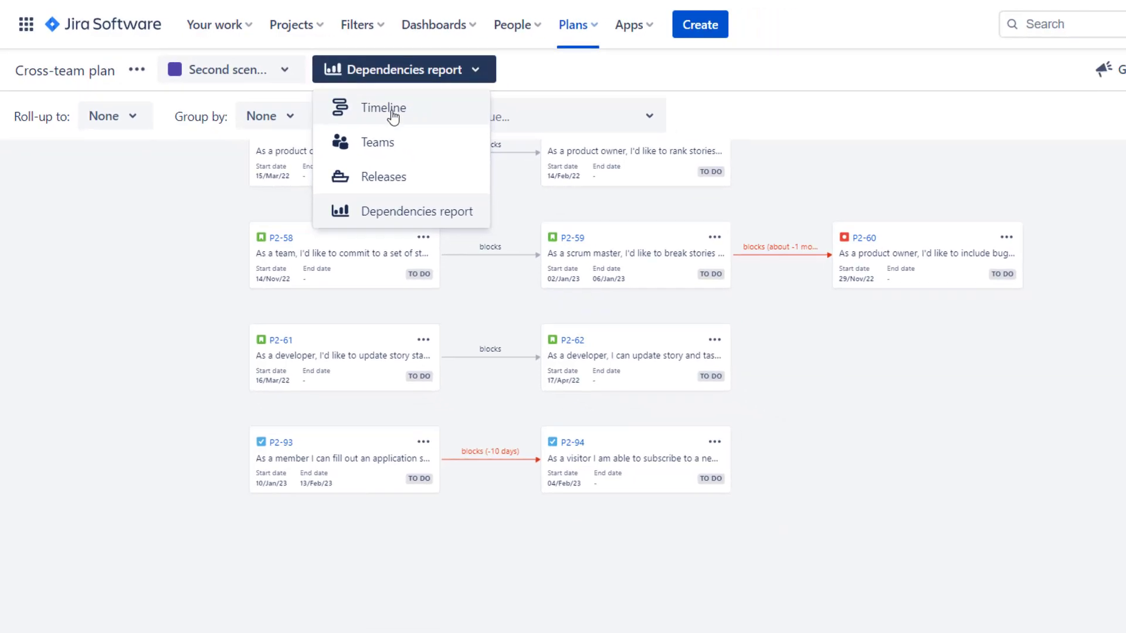
left_click(399, 120)
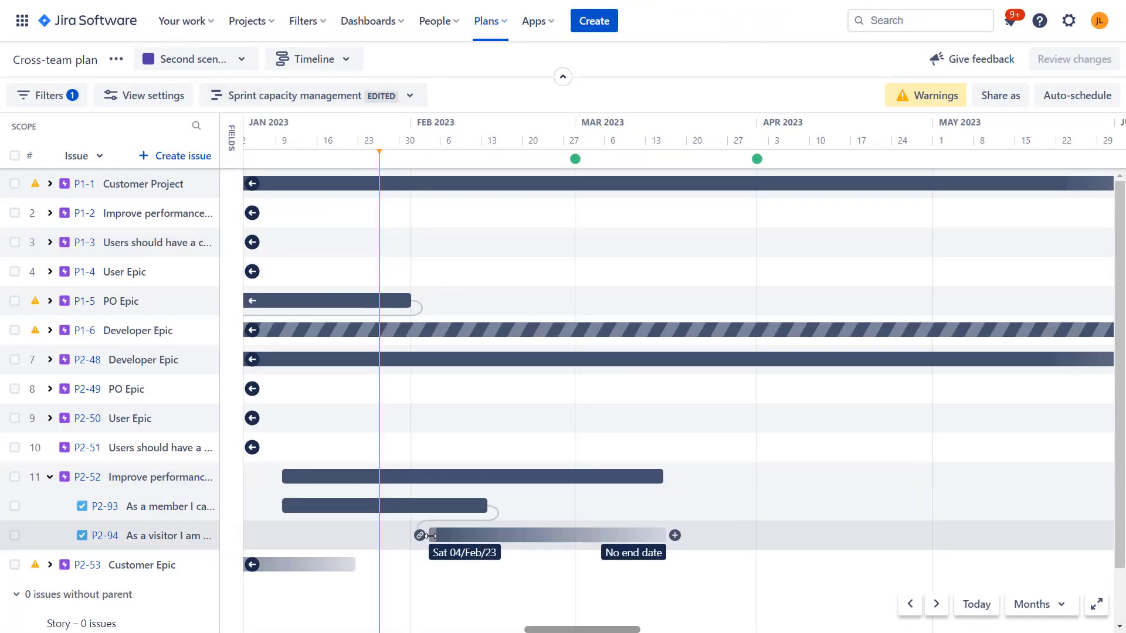
Step: Move task P2-94 to start about 14 February 2023, directly after its blocking task P2-93
left_click_drag(499, 535, 557, 535)
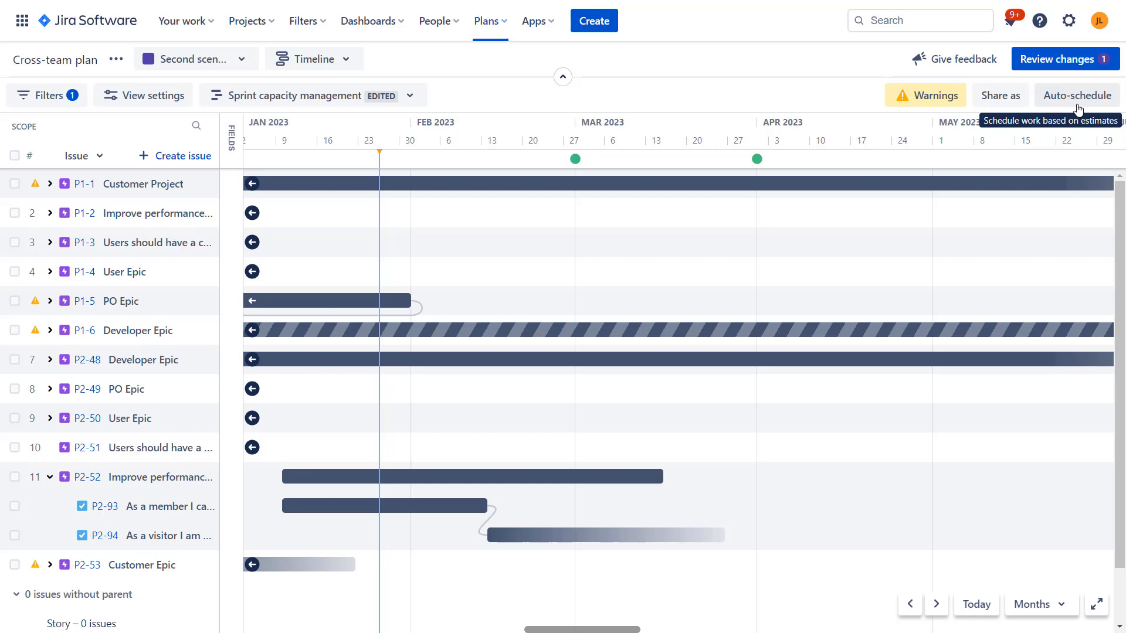
mouse_move(492, 498)
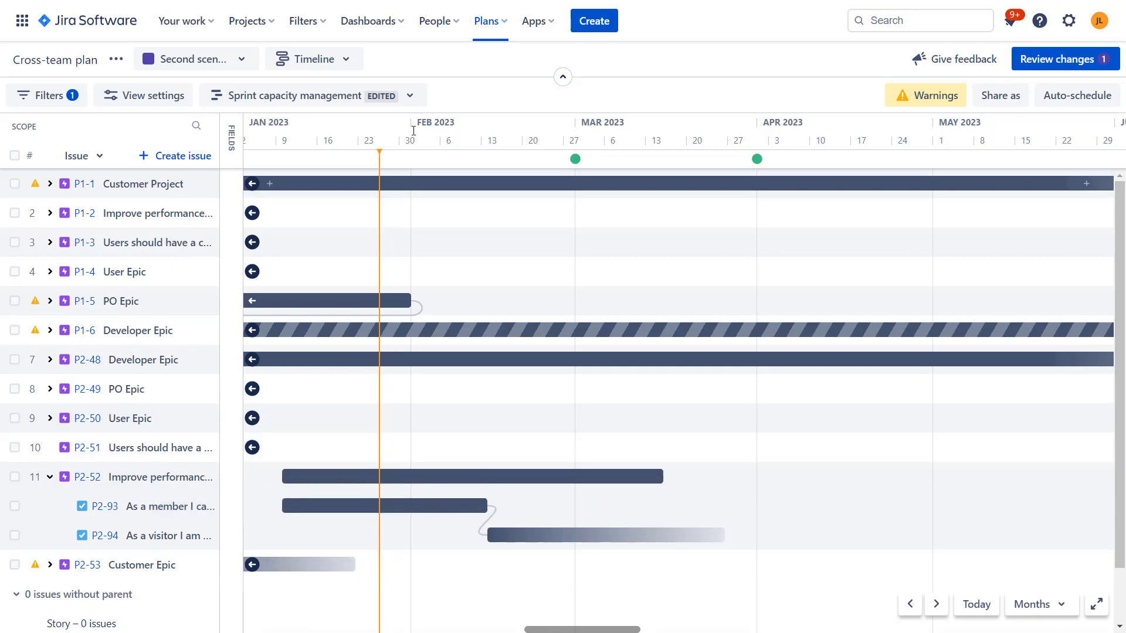
left_click(318, 69)
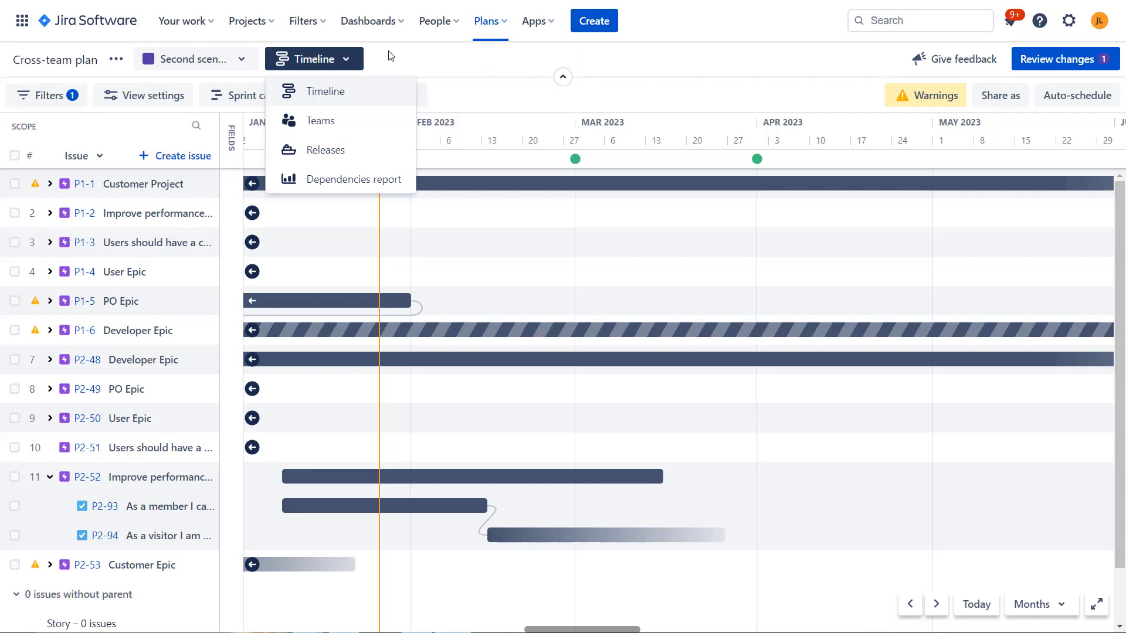
left_click(347, 66)
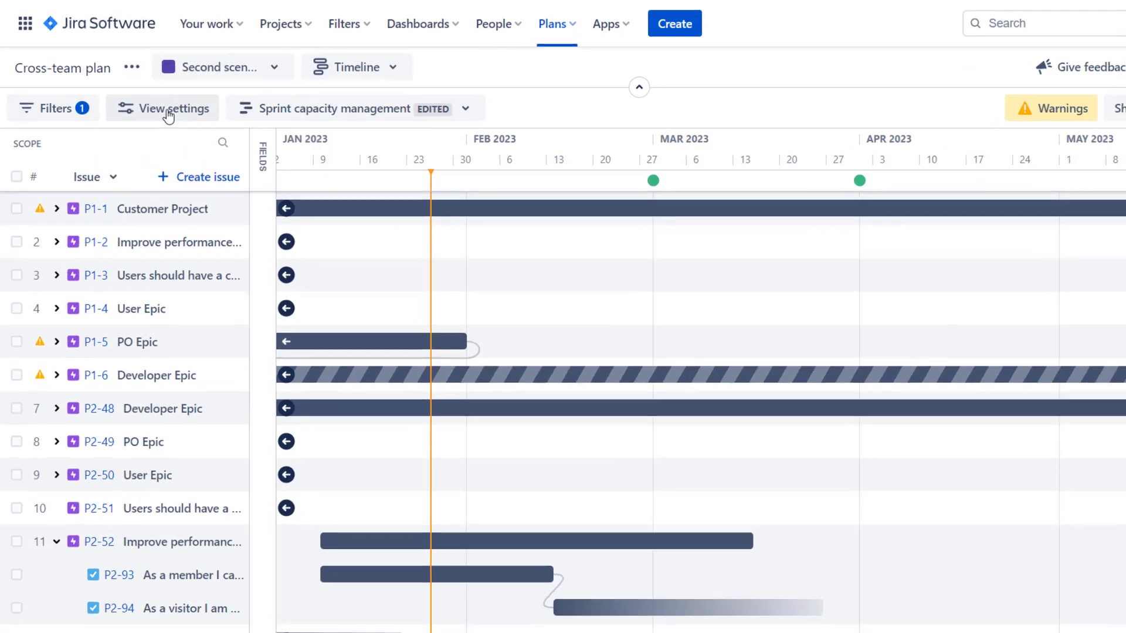
Step: Group the plan's timeline by team
left_click(151, 99)
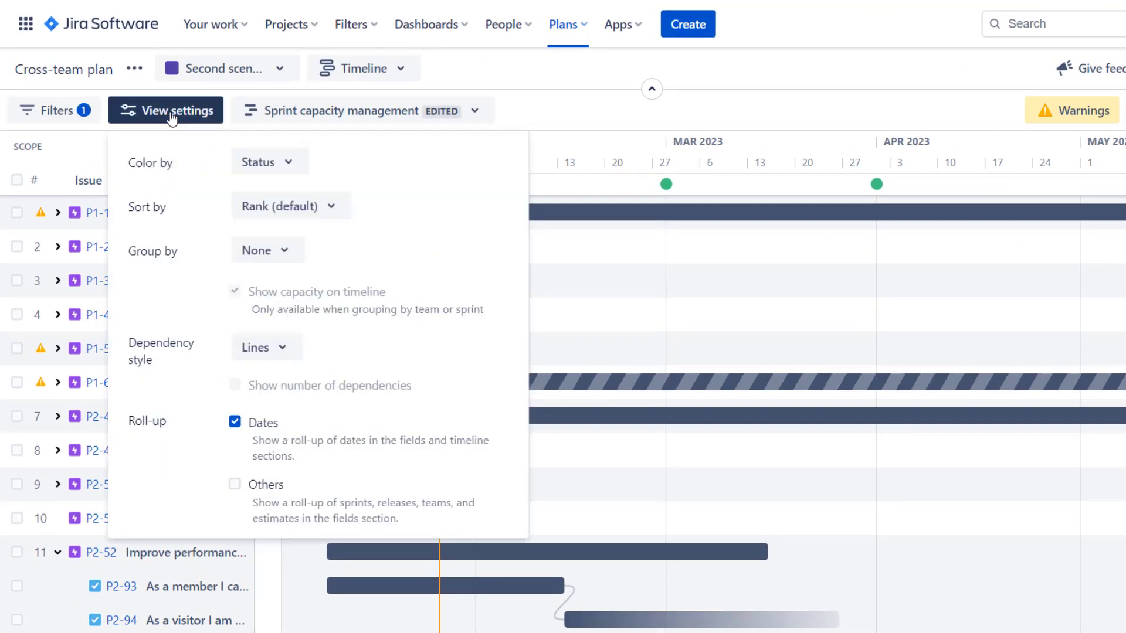
left_click(284, 266)
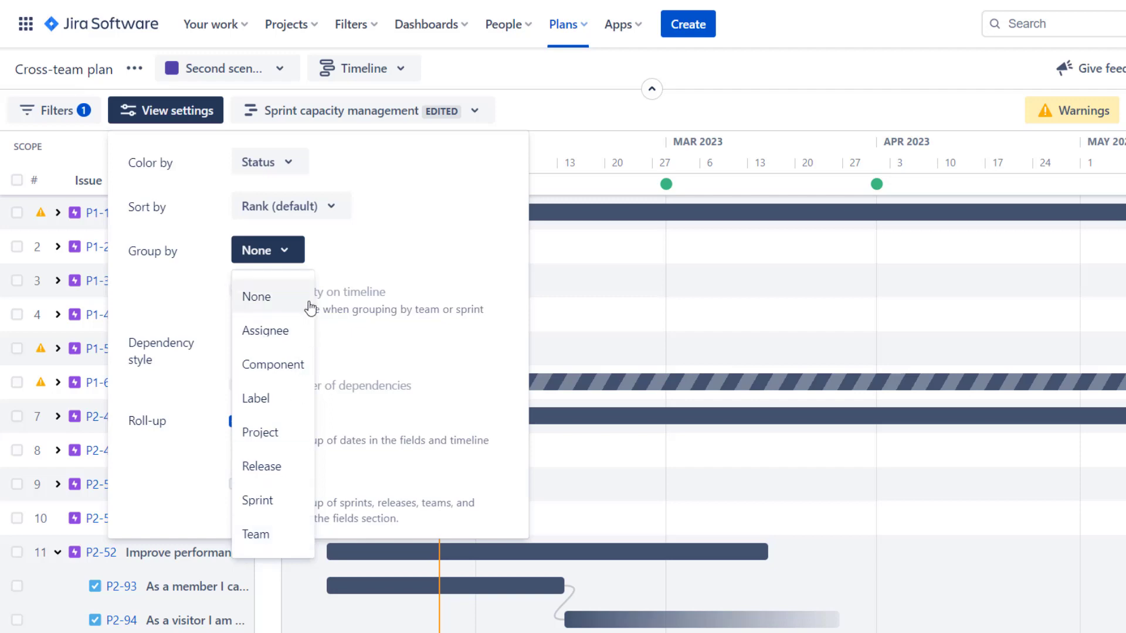
left_click(273, 546)
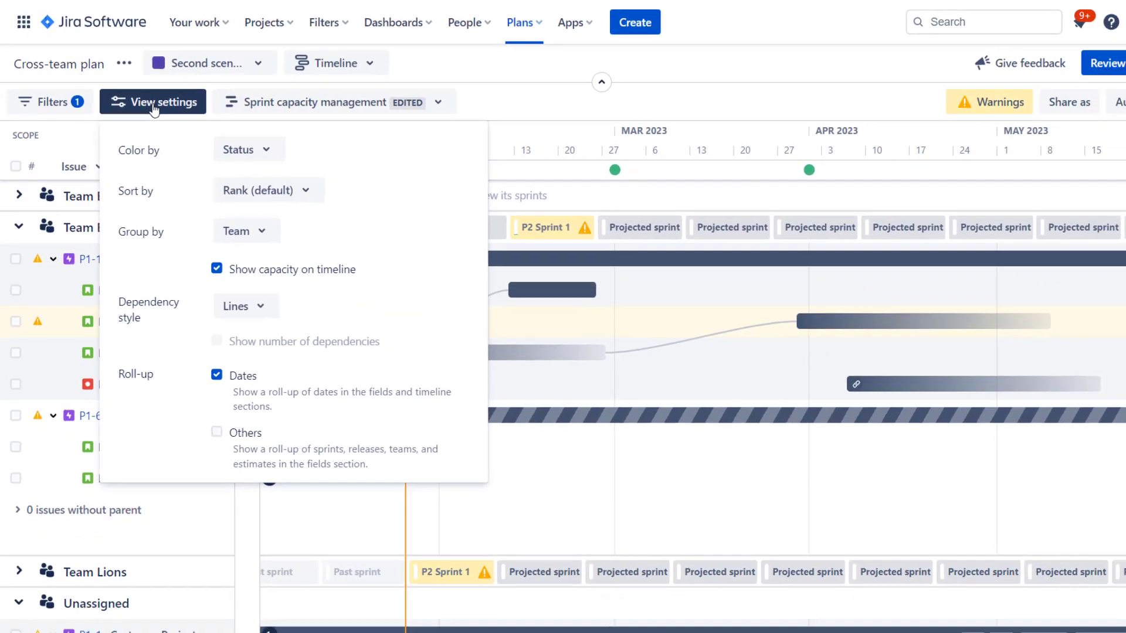
left_click(153, 105)
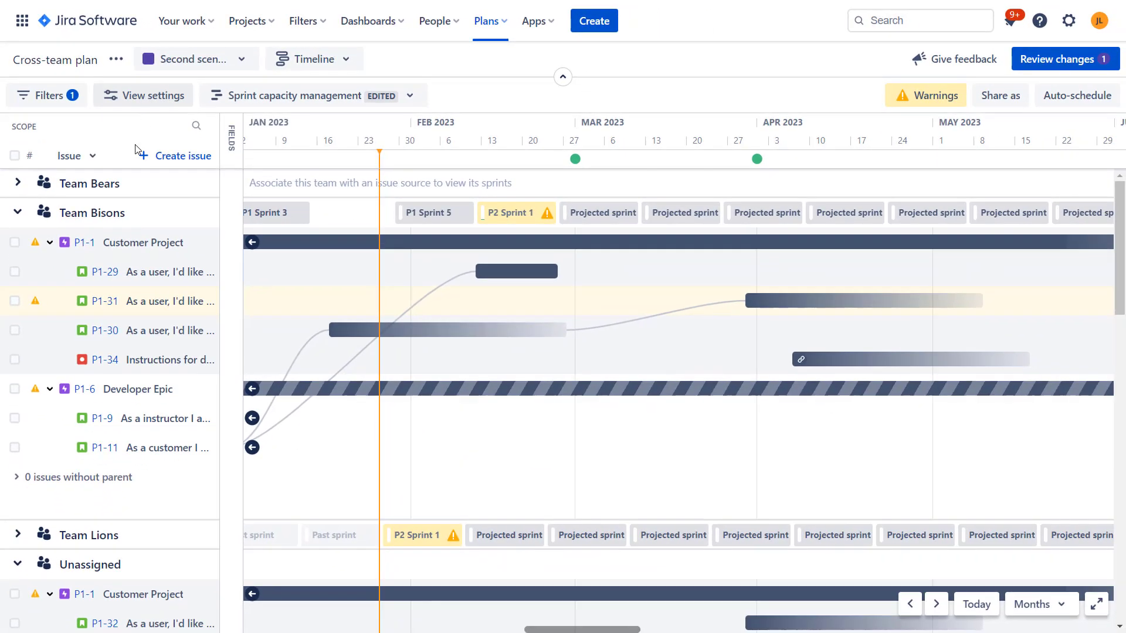
Step: Collapse the Team Bisons group and expand the Team Lions group in the plan
left_click(17, 215)
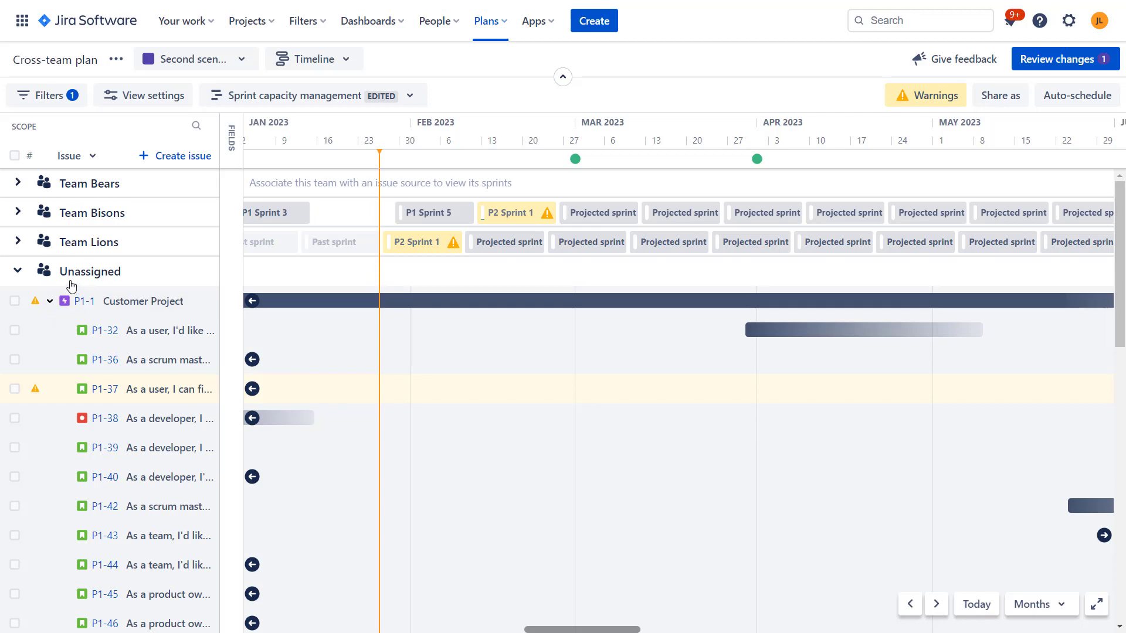
left_click(18, 243)
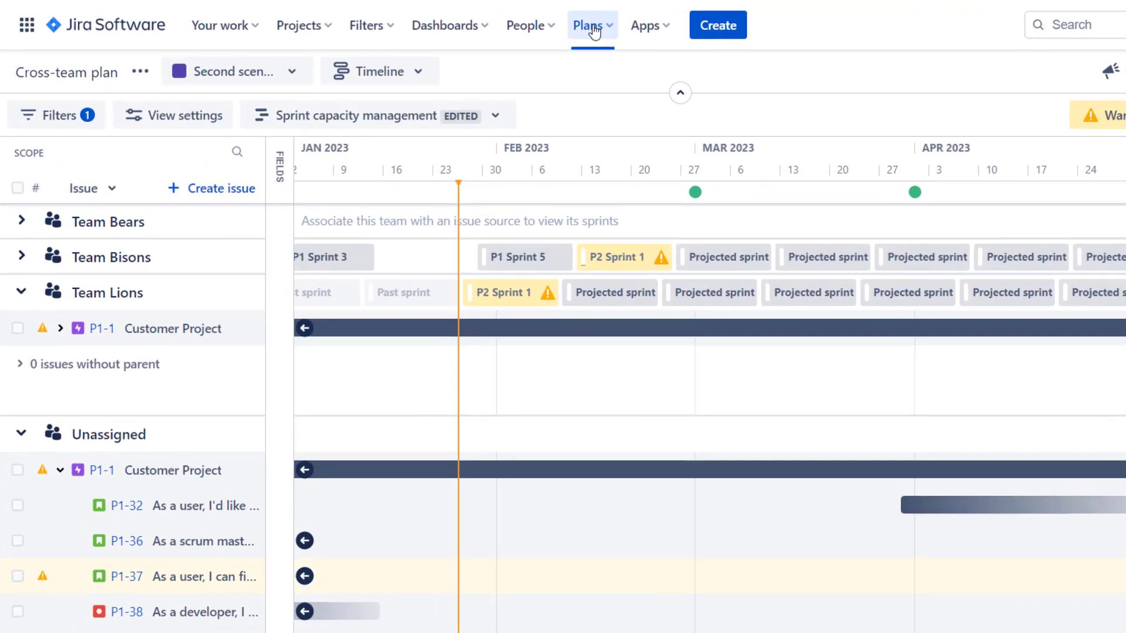
Step: View the shared teams and expand Team Bears to show where a person is added
left_click(486, 20)
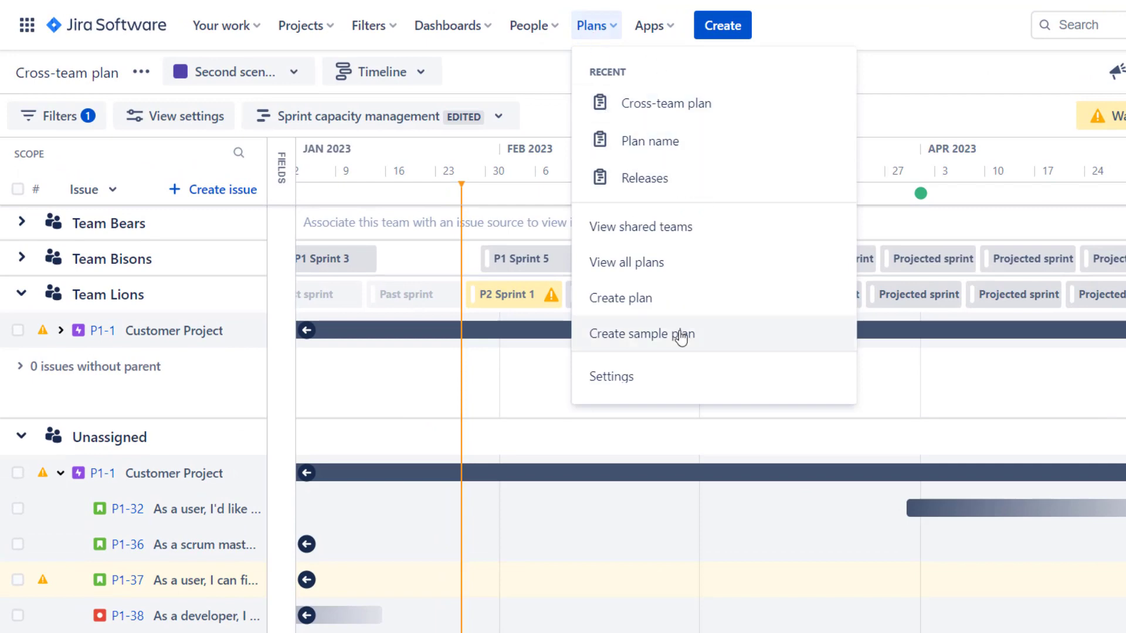
left_click(675, 229)
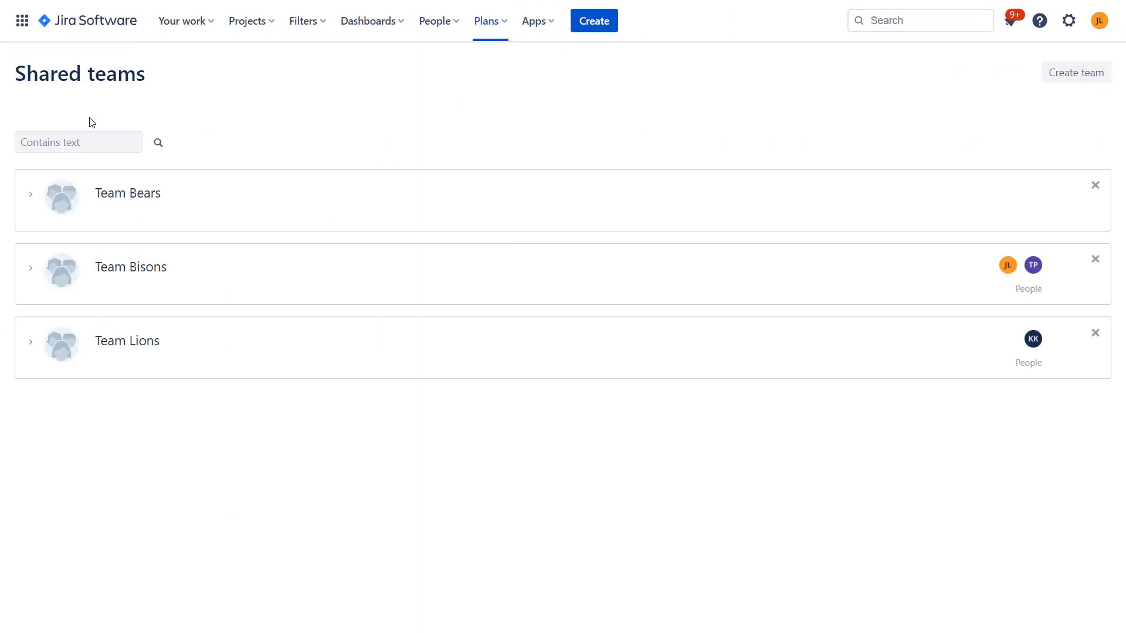
left_click(32, 195)
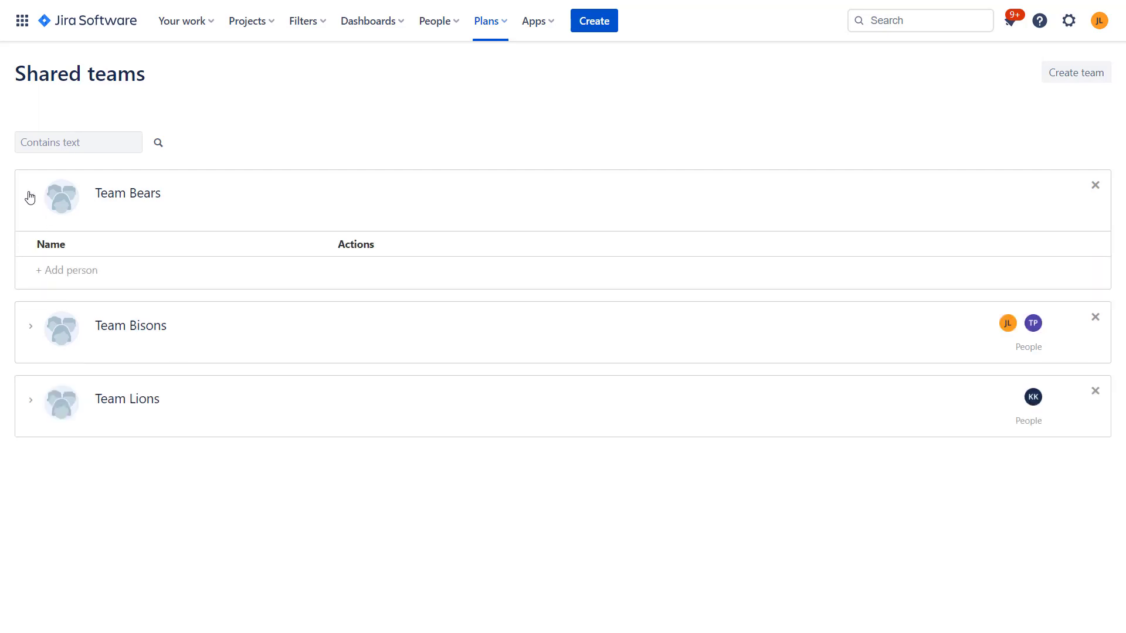
left_click(70, 271)
left_click(359, 532)
Step: Return to the Cross-team plan and leave only the Team Bisons group expanded
left_click(489, 30)
left_click(503, 94)
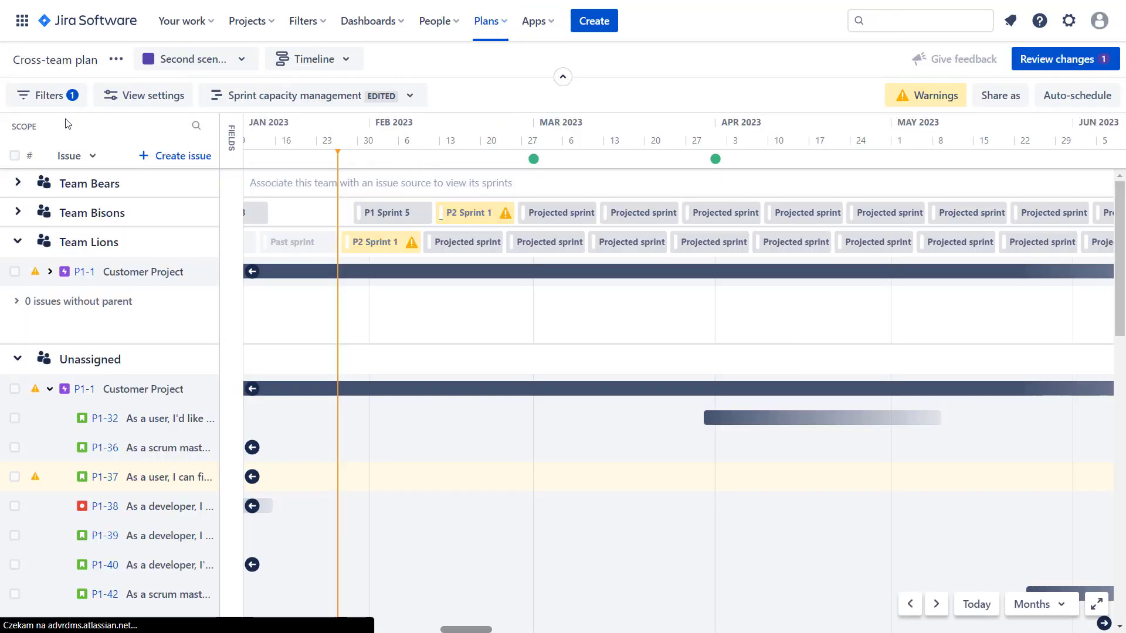
left_click(18, 244)
left_click(17, 270)
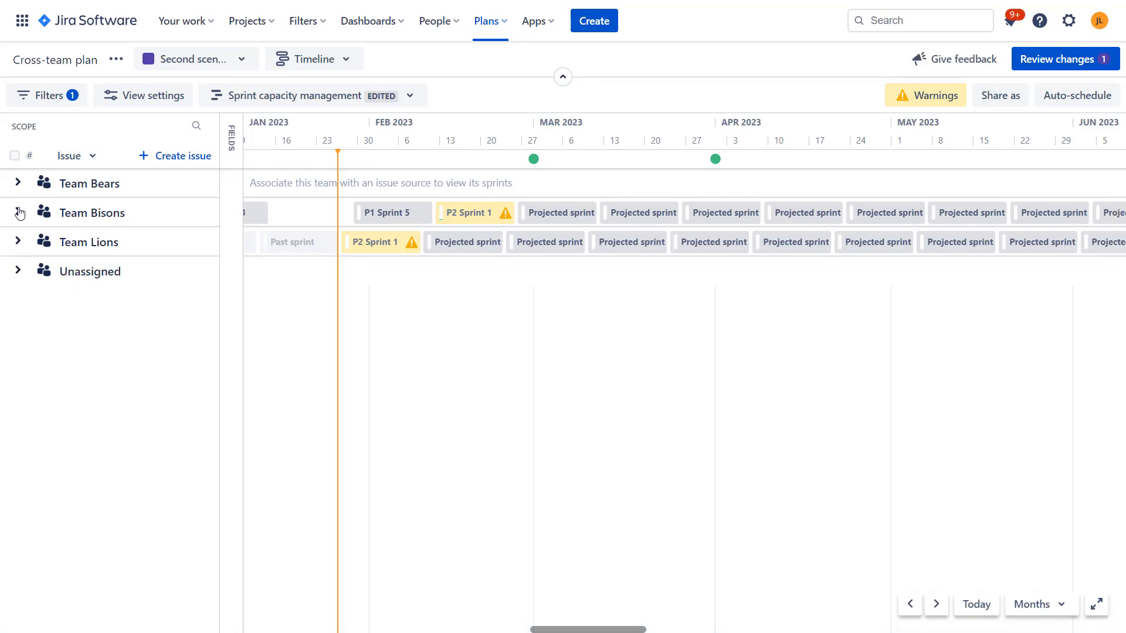
left_click(19, 213)
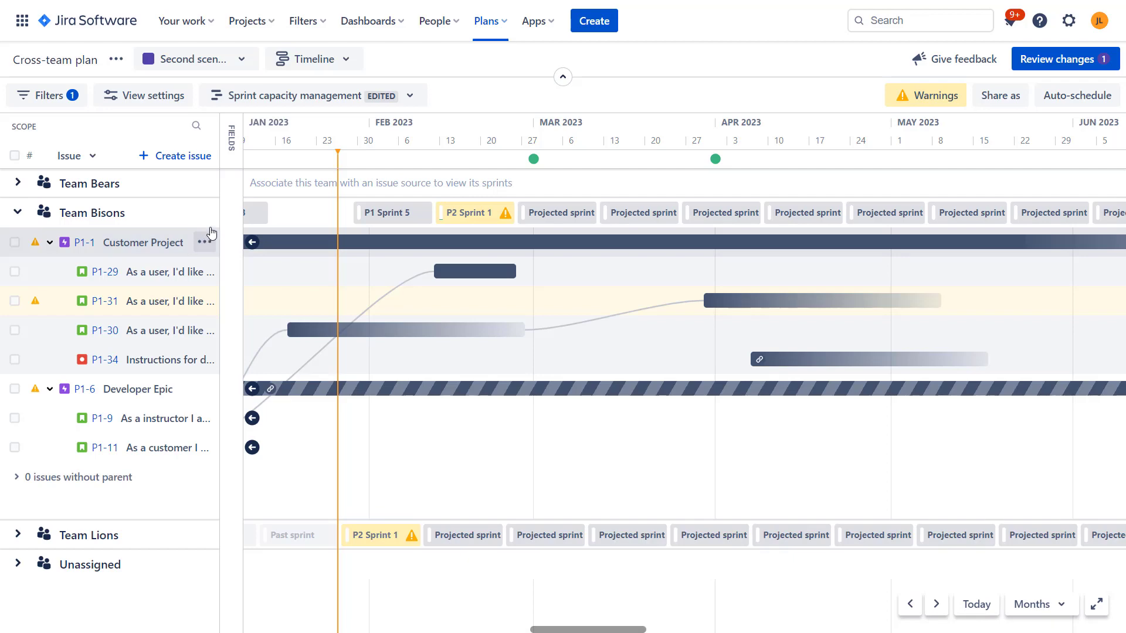
Step: Show the issue fields beside the timeline and widen the Assignee and Team columns
left_click(237, 220)
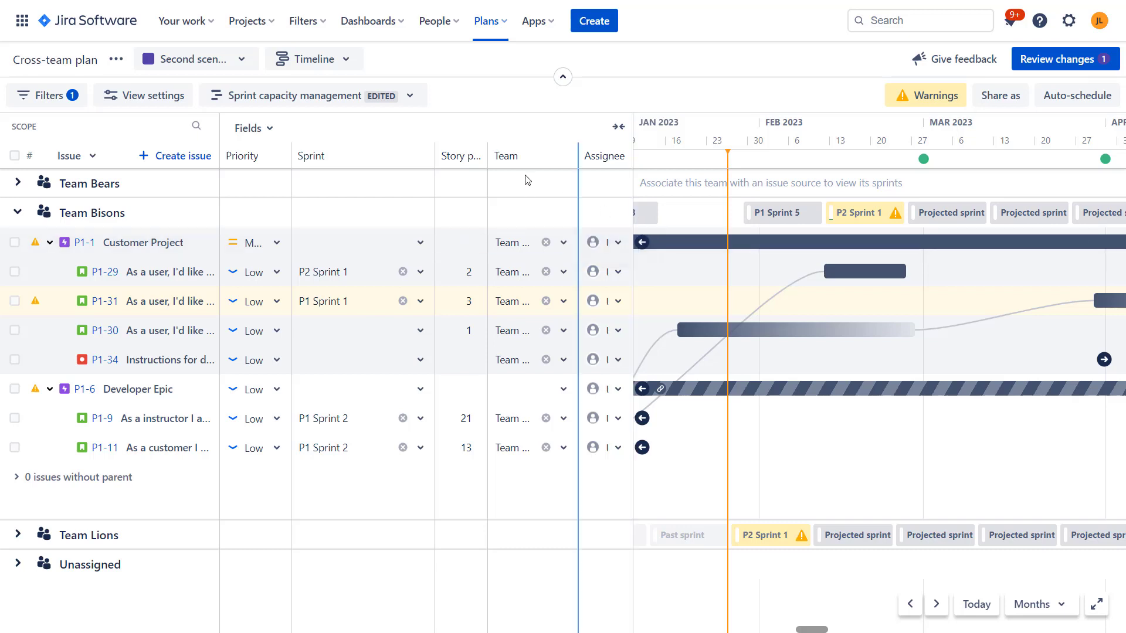
left_click_drag(634, 191, 800, 192)
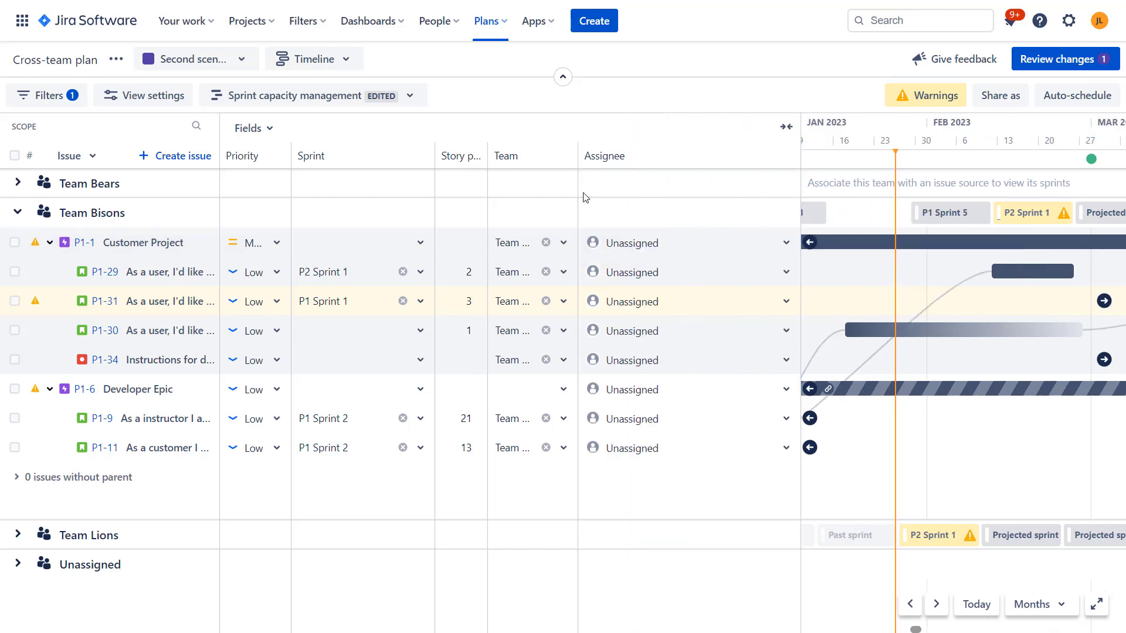
left_click_drag(579, 187, 659, 188)
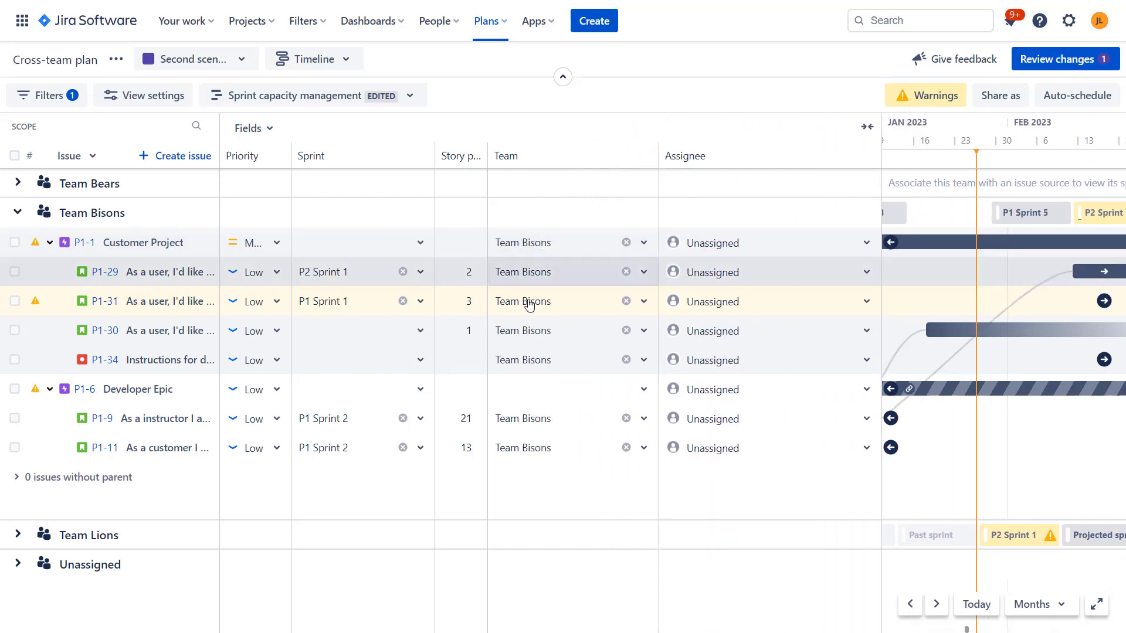
Step: View the team choices for the Customer Project epic, and expand Team Bears and its Customer Project to list the issues
left_click(531, 244)
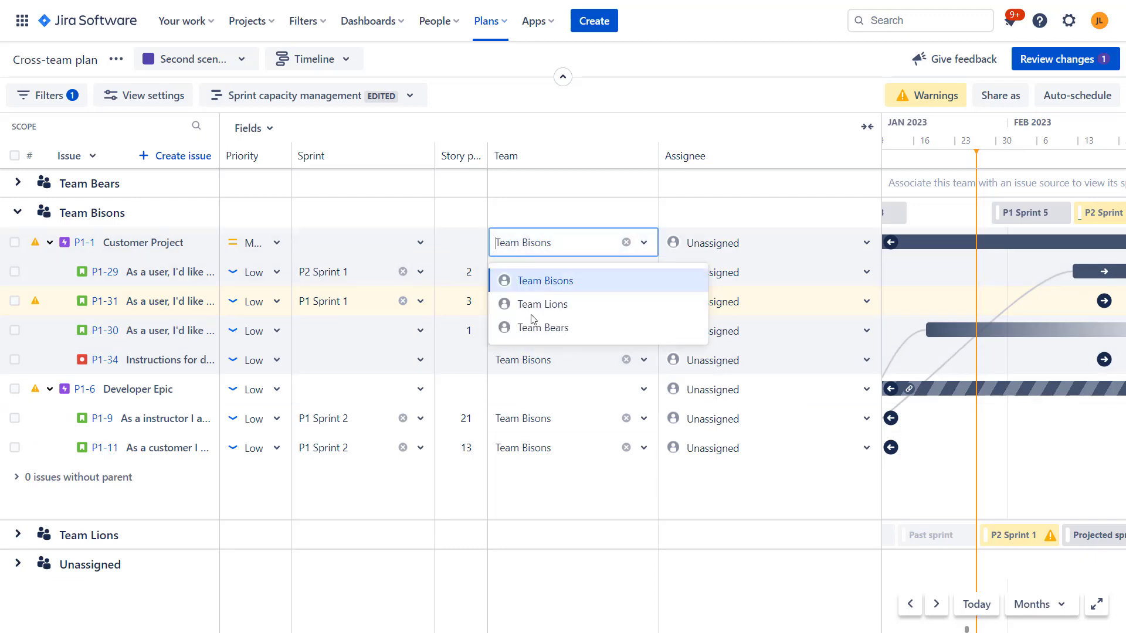
left_click(578, 127)
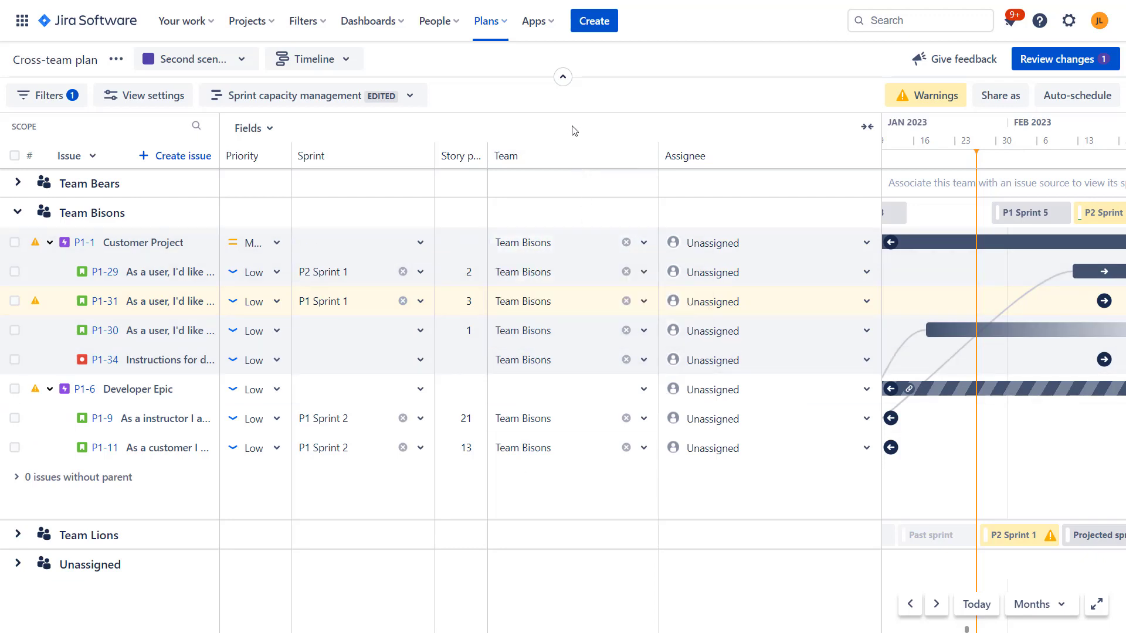
left_click(19, 186)
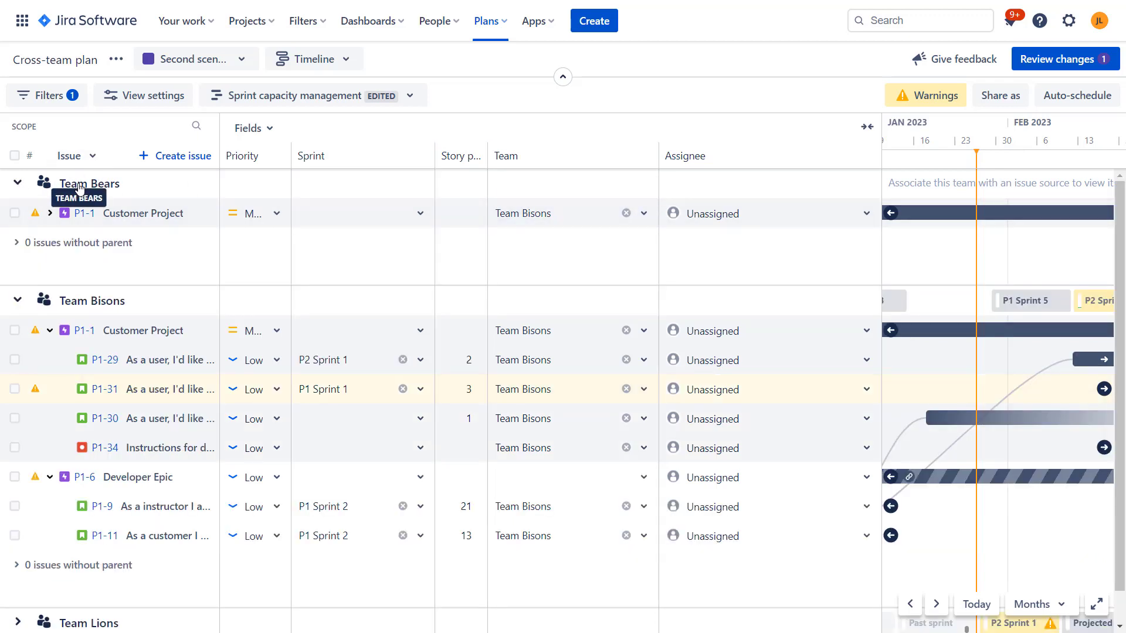
left_click(50, 214)
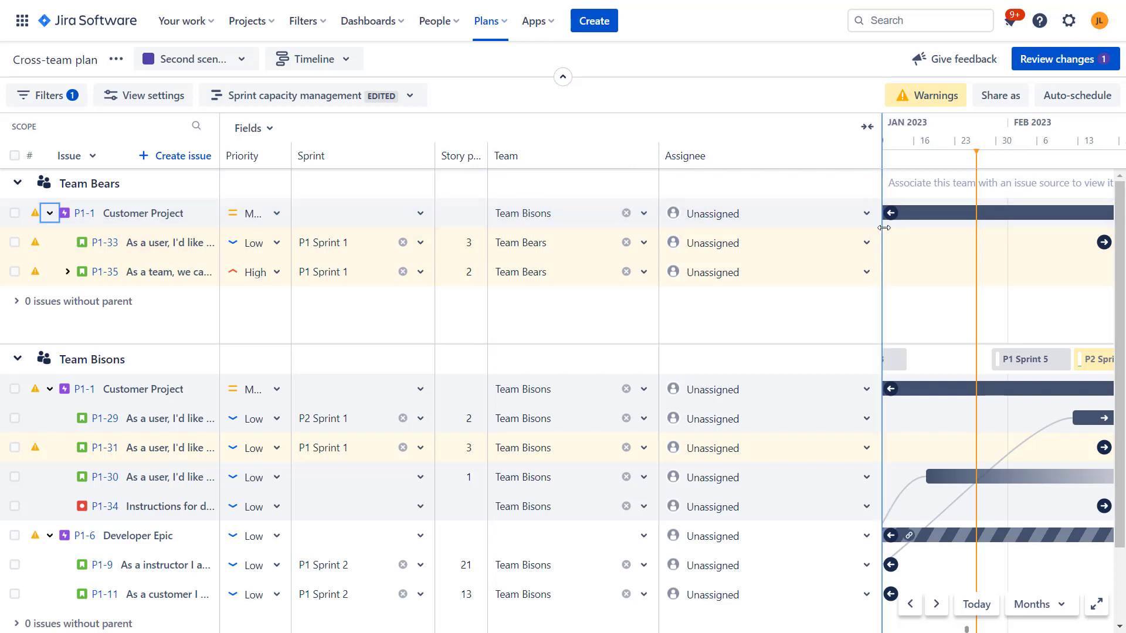
Step: Narrow the issue fields area to widen the timeline and collapse the Assignee and Priority columns
left_click_drag(882, 227, 713, 232)
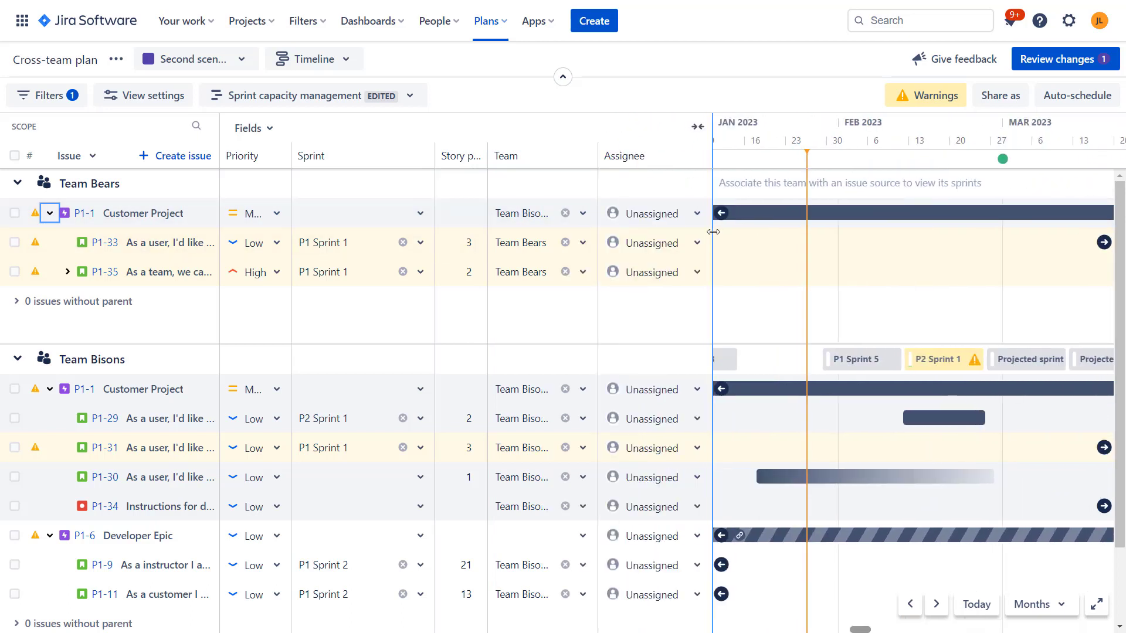
left_click(668, 160)
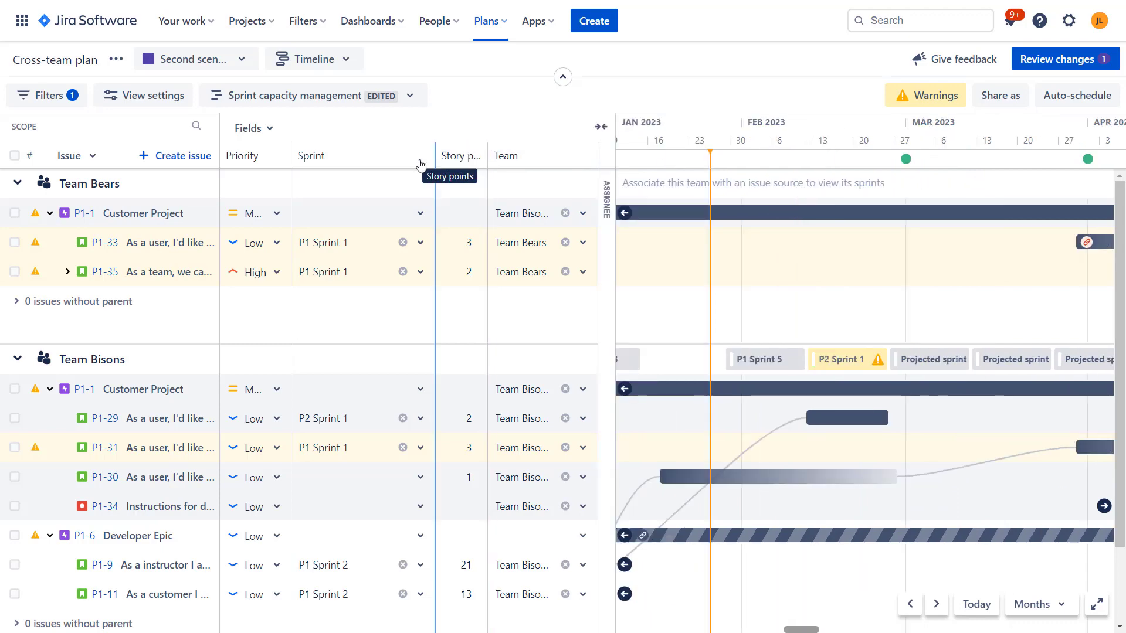
left_click(251, 158)
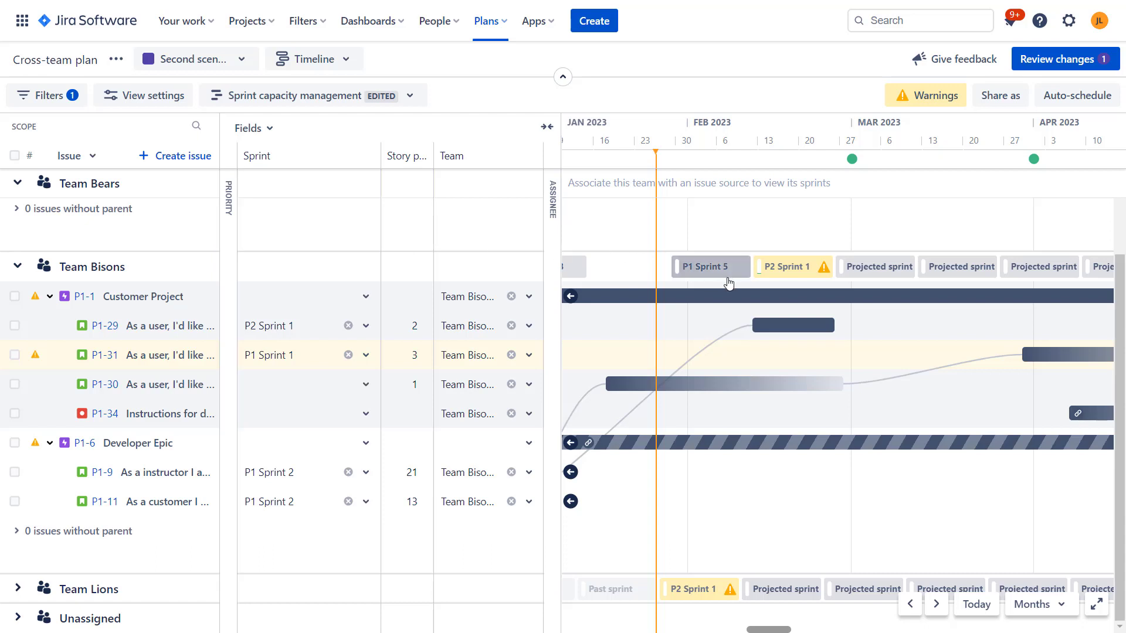
Step: Compare the allocation of P1 Sprint 5 and P2 Sprint 1 for Team Bisons and view P1 Sprint 5's capacity details
mouse_move(703, 265)
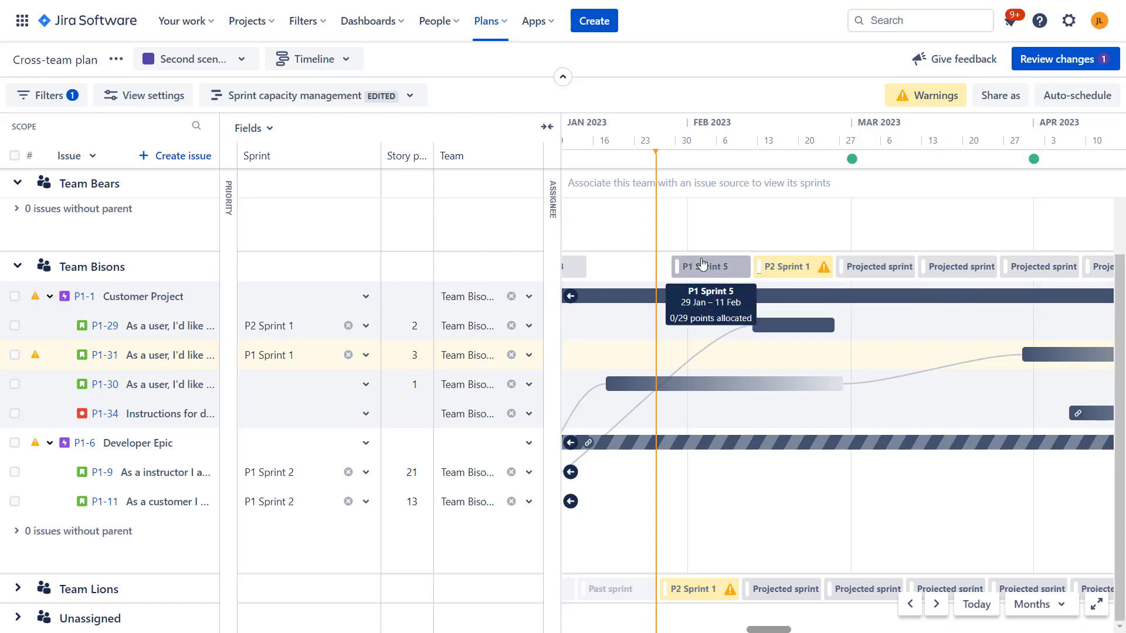
mouse_move(782, 269)
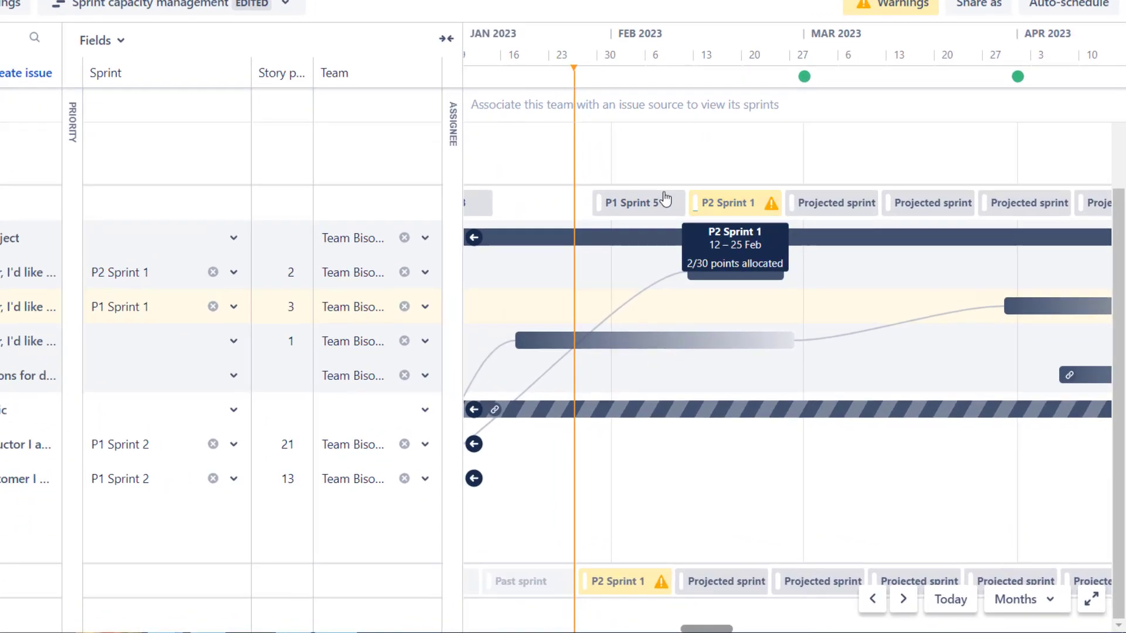
mouse_move(687, 268)
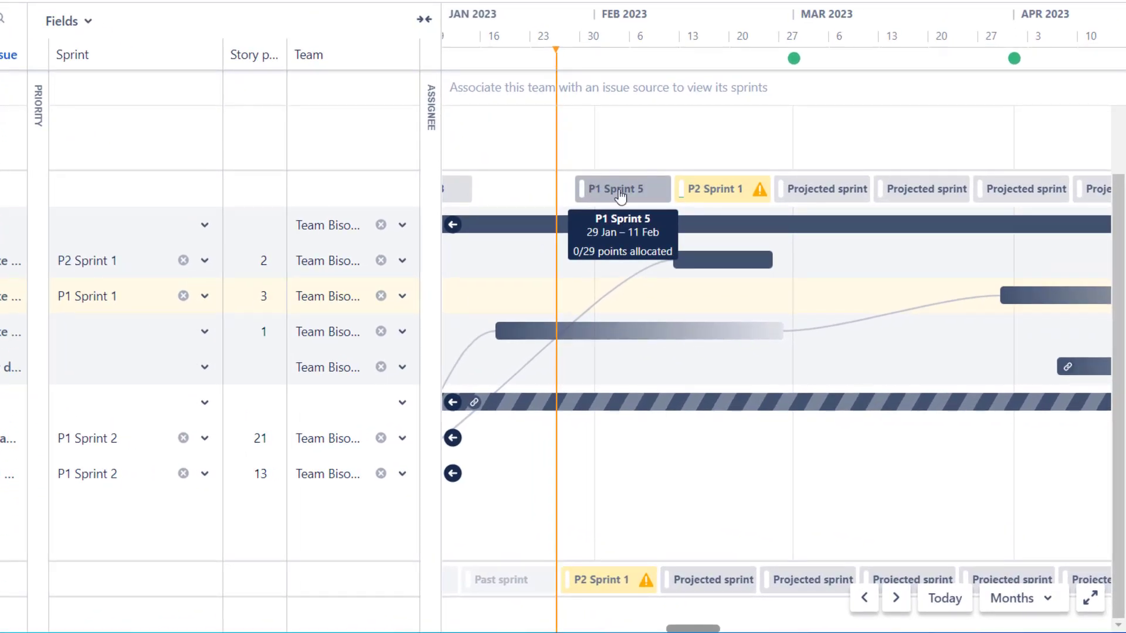
left_click(620, 195)
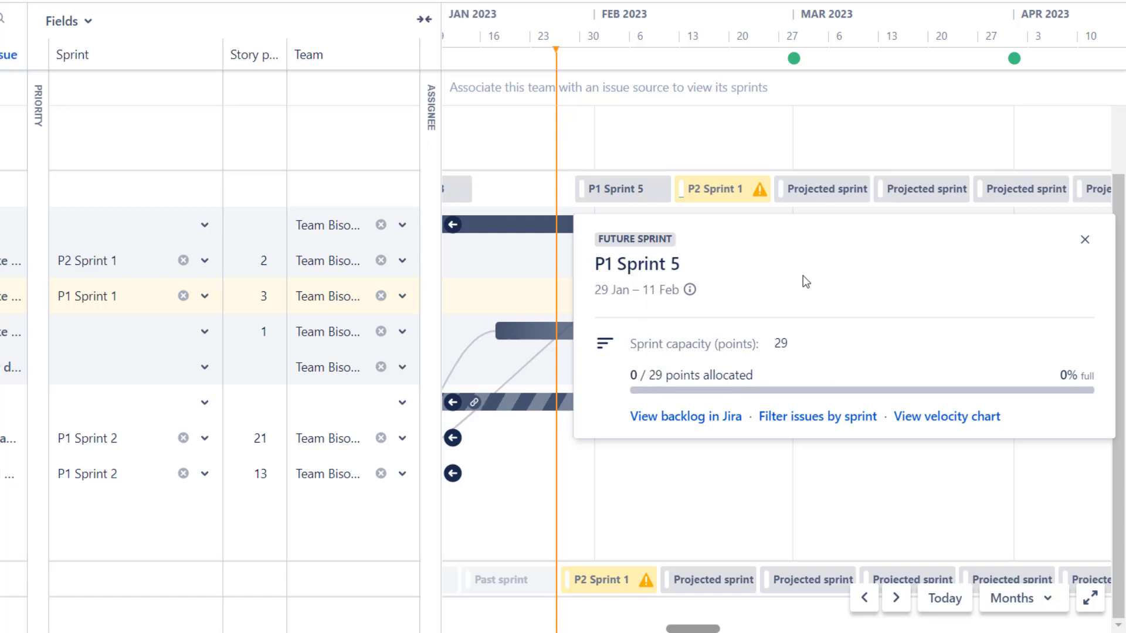
left_click(1085, 242)
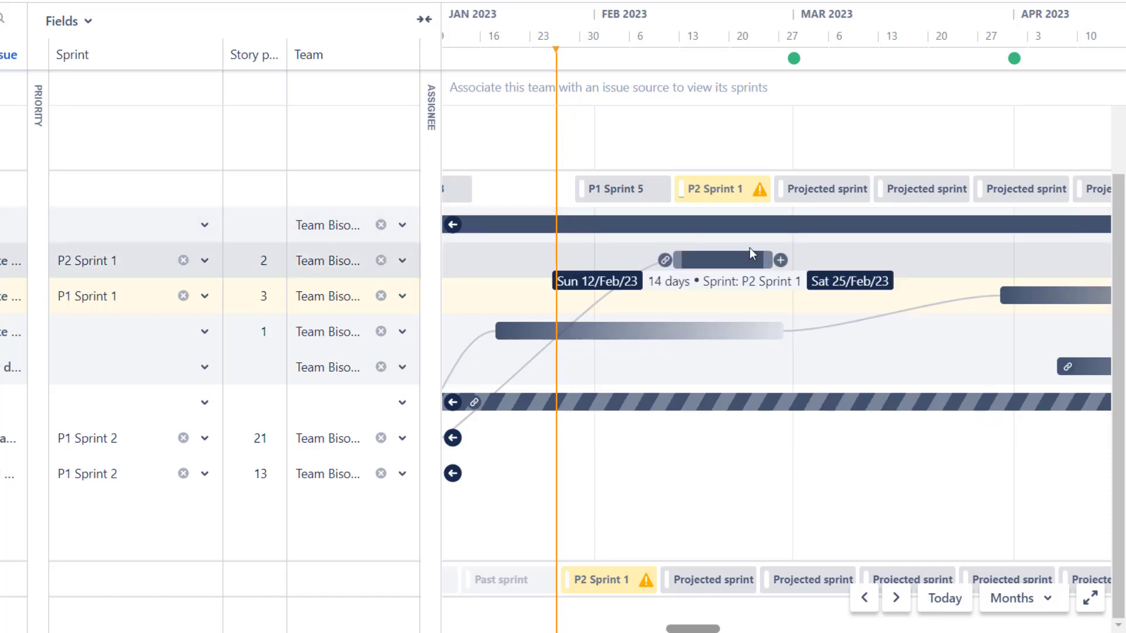
Step: View the capacity and status breakdown of Team Bisons' P2 Sprint 1
left_click(710, 199)
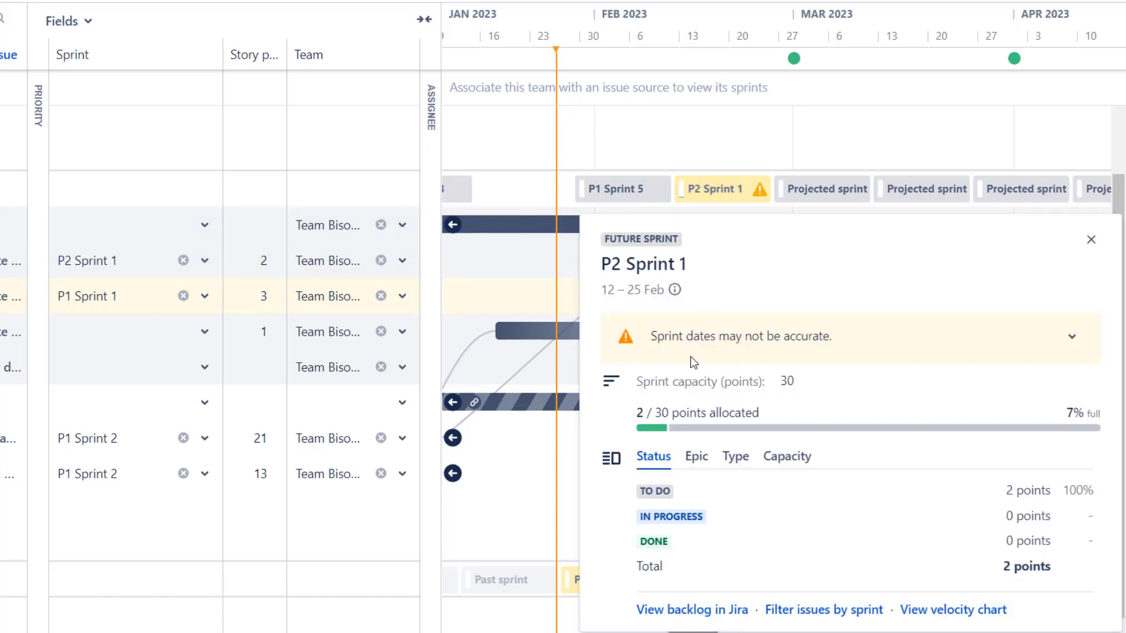
mouse_move(663, 431)
left_click(1091, 239)
mouse_move(683, 191)
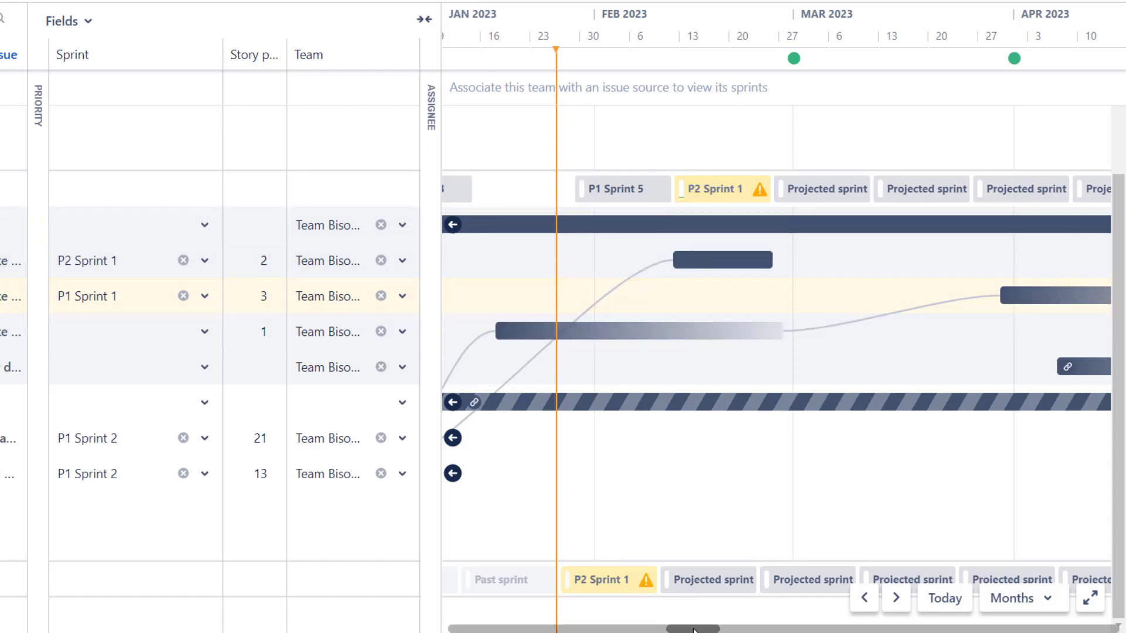
Step: Examine the capacity details of Team Bisons' overbooked P1 Sprint 2 in December 2022
left_click_drag(693, 630, 661, 630)
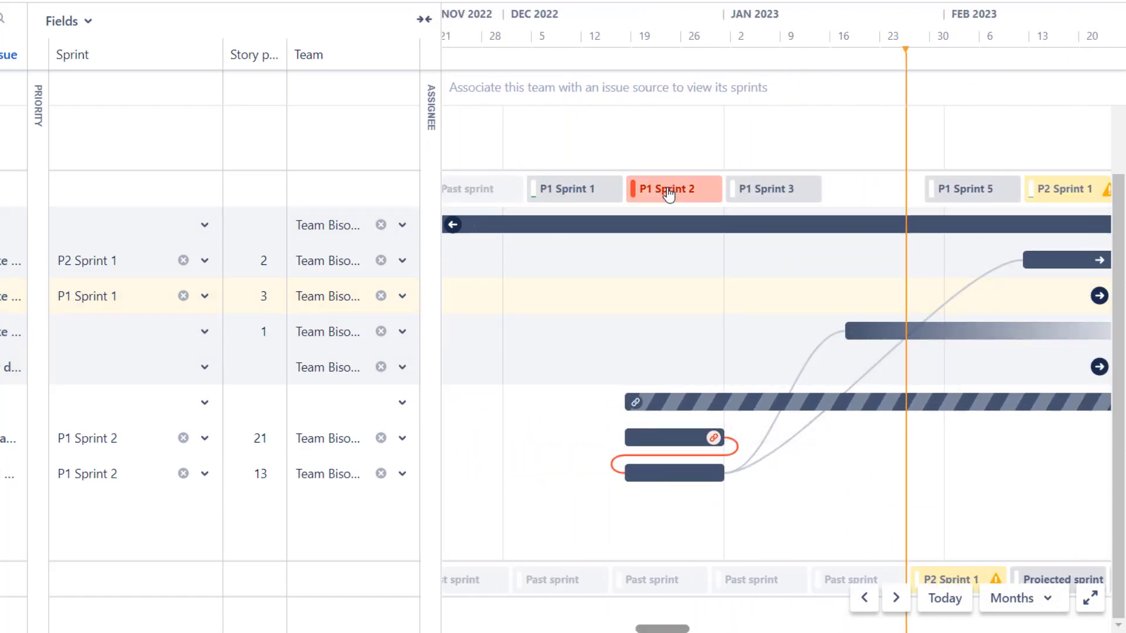
mouse_move(669, 194)
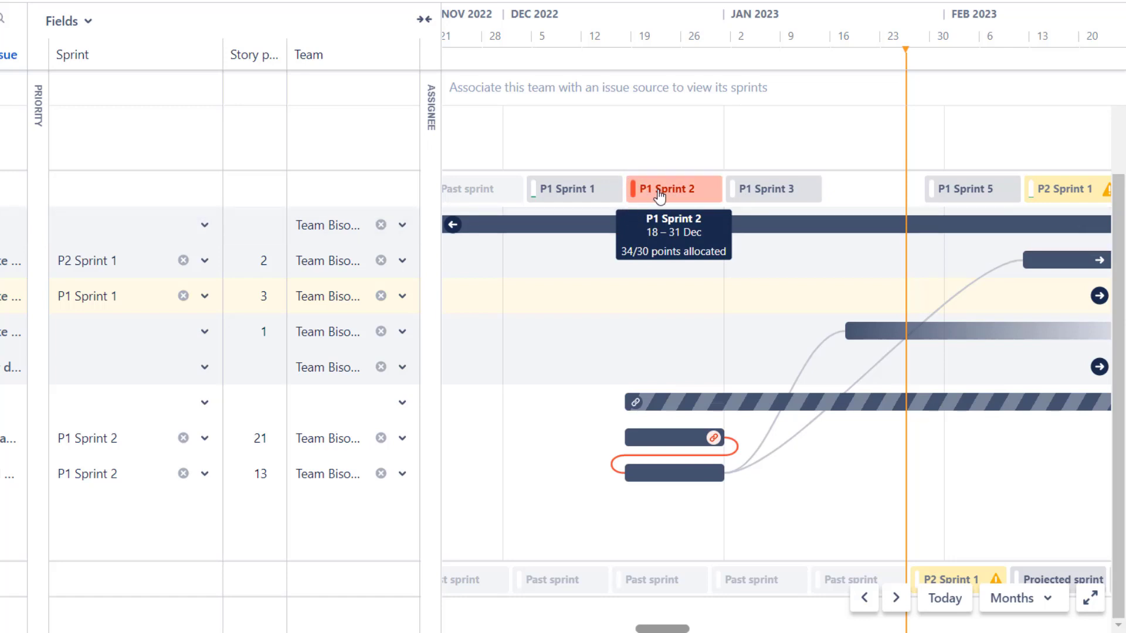
left_click(660, 195)
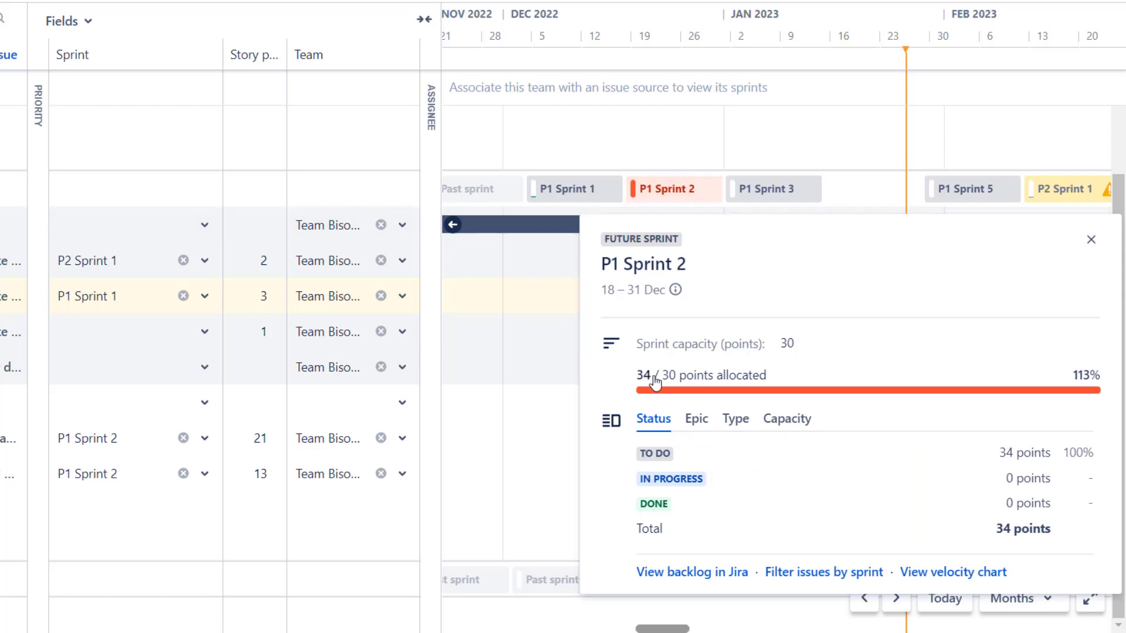
left_click(1092, 240)
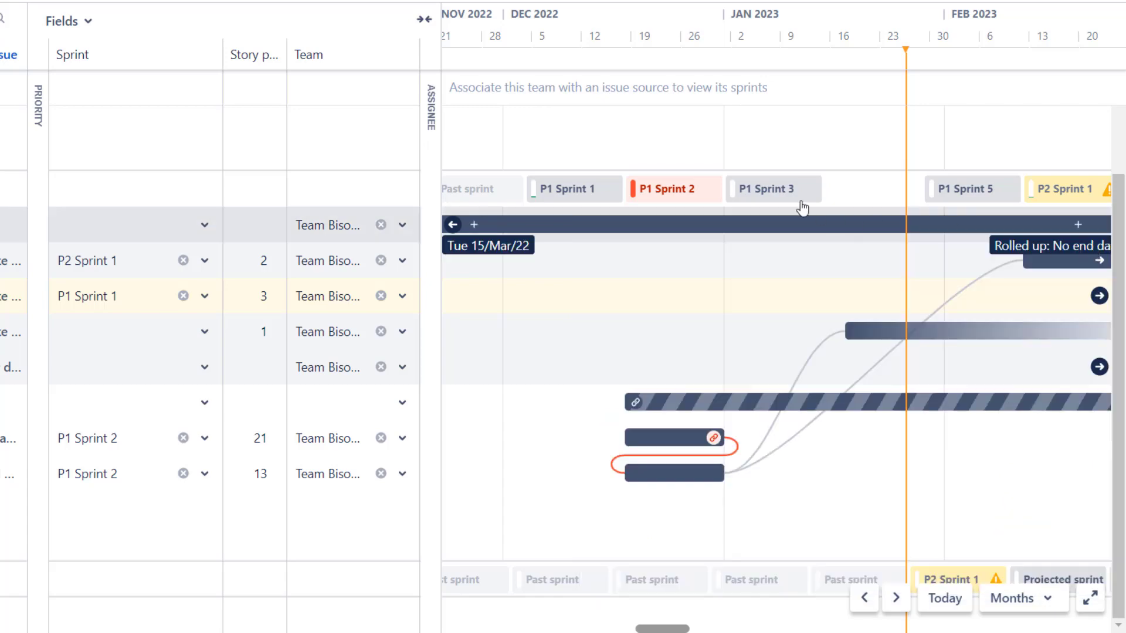
Step: Set the sprint capacity of Team Bisons' P1 Sprint 3 to 20 points
left_click(799, 198)
left_click(783, 346)
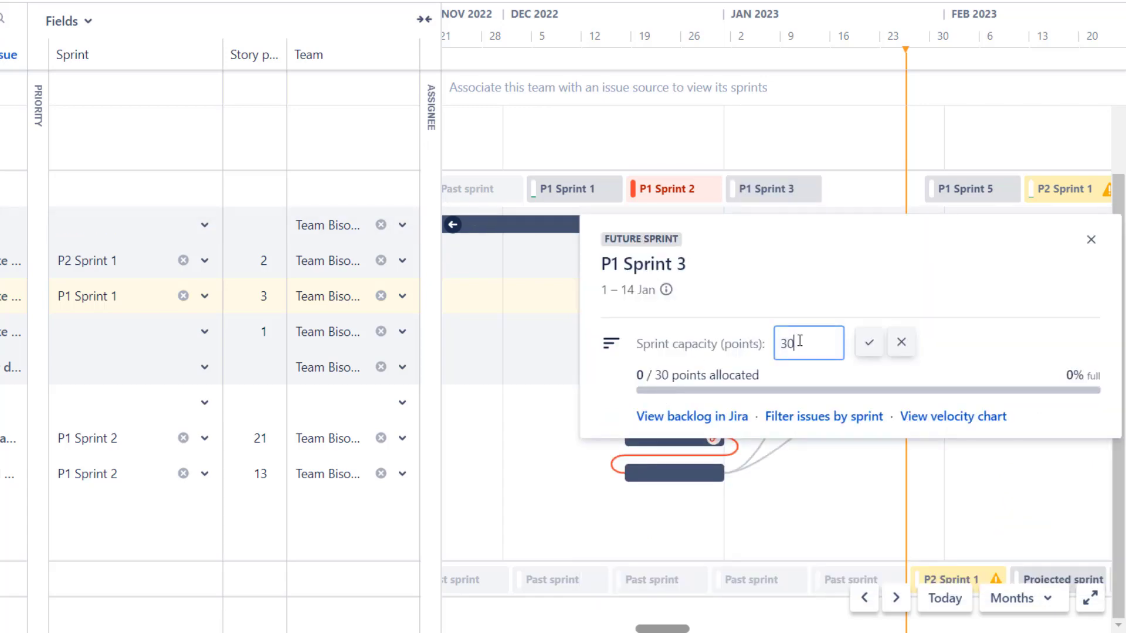
double_click(781, 345)
type("20")
left_click(864, 344)
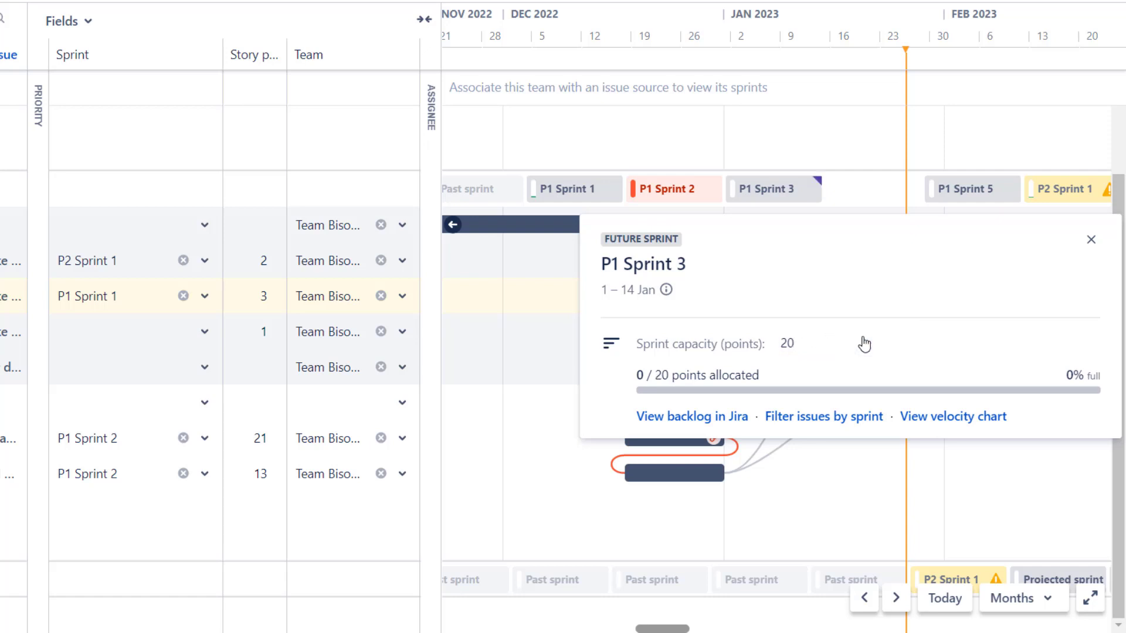
left_click(824, 191)
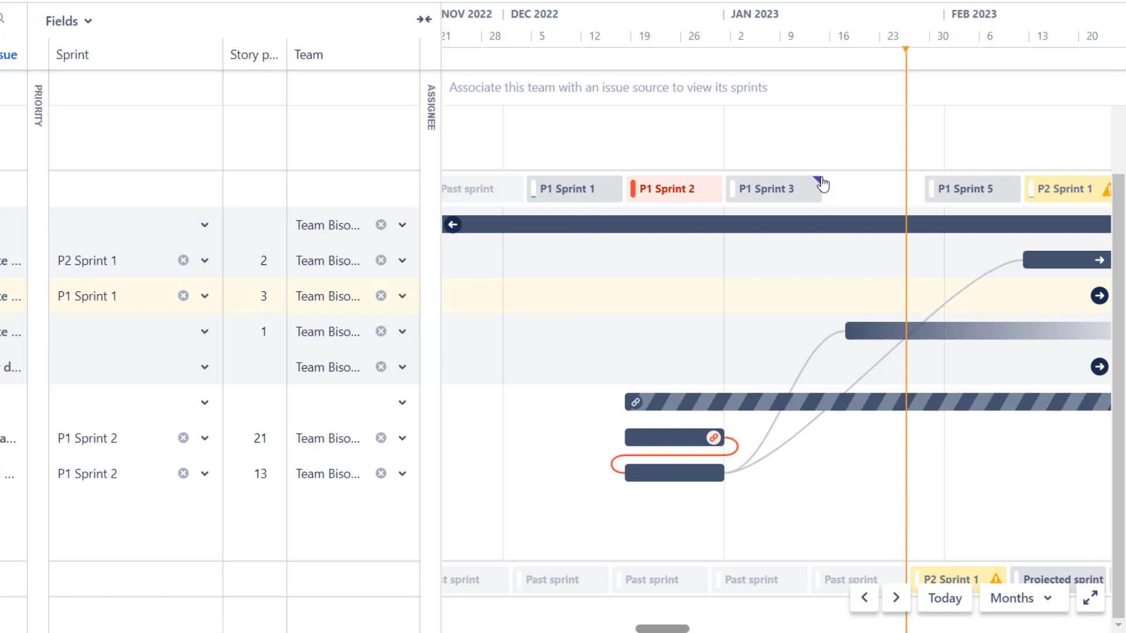
Step: Check the change marker and capacity details of P1 Sprint 3 against the neighbouring P1 Sprint 2
mouse_move(810, 180)
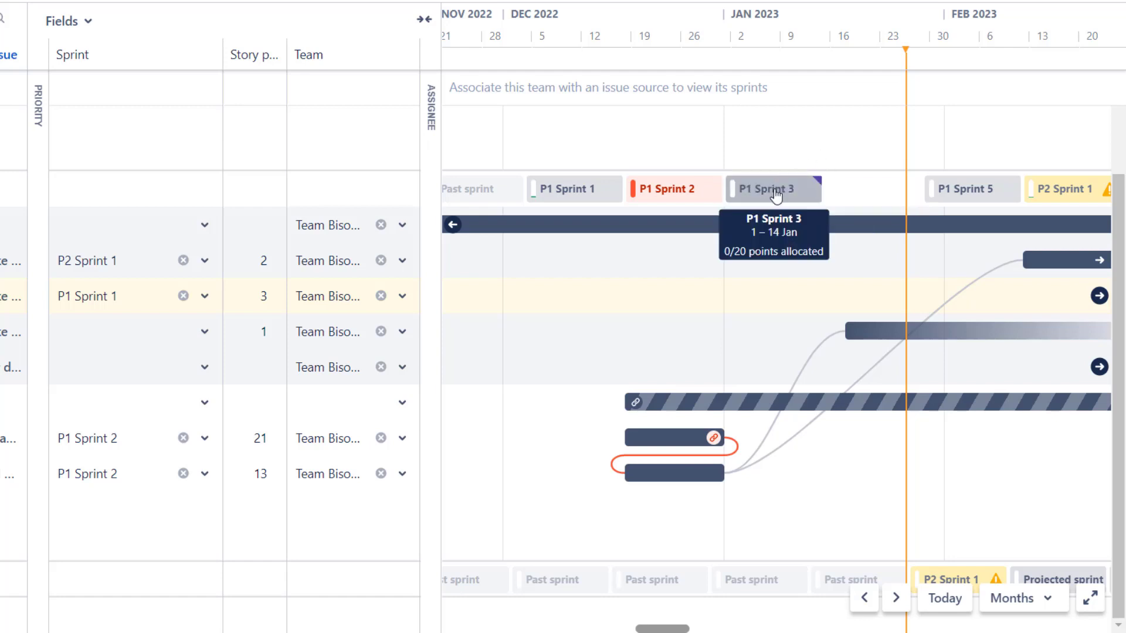
left_click(777, 195)
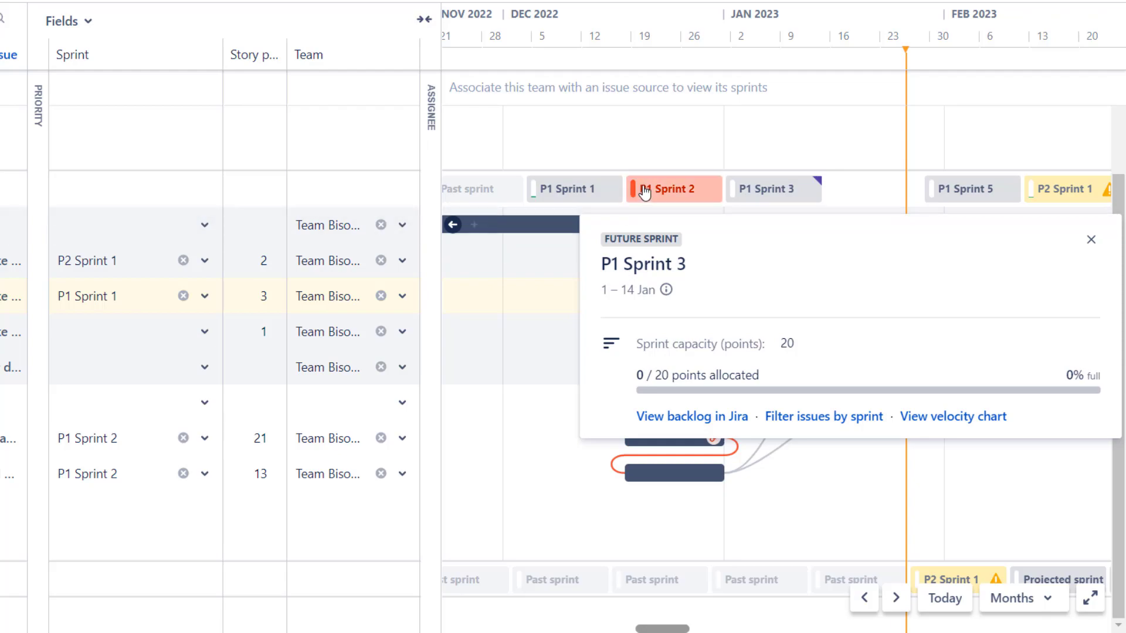
mouse_move(645, 193)
left_click(819, 143)
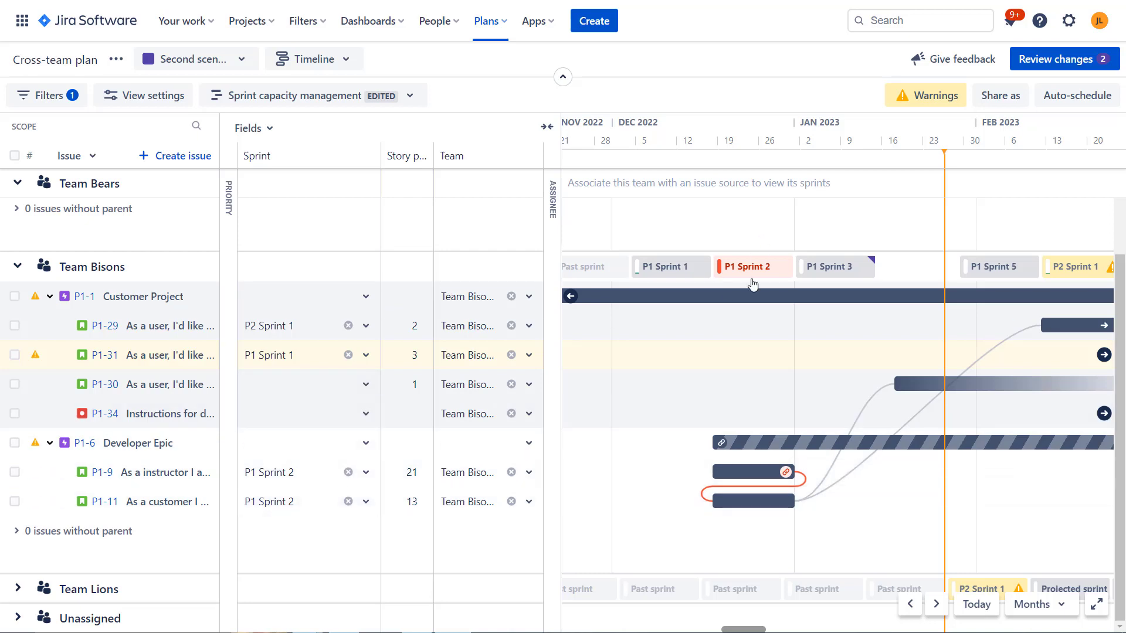
Step: Relieve P1 Sprint 2 by moving issue P1-11 to P1 Sprint 3
mouse_move(741, 275)
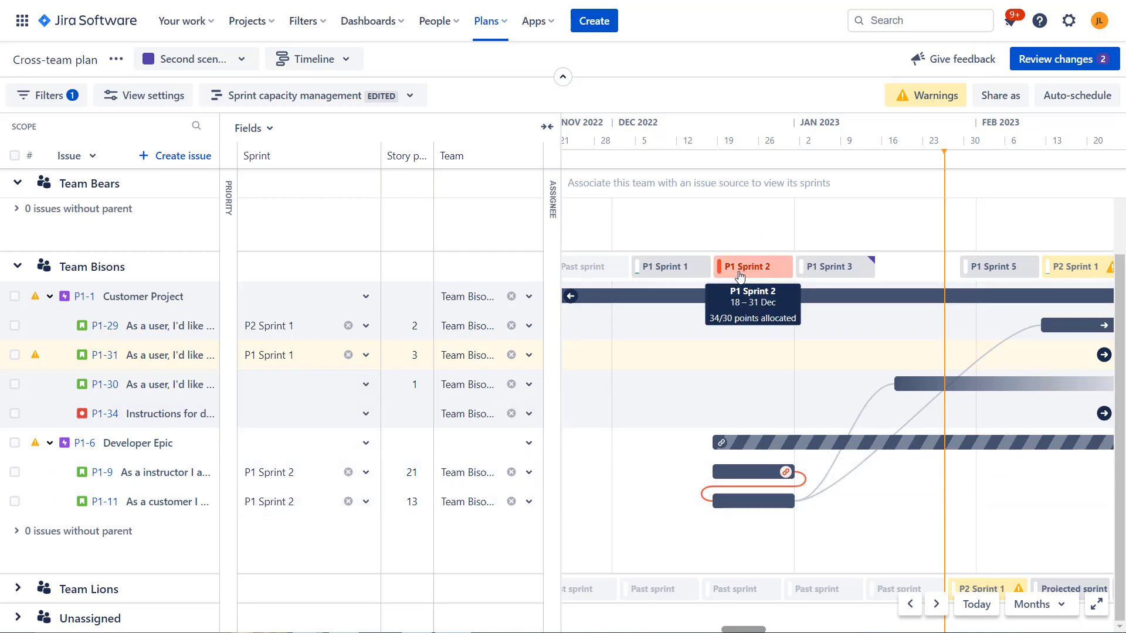
left_click(366, 503)
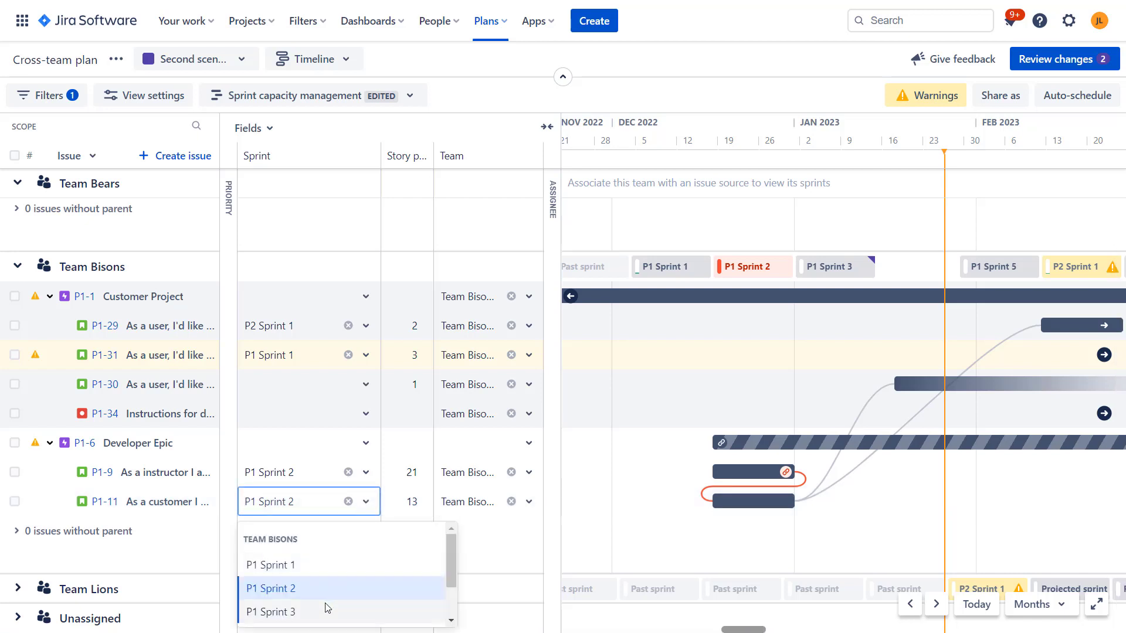
left_click(322, 619)
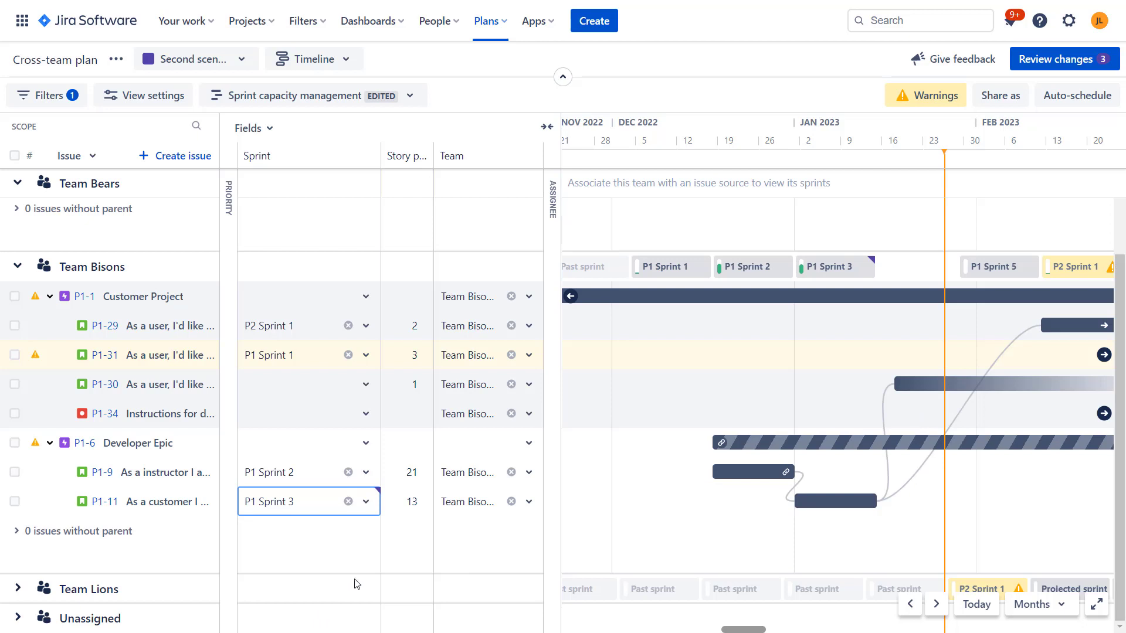
Step: Check the allocation of P1 Sprint 2 and view the capacity details of P1 Sprint 3
mouse_move(716, 274)
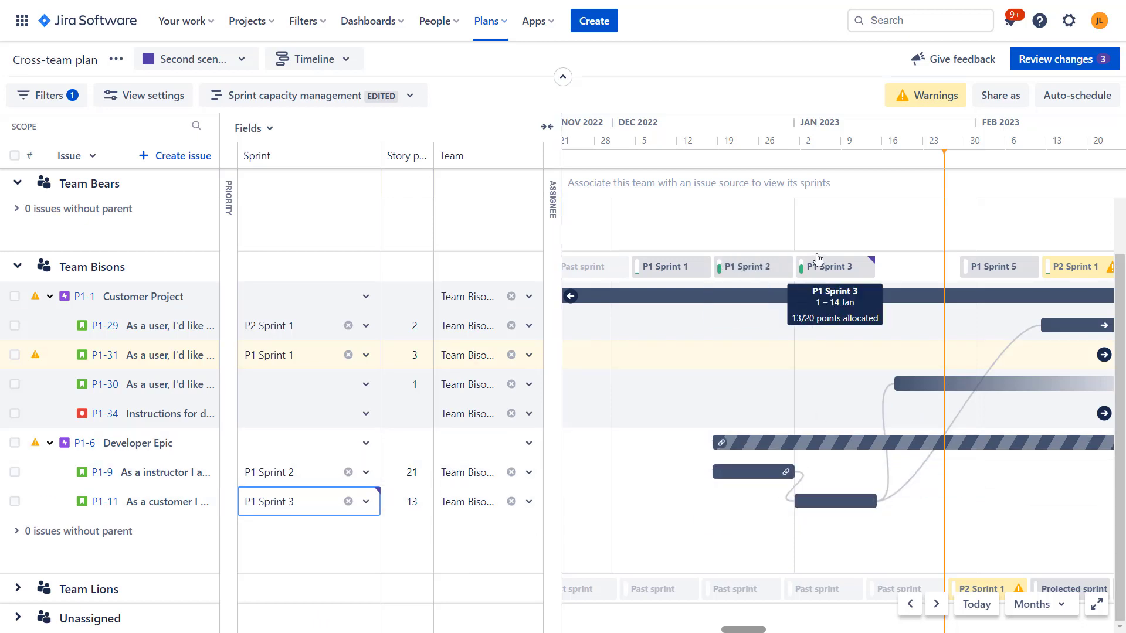
mouse_move(805, 281)
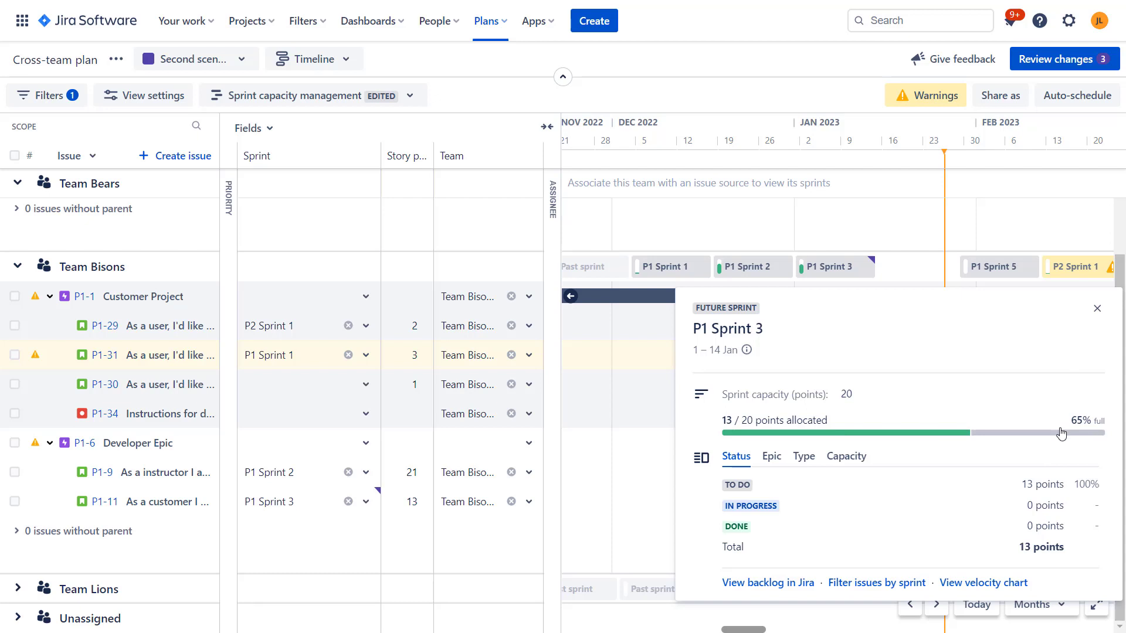
left_click(671, 91)
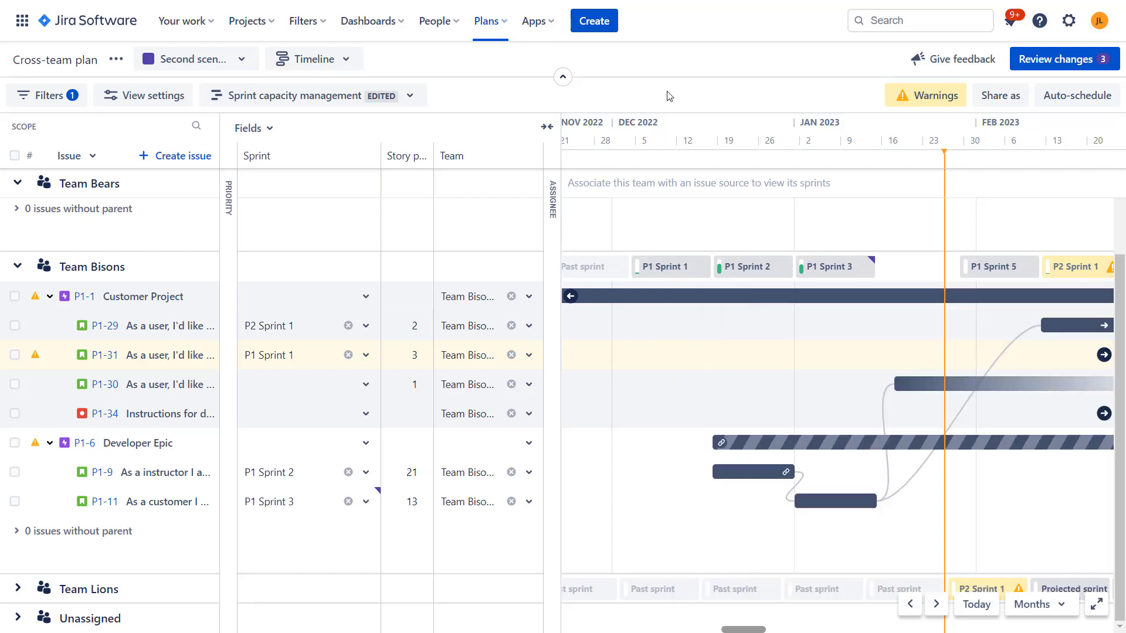
Step: Assign issue P1-30 to P1 Sprint 3
left_click(297, 387)
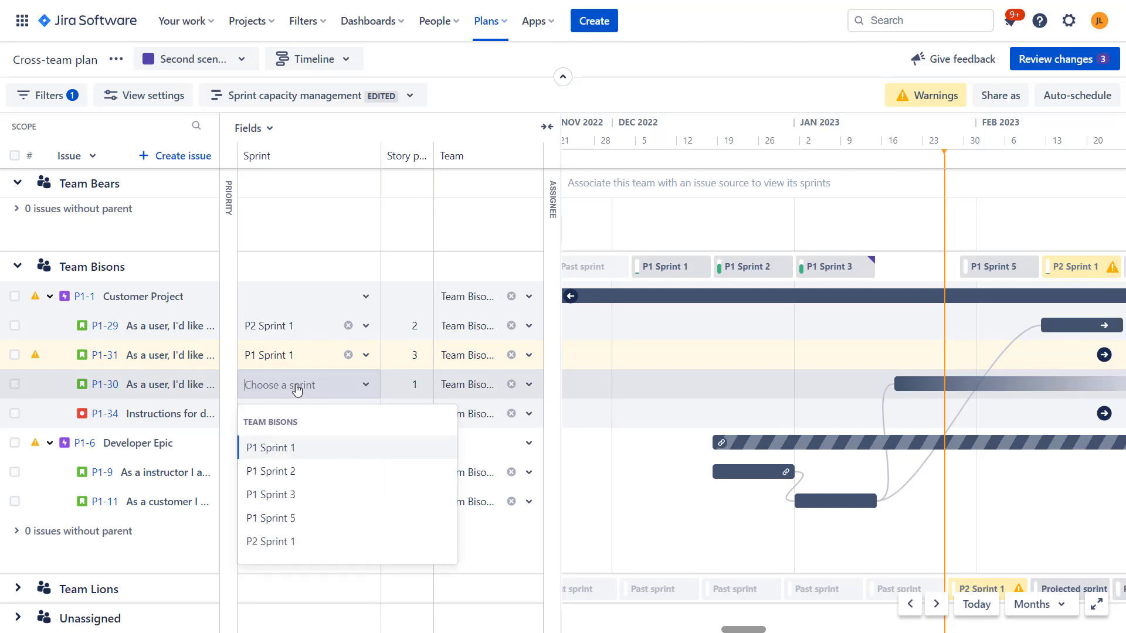
left_click(295, 494)
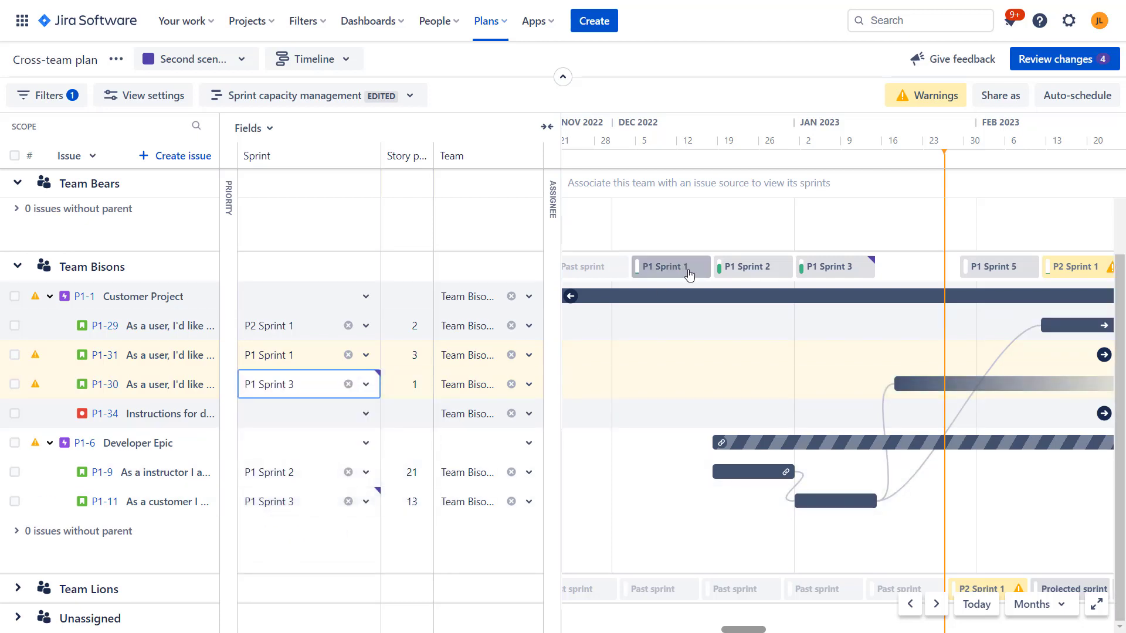
left_click(635, 213)
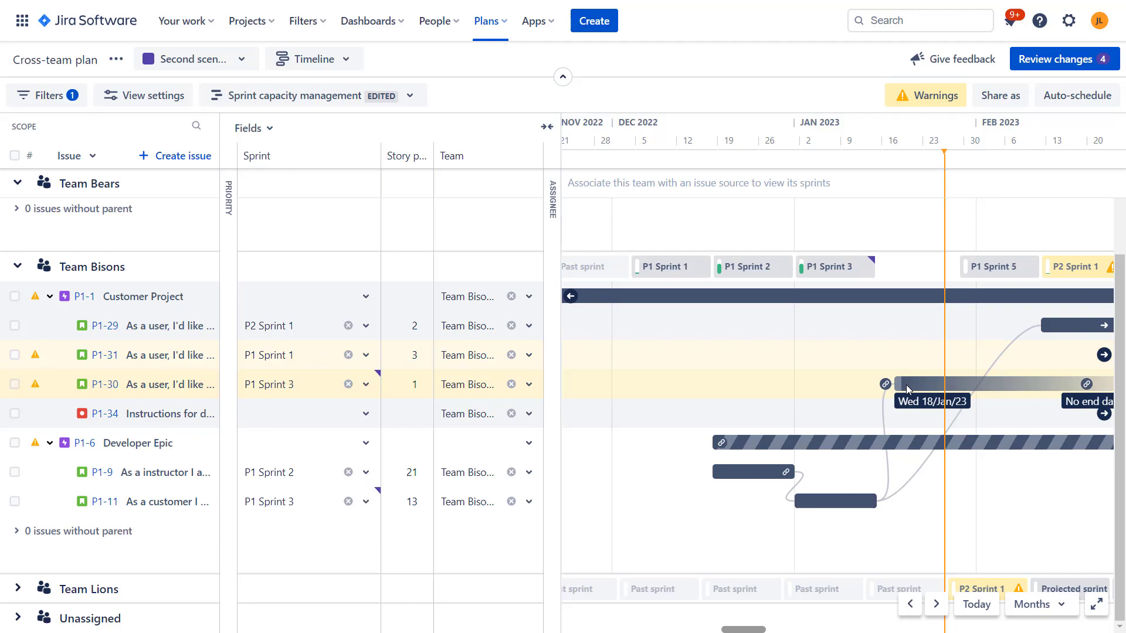
Step: Open issue P1-30 and clear its start date so that only the assigned sprint schedules it in the plan
left_click(94, 385)
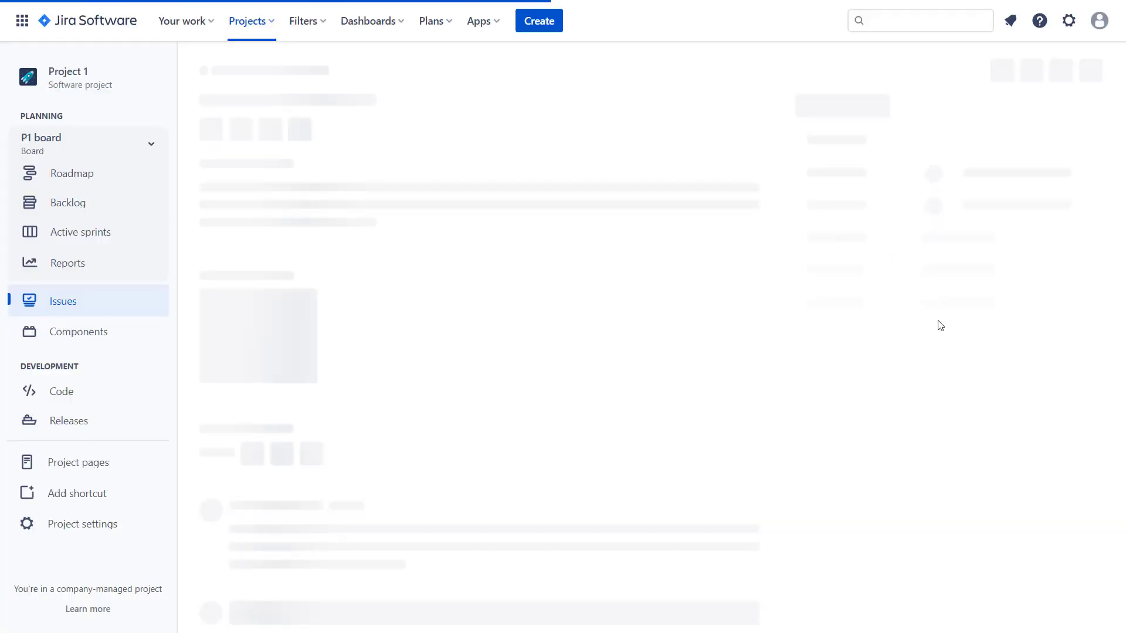
left_click(980, 322)
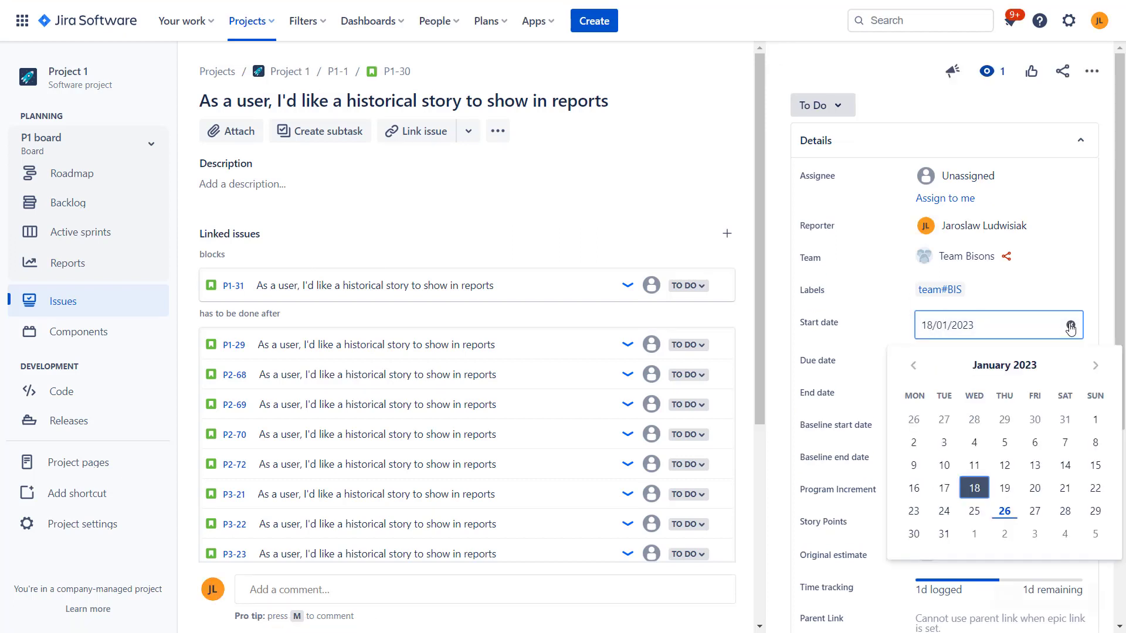
left_click(1071, 326)
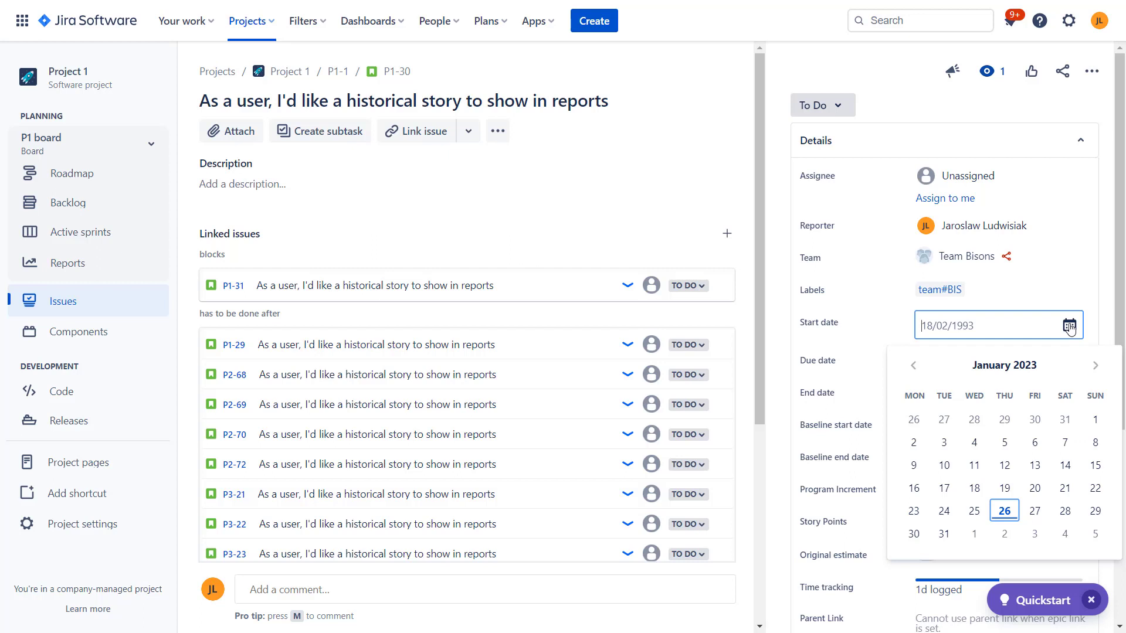
left_click(1056, 291)
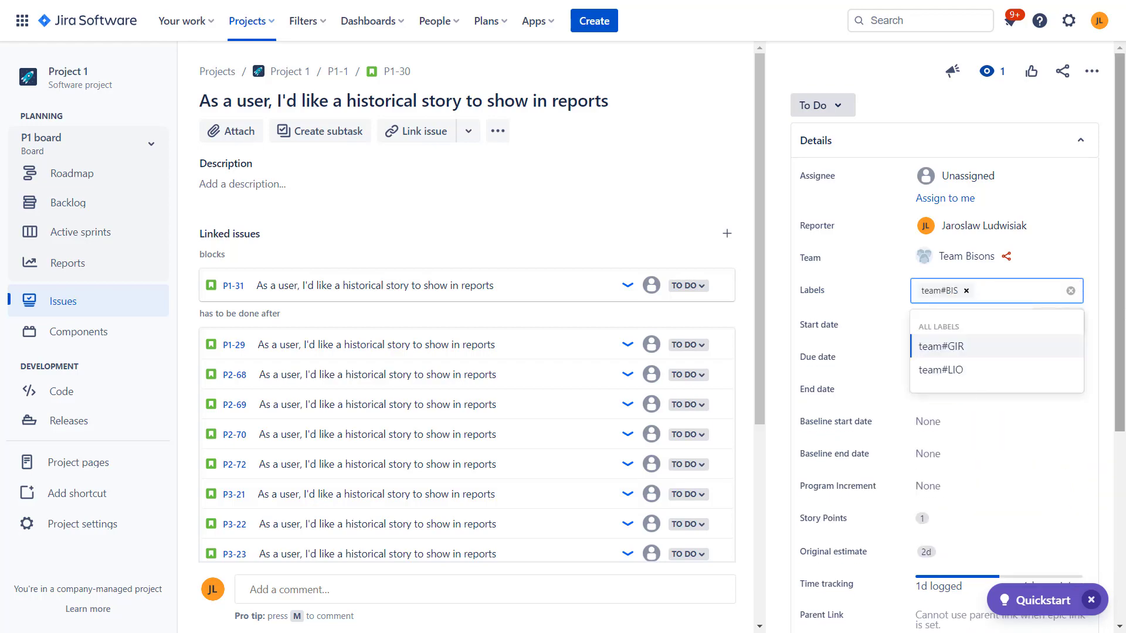
left_click(1112, 323)
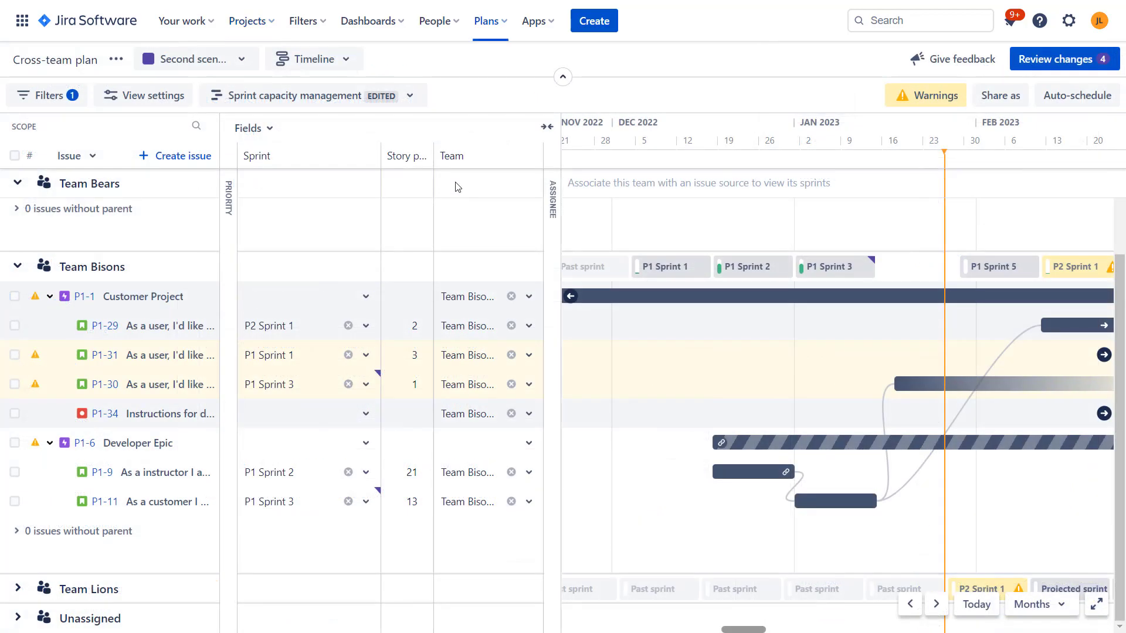
Step: Save all pending plan changes in Jira and move issue P1-30 to P1 Sprint 2
left_click(1051, 61)
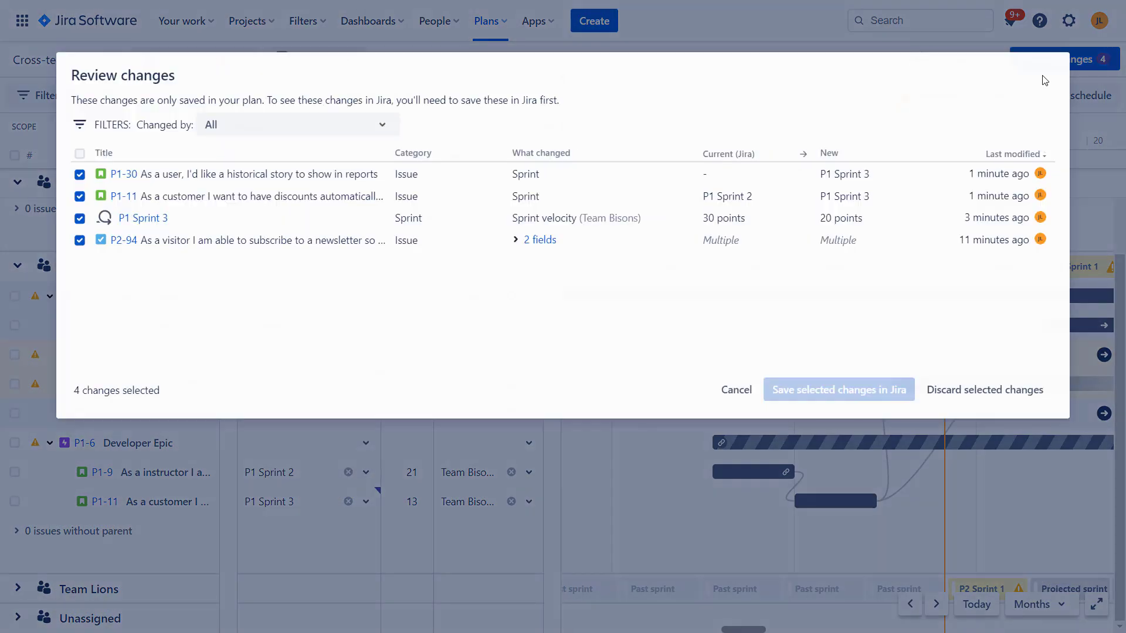
left_click(780, 385)
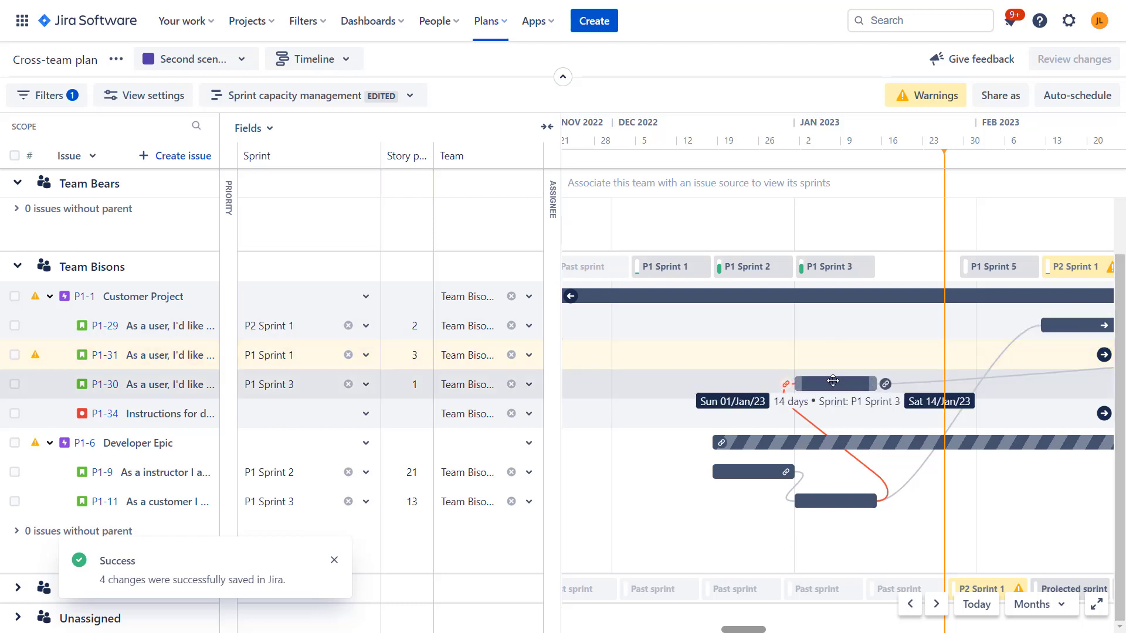
left_click(275, 388)
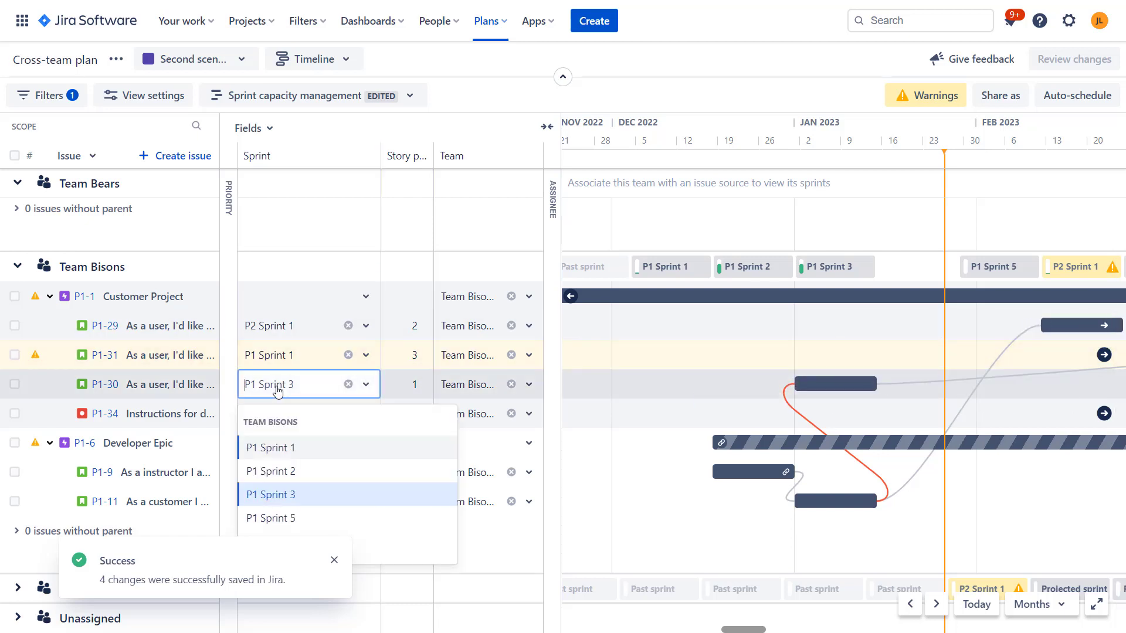
left_click(297, 469)
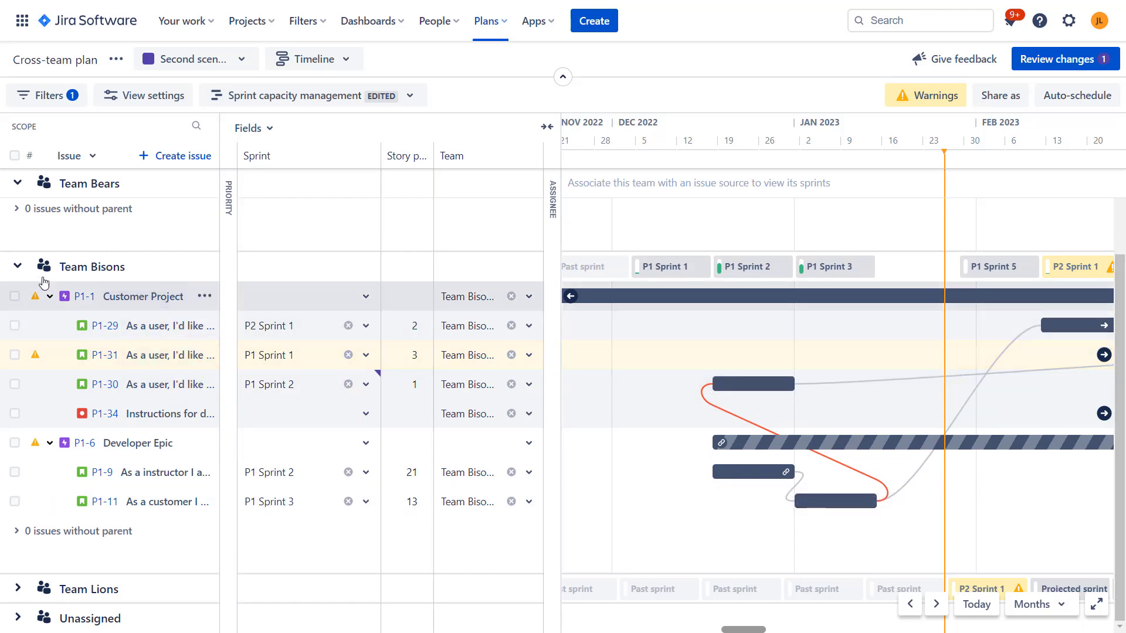
Step: Check the allocation of the P1 sprints in the Team Bisons group
left_click(17, 266)
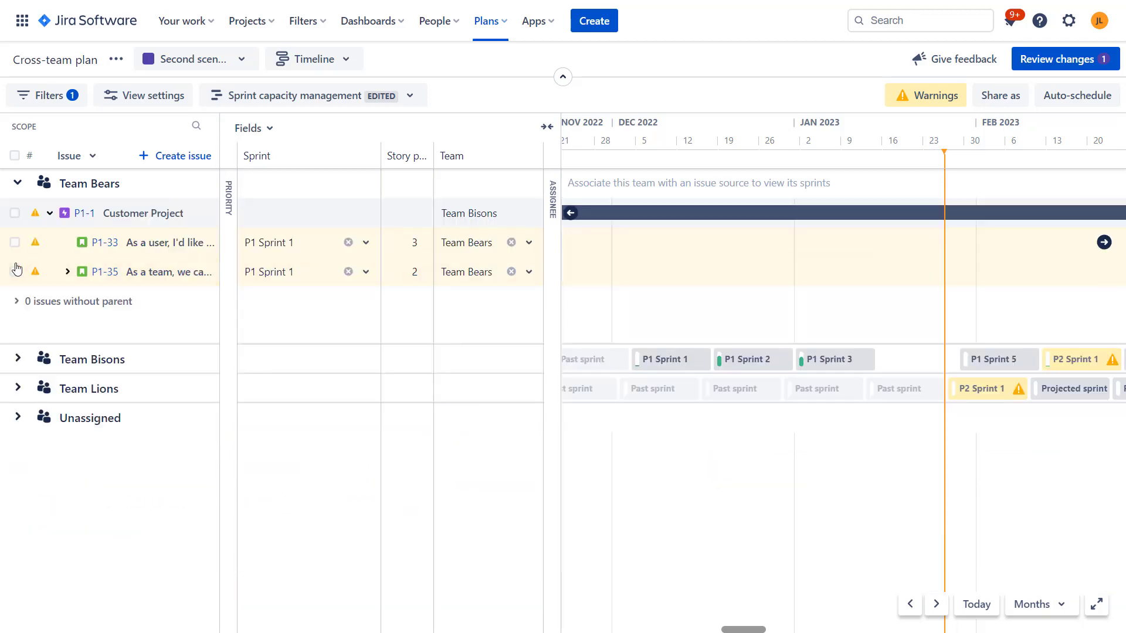
left_click(20, 360)
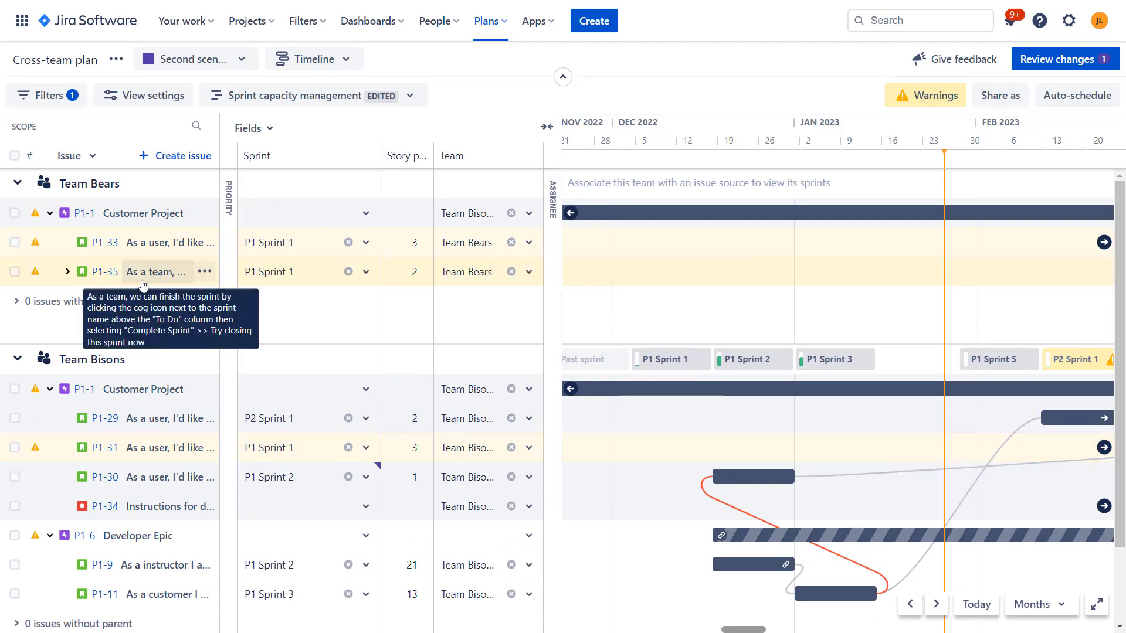
scroll(811, 392, "down", 2)
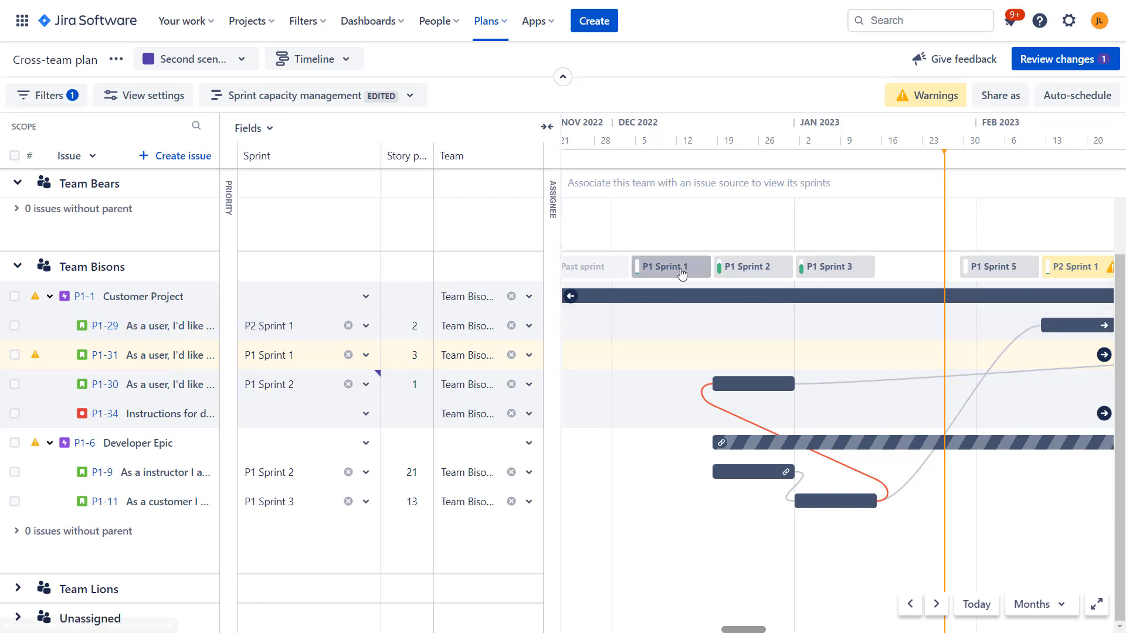
mouse_move(653, 269)
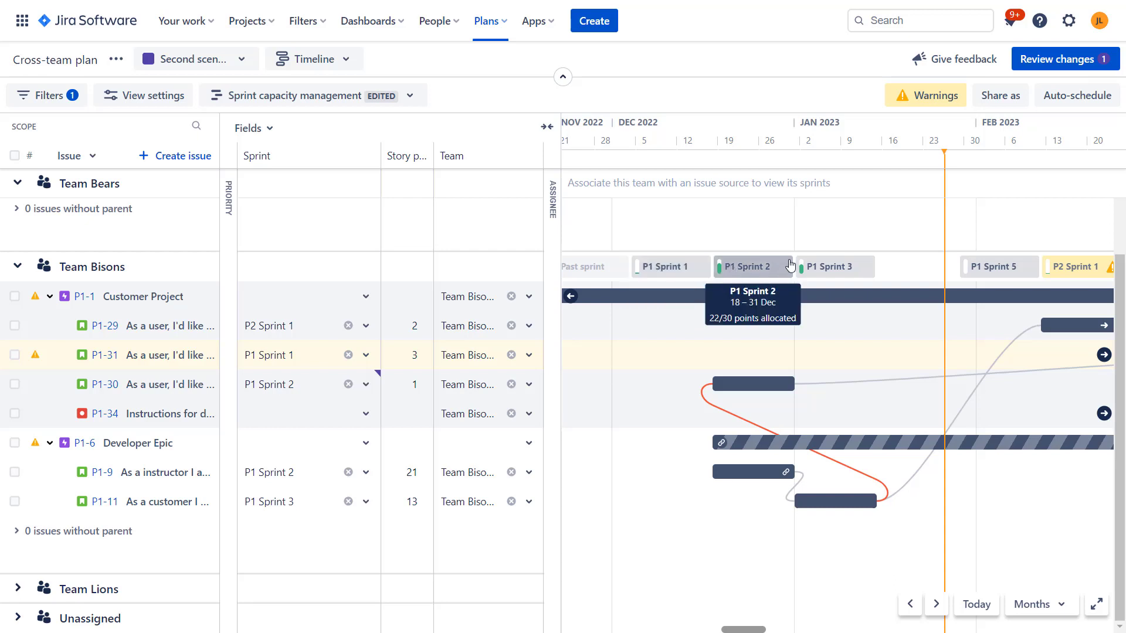
mouse_move(815, 271)
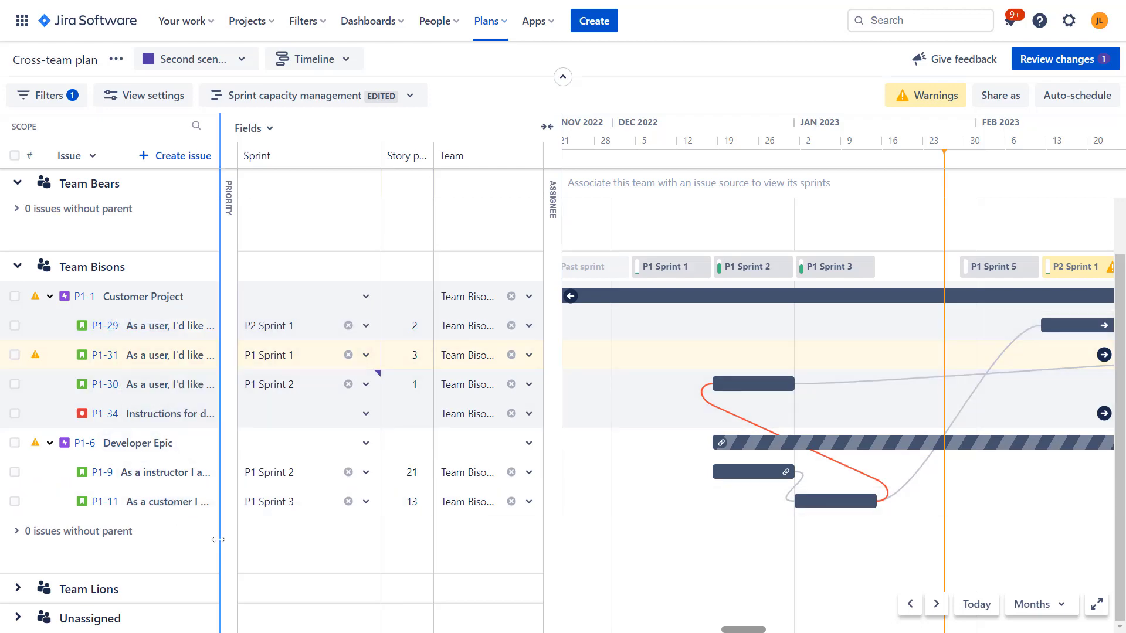
Step: Expand the Team Lions and Unassigned groups and collapse the Customer Project epic under Unassigned
left_click(17, 588)
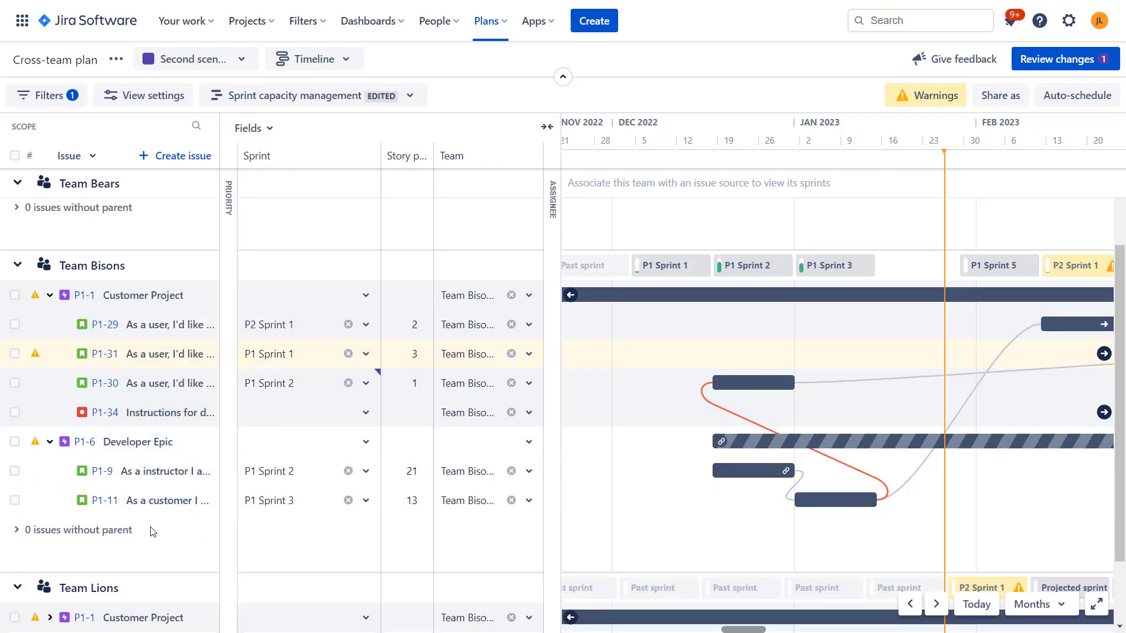
scroll(134, 563, "down", 2)
left_click(17, 619)
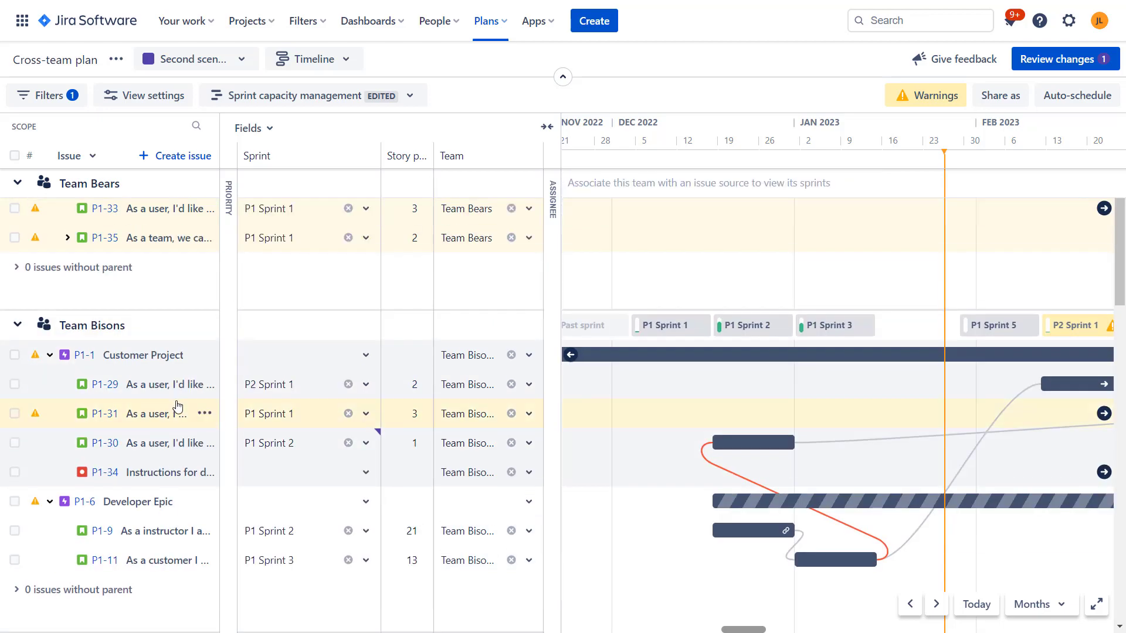
scroll(156, 518, "down", 5)
scroll(155, 521, "down", 8)
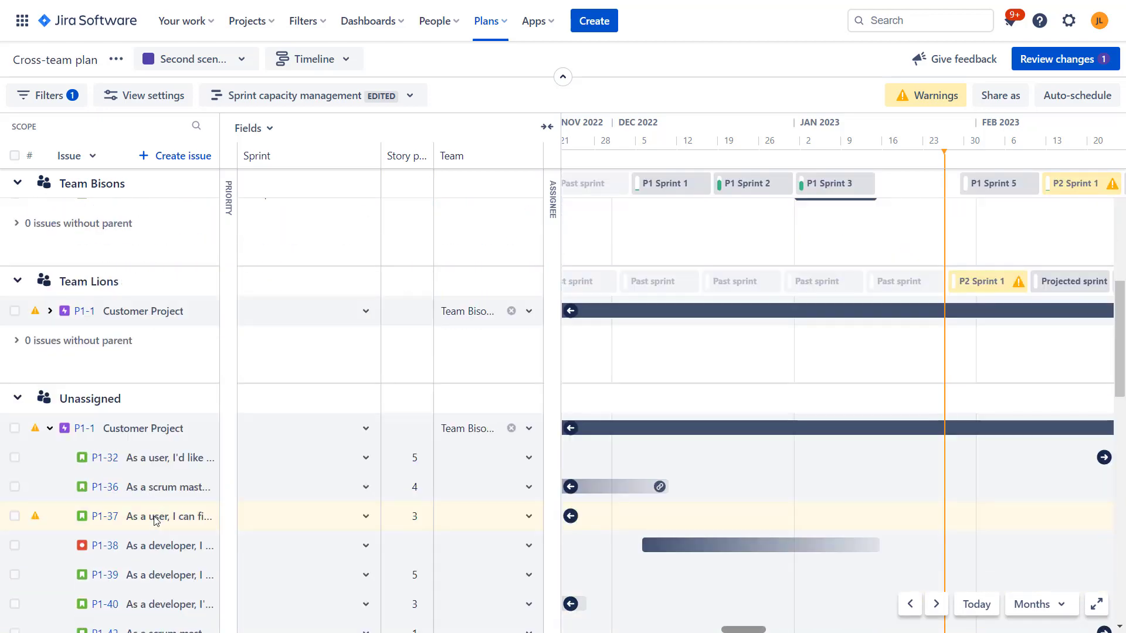
scroll(72, 317, "up", 10)
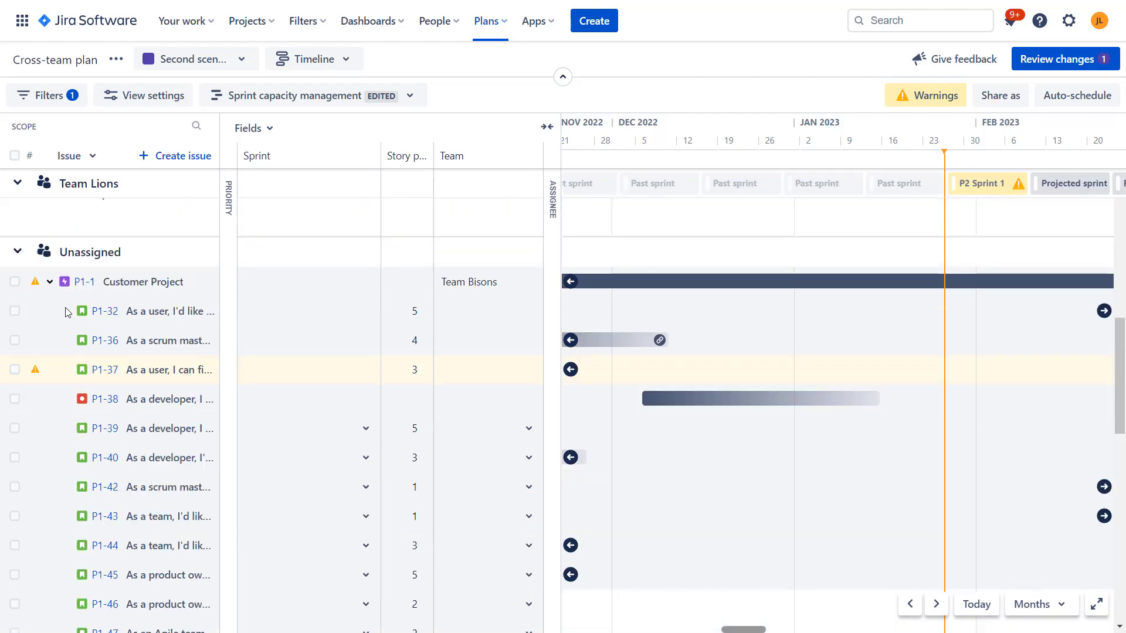
left_click(51, 429)
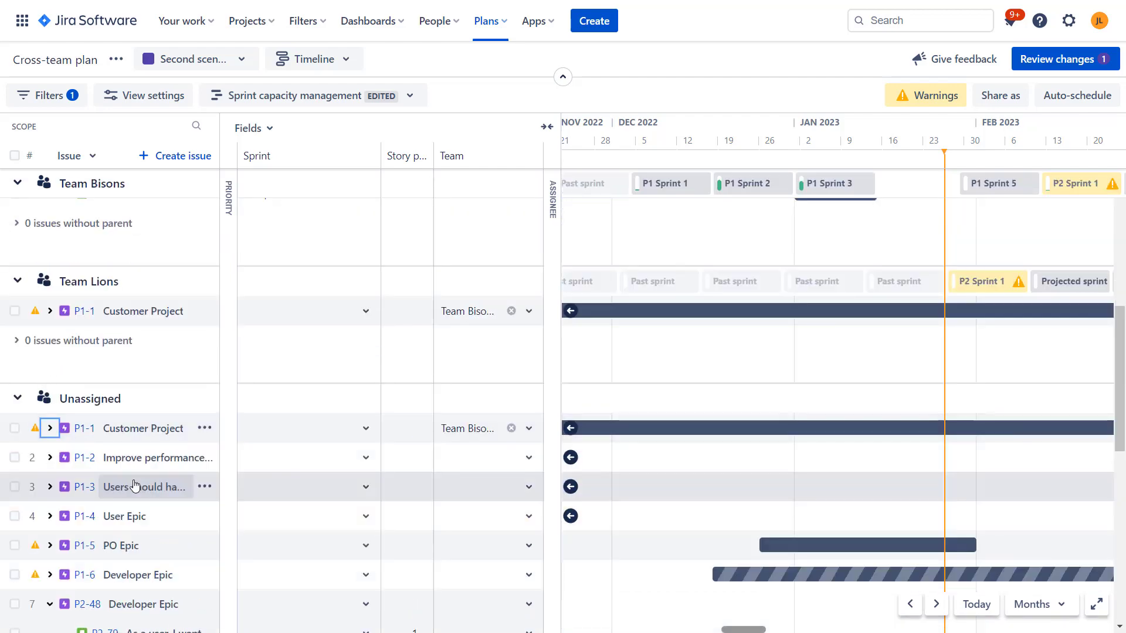
Step: Assign the unassigned issue P2-79 under Developer Epic P2-48 to Team Bisons
scroll(134, 494, "down", 3)
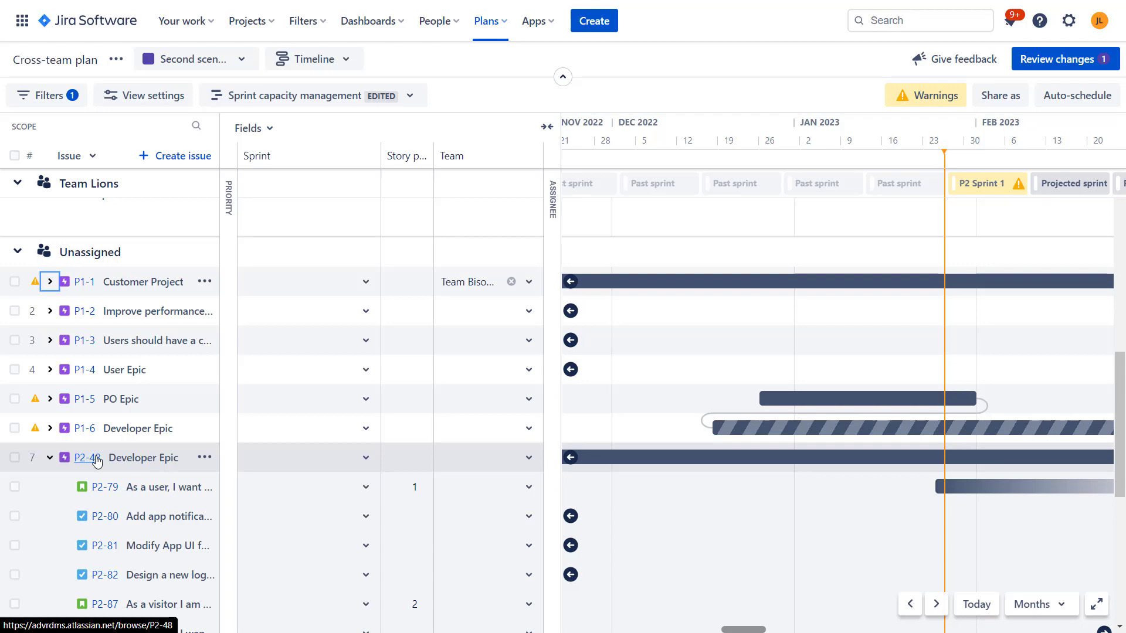
left_click(531, 489)
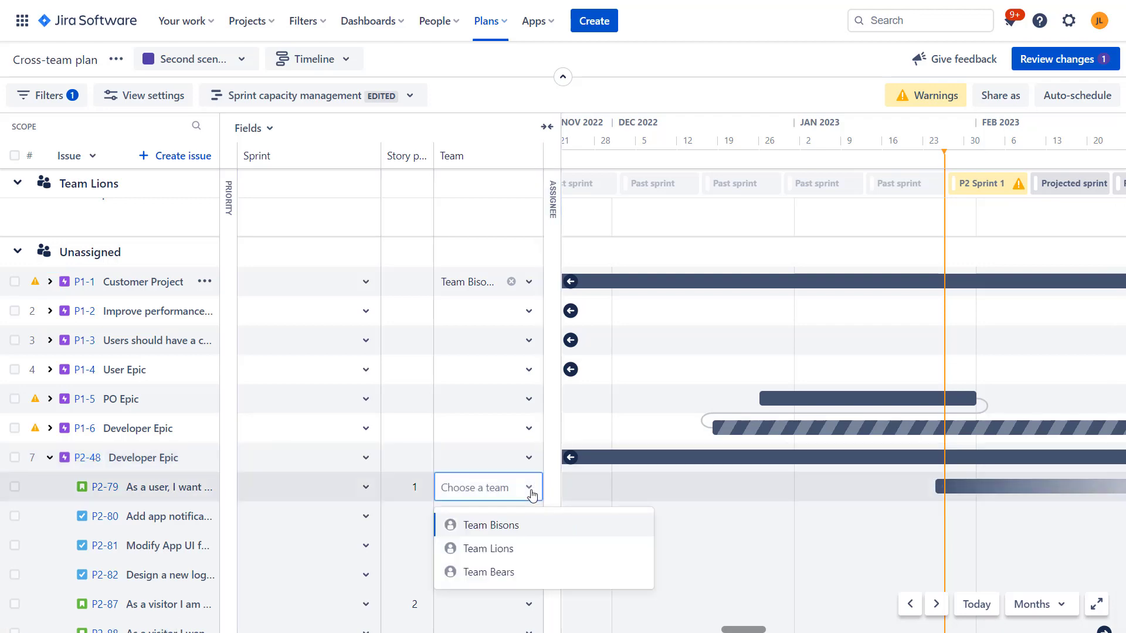
left_click(526, 527)
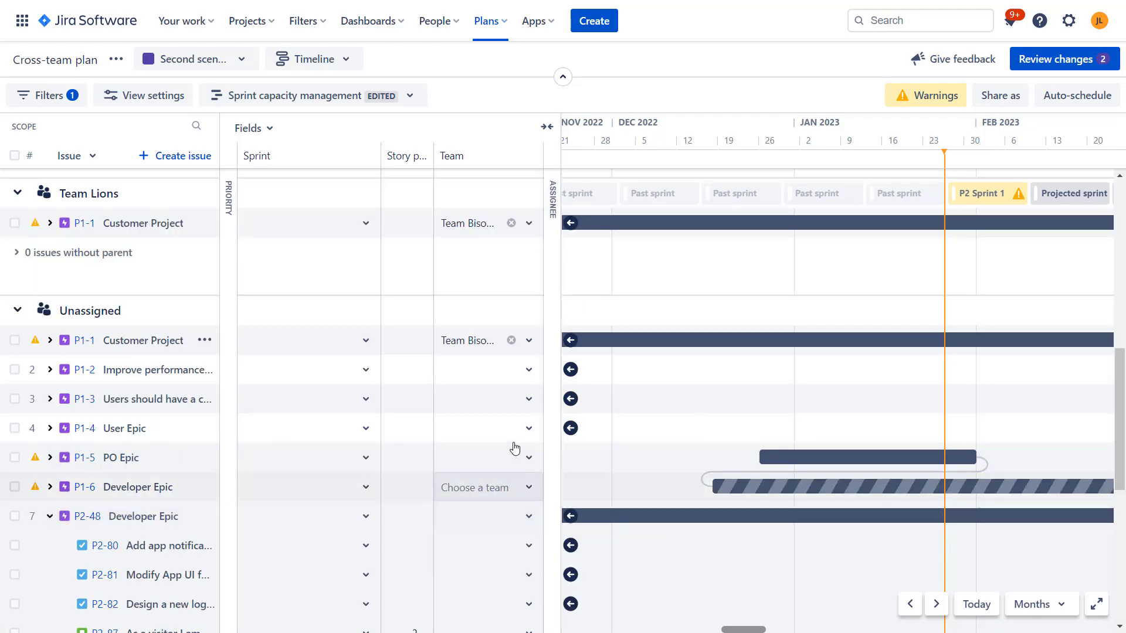
Step: Schedule issue P2-79 in the Team Bisons group into P1 Sprint 1
scroll(352, 387, "down", 1)
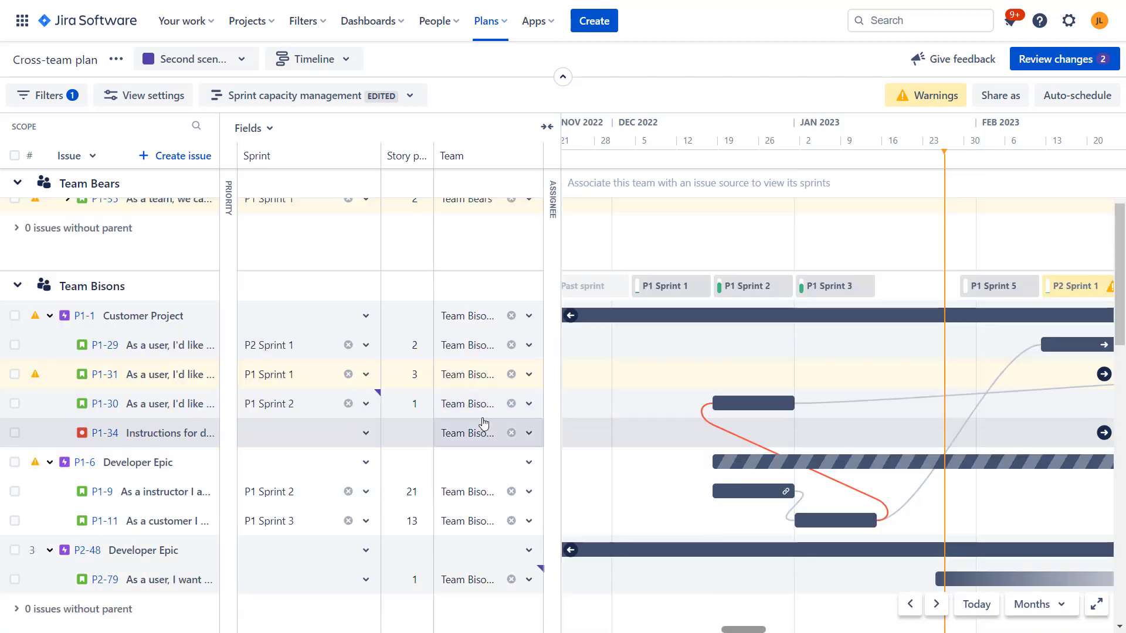
left_click(291, 581)
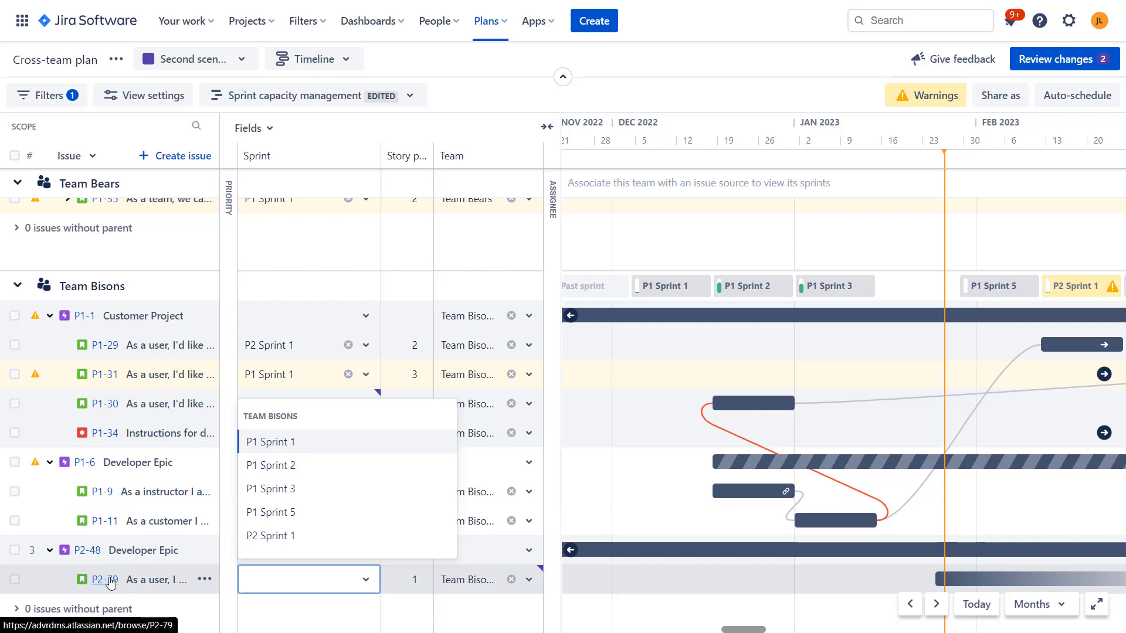
left_click(268, 447)
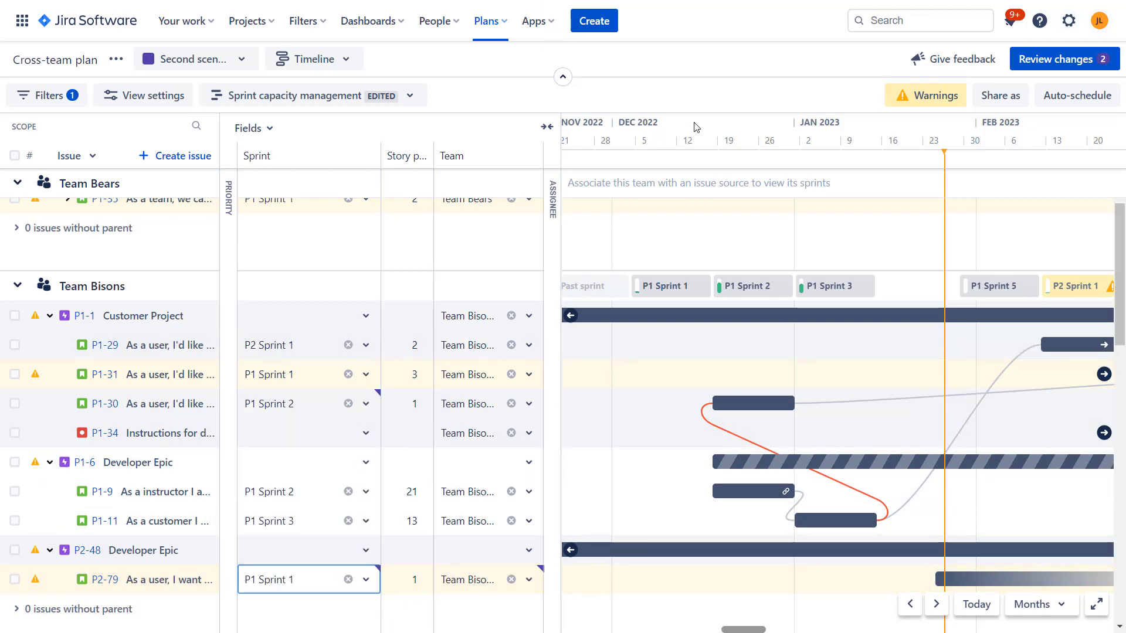
Step: Save the changes to P2-79 and P1-30 in Jira and dismiss the notification
left_click(1082, 58)
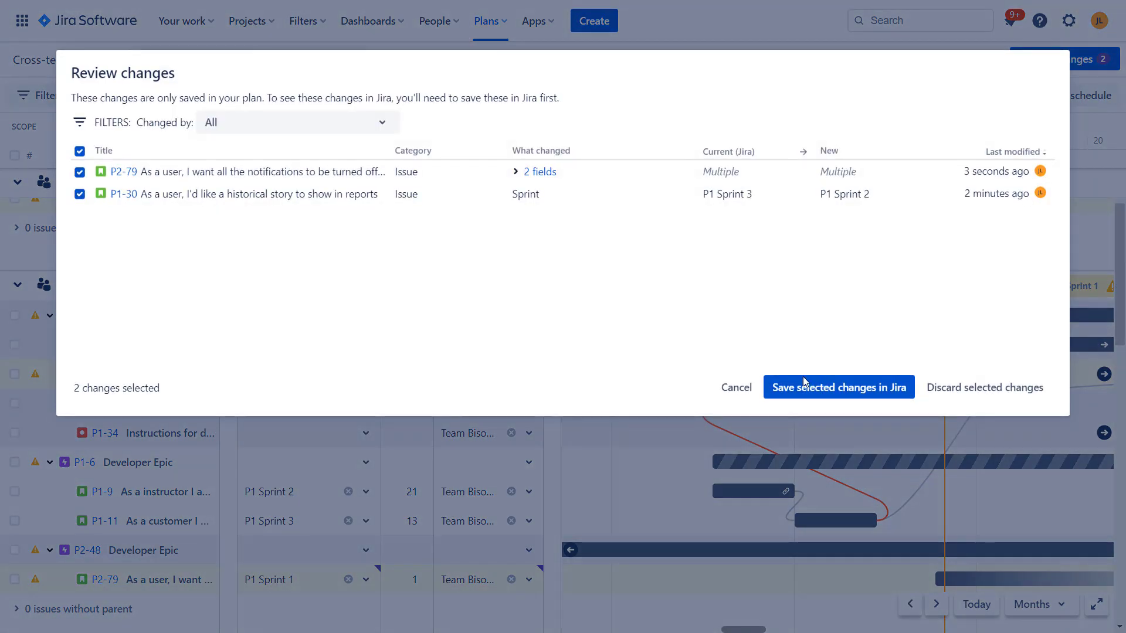
left_click(803, 386)
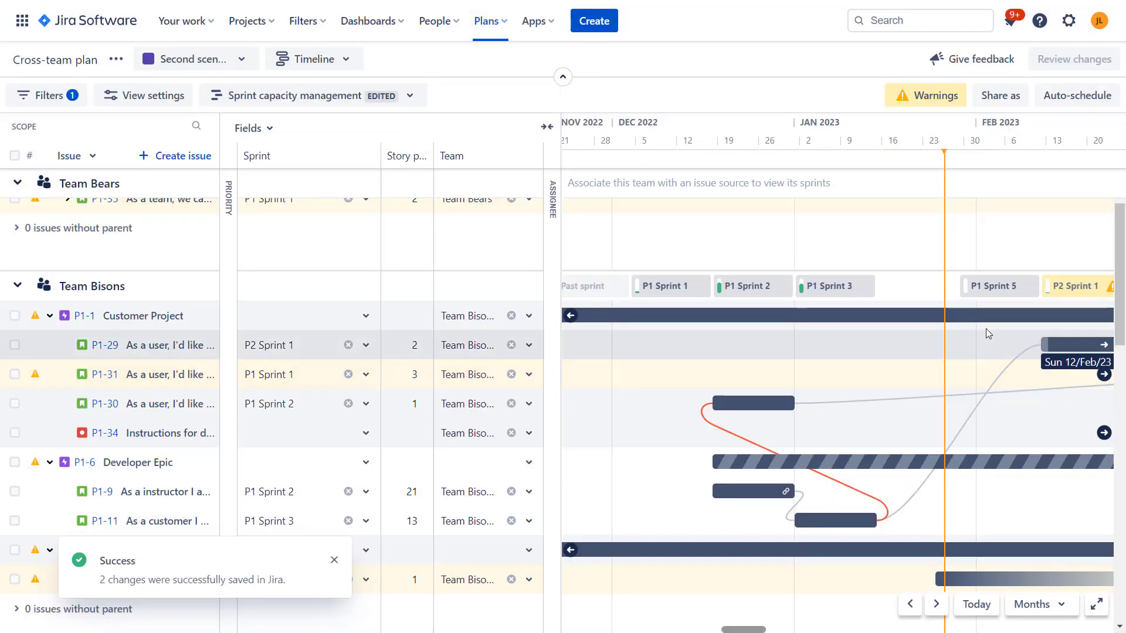
left_click(334, 560)
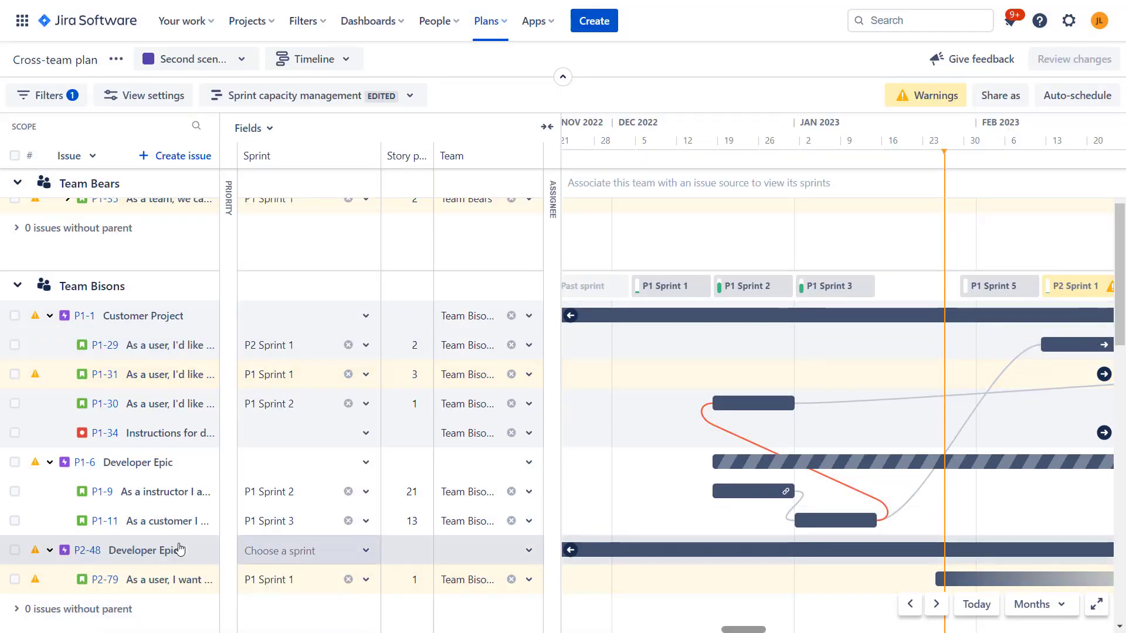
Step: Open issue P2-79 and examine how its sprint appears in the Project 2 backlog
left_click(101, 579)
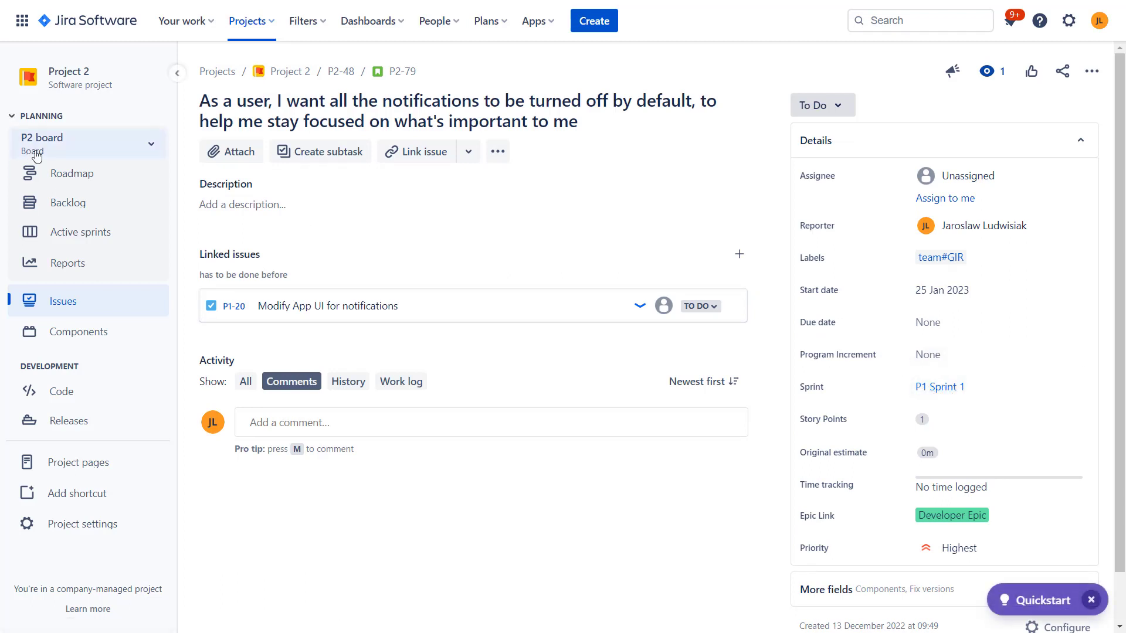
left_click(78, 196)
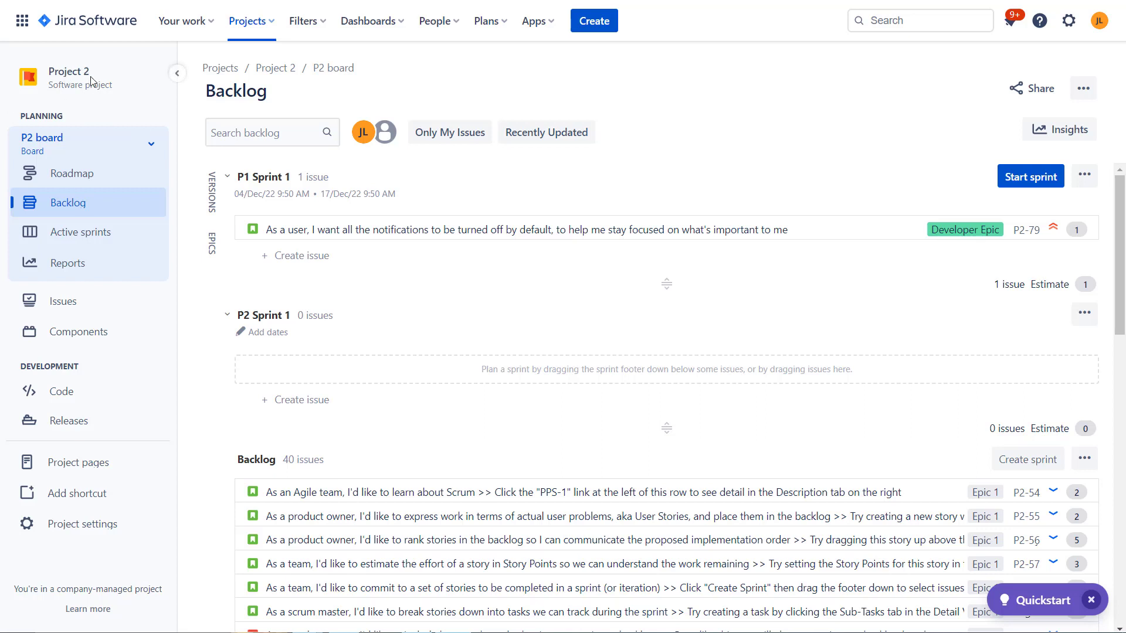
Step: Switch to Project 1 and examine the contents of P1 Sprint 1 in its backlog
left_click(256, 21)
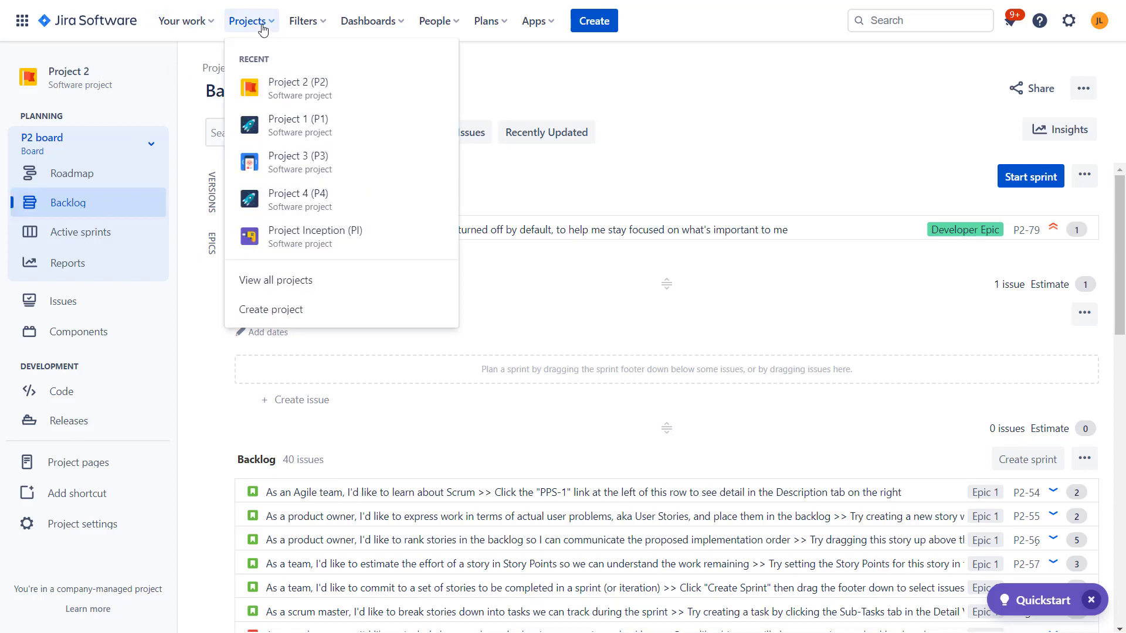
left_click(309, 133)
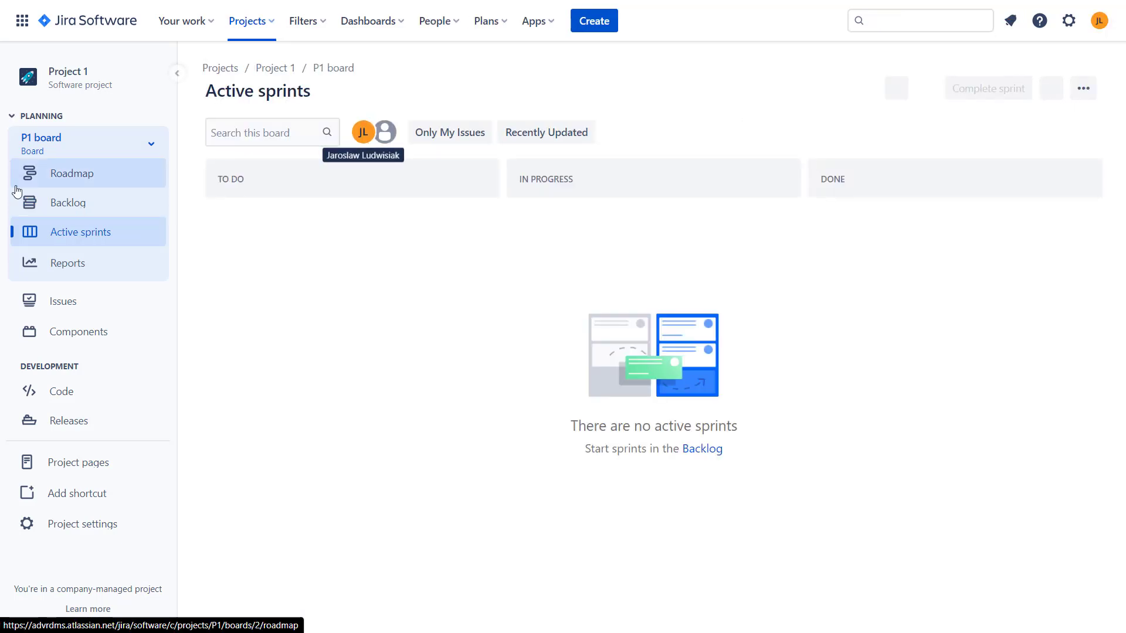
left_click(52, 206)
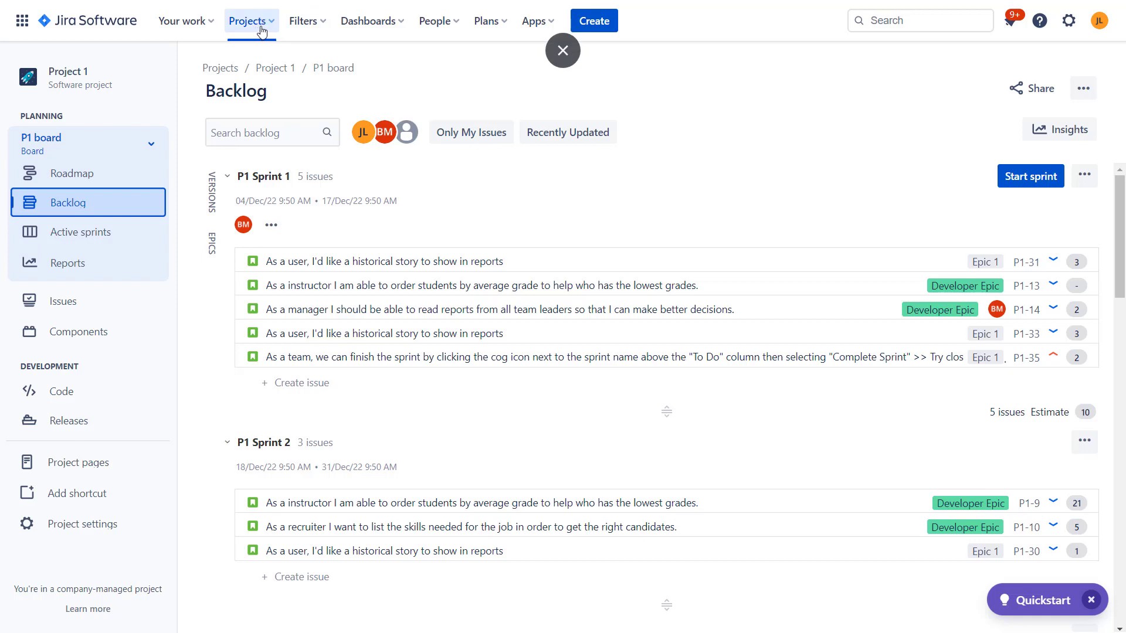
Step: Leave the backlog and open the first recent plan
left_click(501, 30)
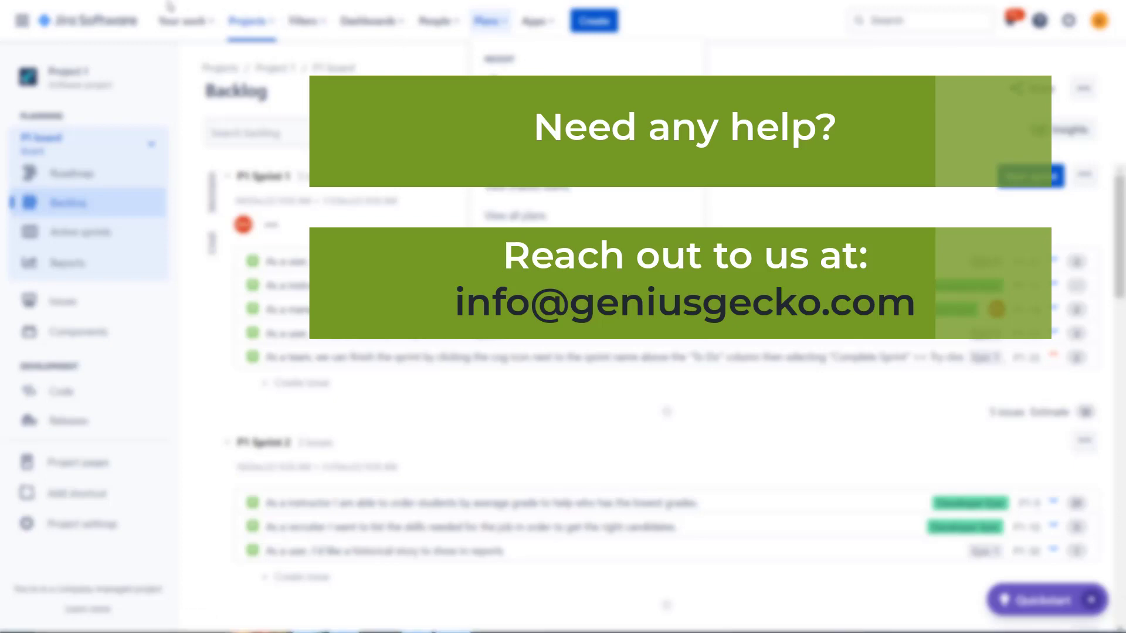
left_click(560, 84)
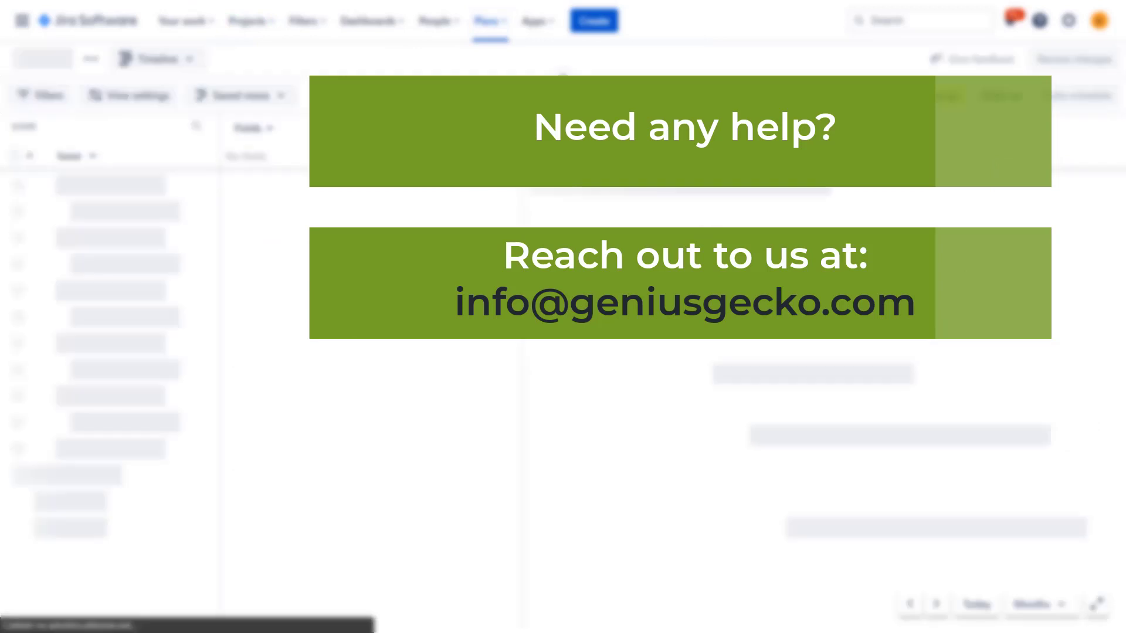